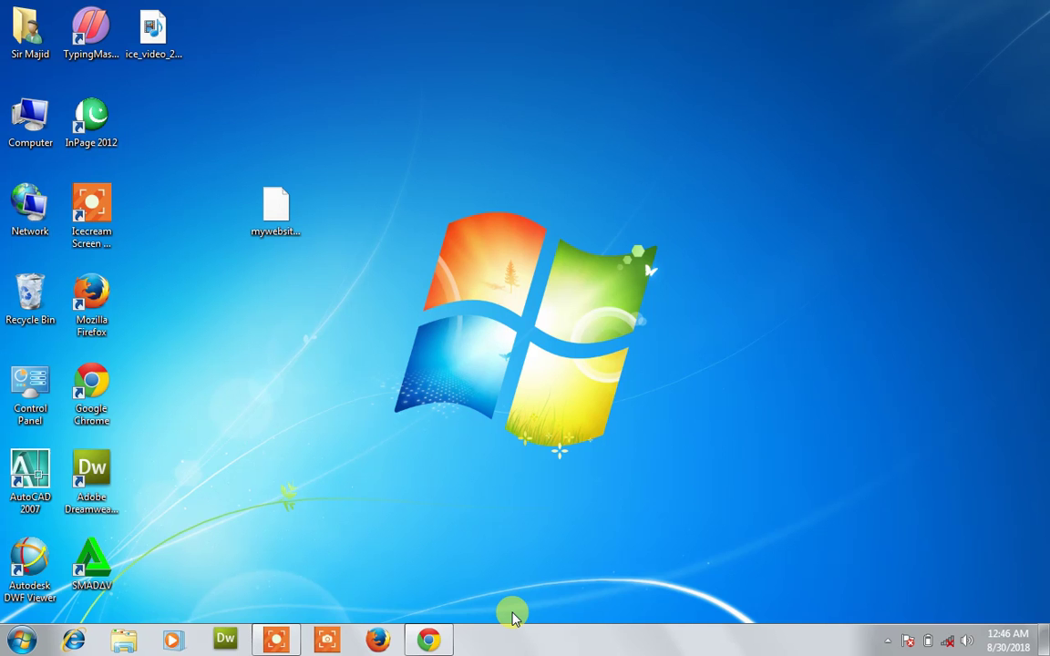
# Launch Google Chrome from the Windows taskbar.
pyautogui.click(432, 639)
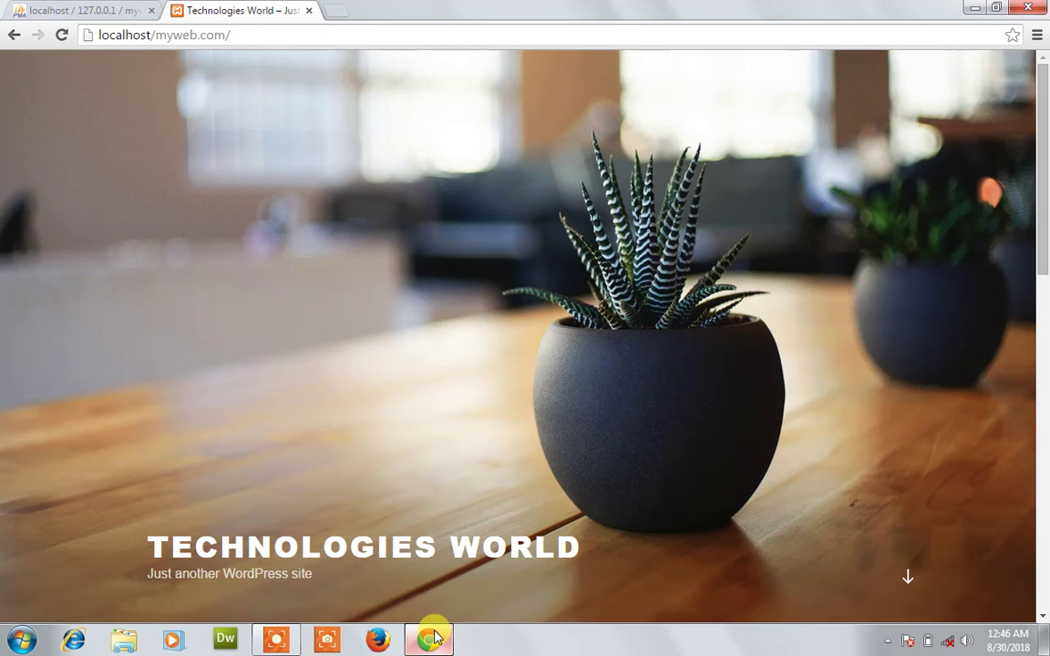
# Load localhost/myweb.com/wp-admin and log in with the administrator's username and password.
pyautogui.write('w')
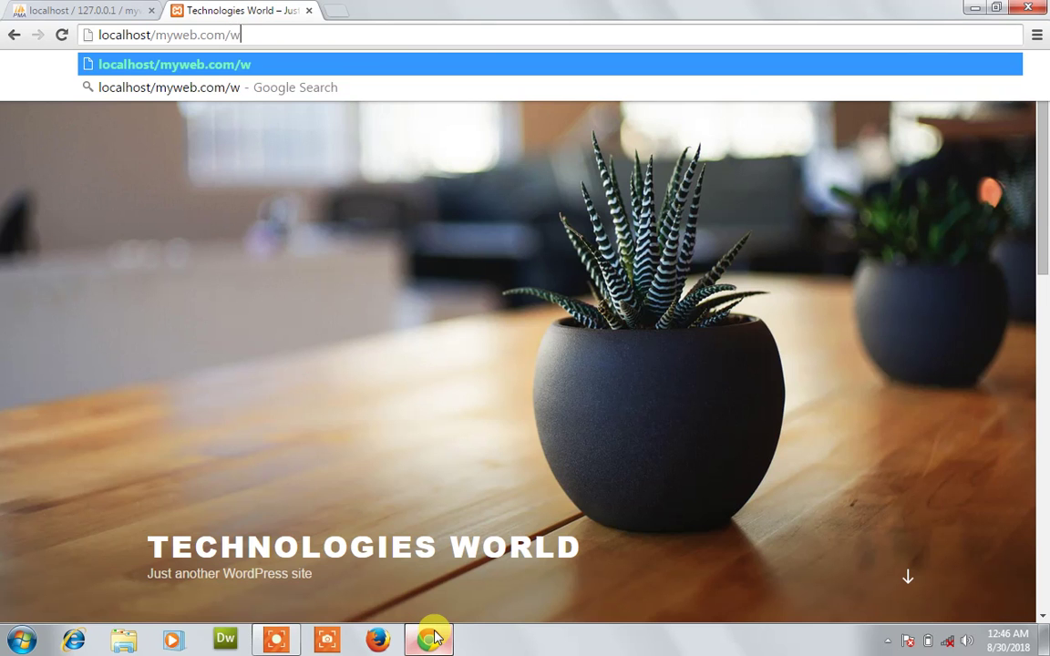
pyautogui.write('p-admin')
pyautogui.press('Return')
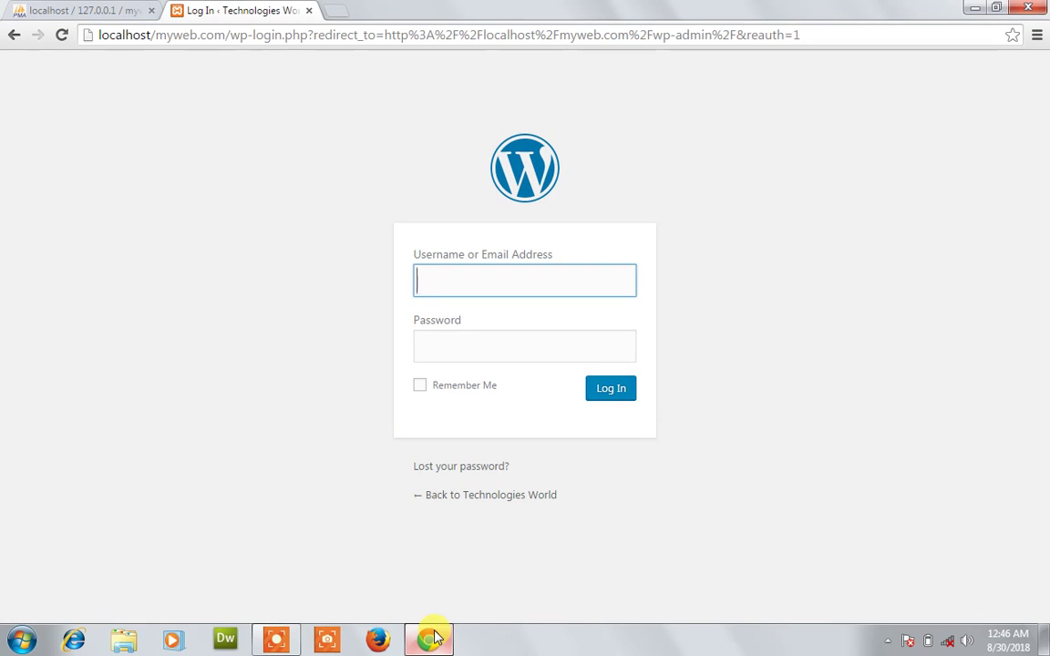
pyautogui.write('sirmajid')
pyautogui.press('Tab')
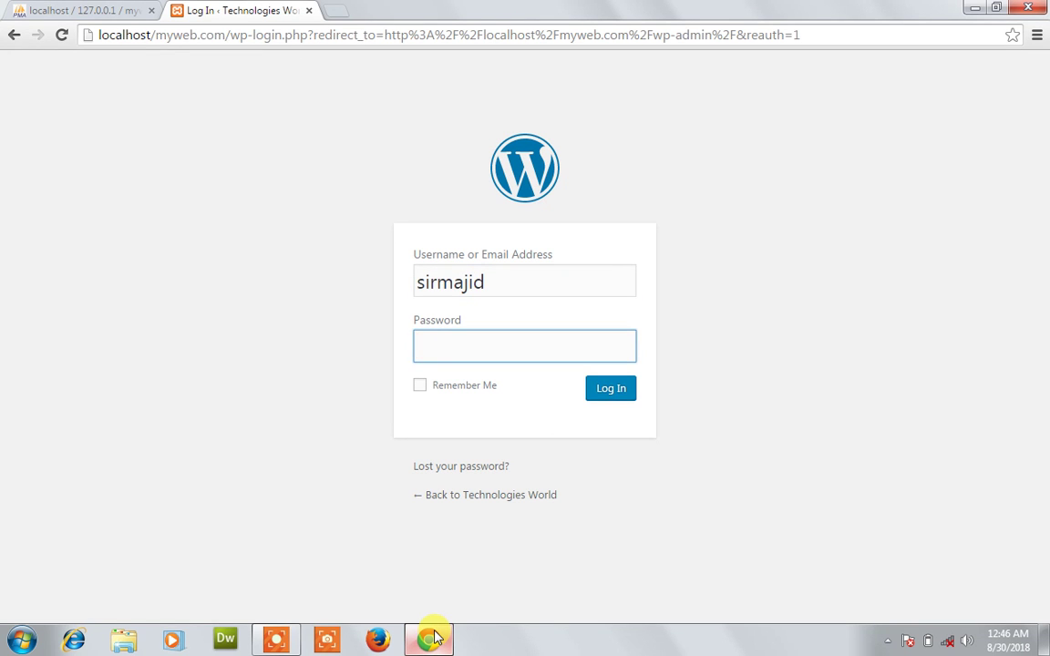
pyautogui.write('••••••••')
pyautogui.press('Return')
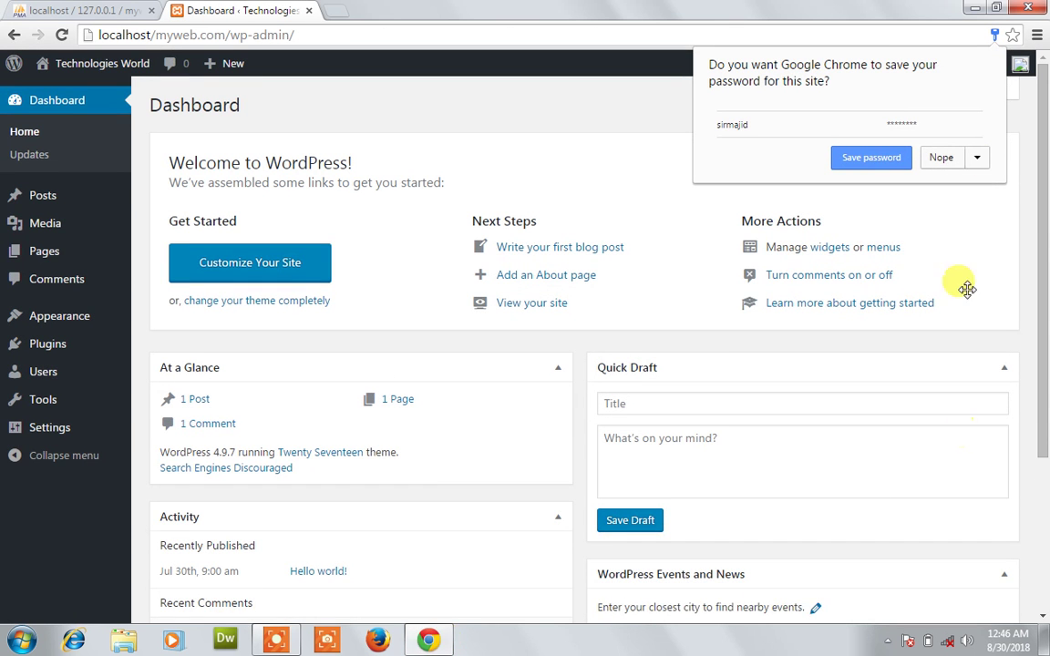
# Decline Chrome's offer to save the admin password.
pyautogui.click(944, 159)
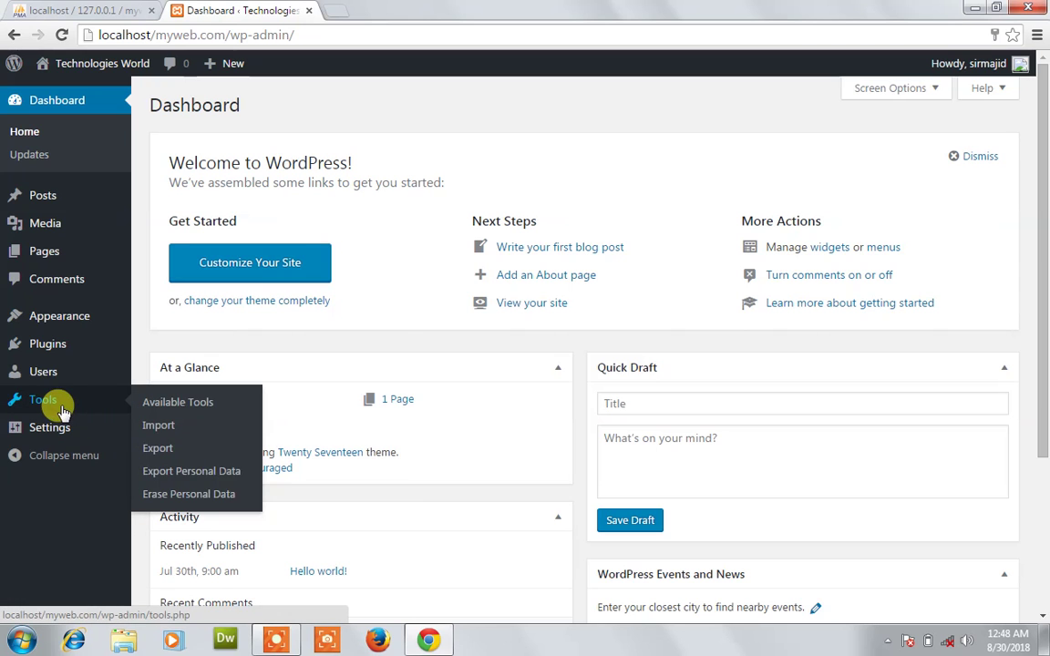
# View All Users, which lists only the Administrator, then go to the Add New User form.
pyautogui.moveTo(60, 379)
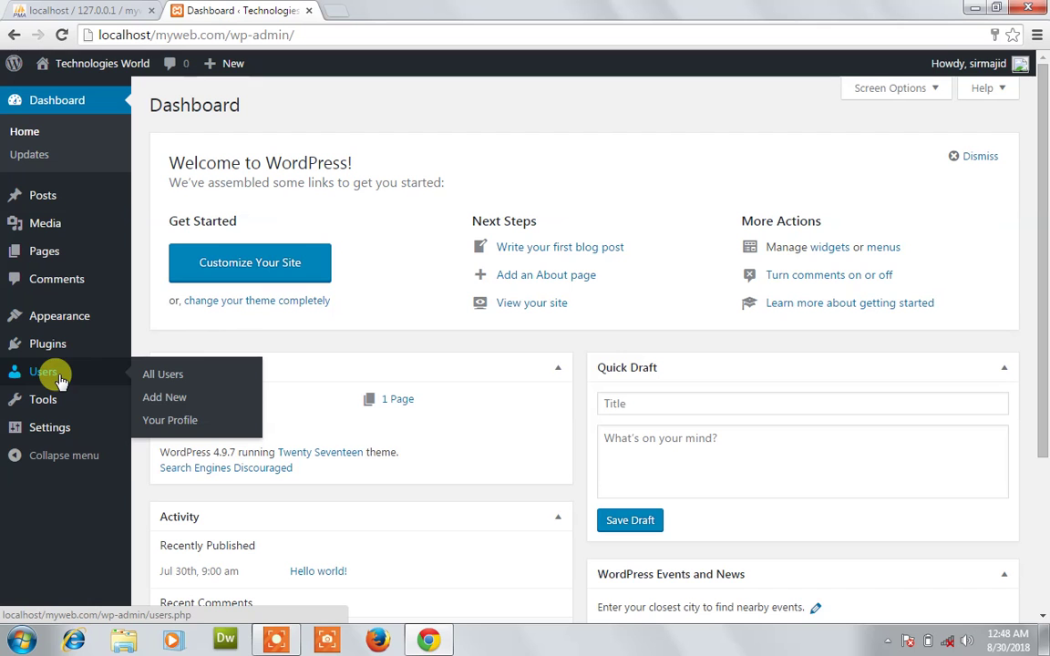
pyautogui.click(183, 374)
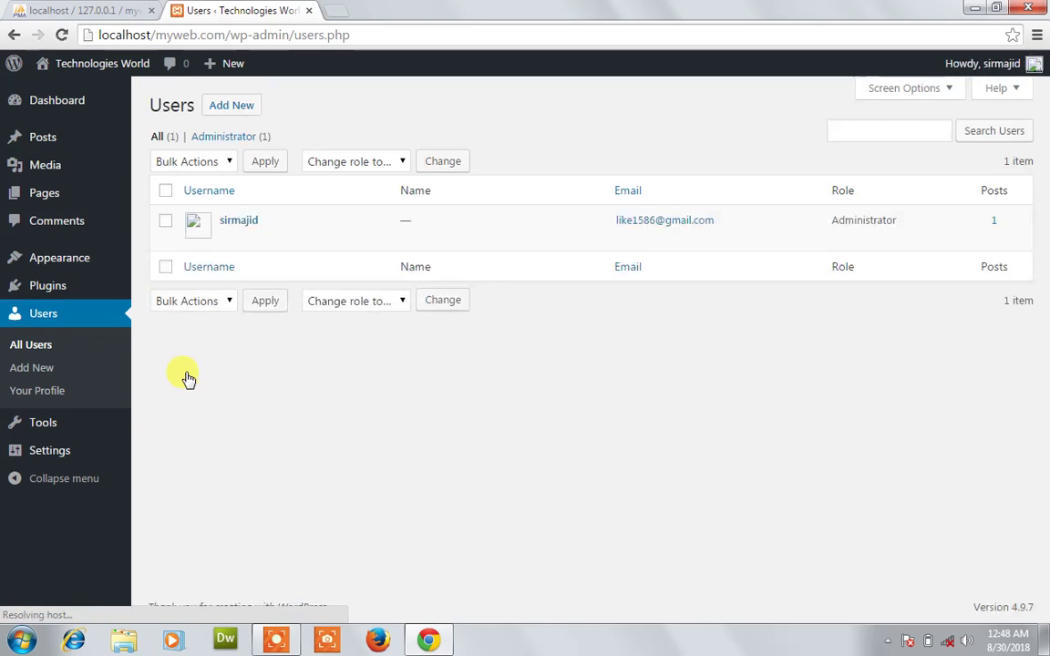
pyautogui.moveTo(228, 237)
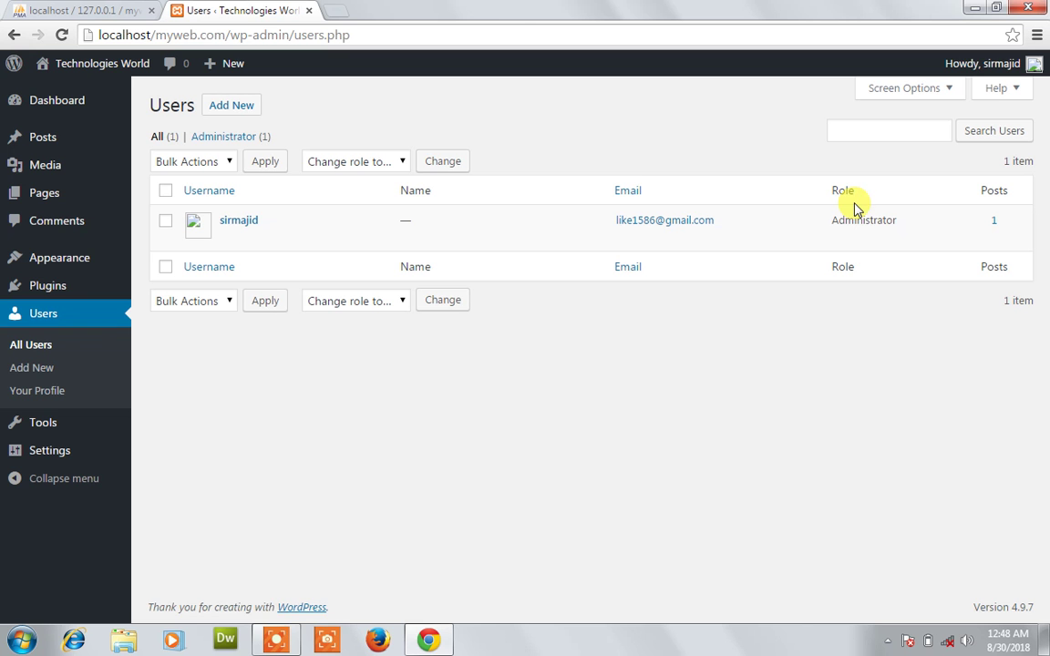
pyautogui.click(42, 372)
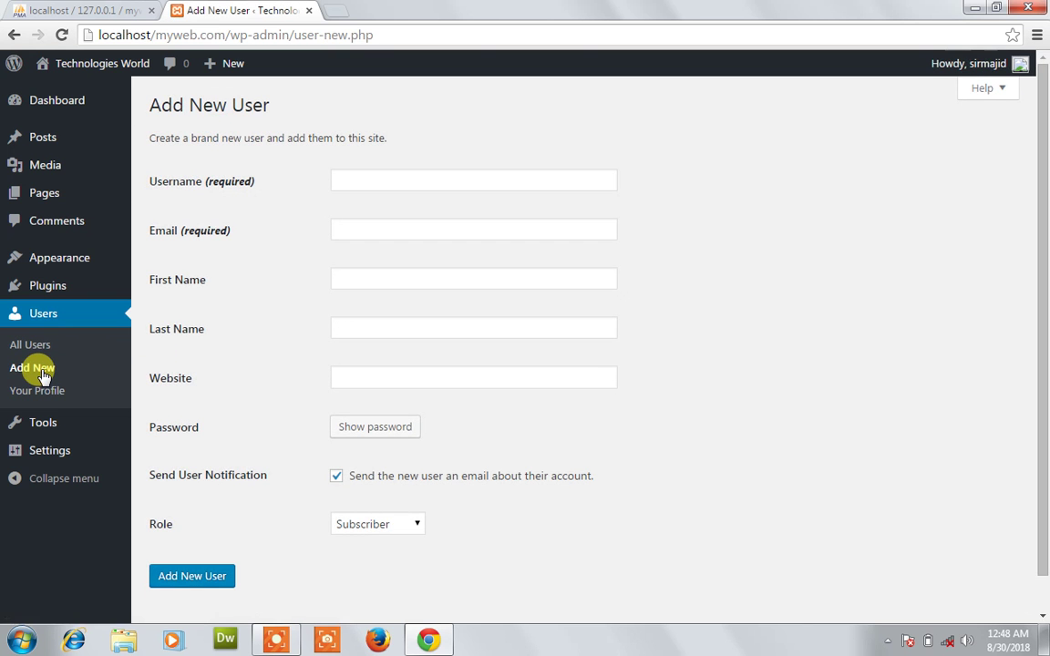
# Create user1 with an email, a confirmed weak password and the Subscriber role.
pyautogui.click(347, 176)
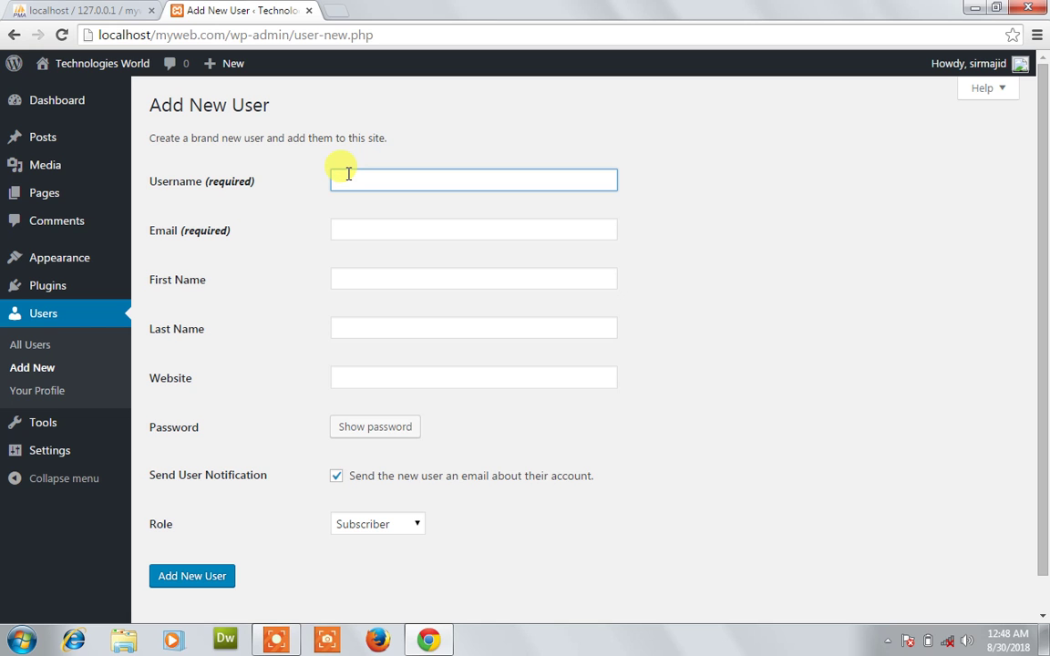
pyautogui.write('user1')
pyautogui.click(373, 232)
pyautogui.write('user1')
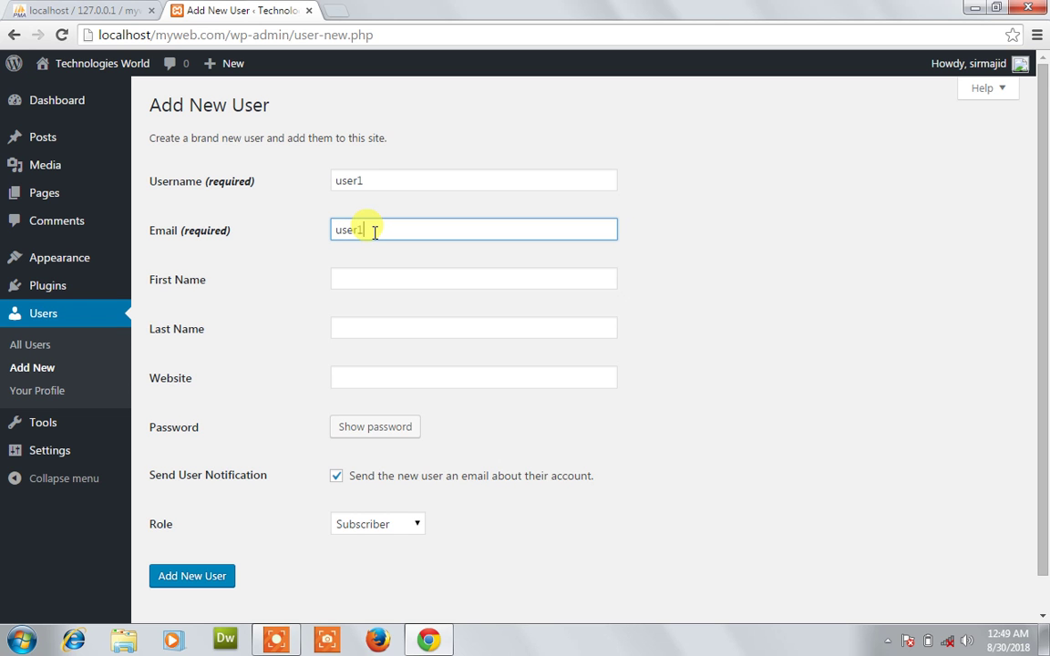
pyautogui.write('@gmail.com')
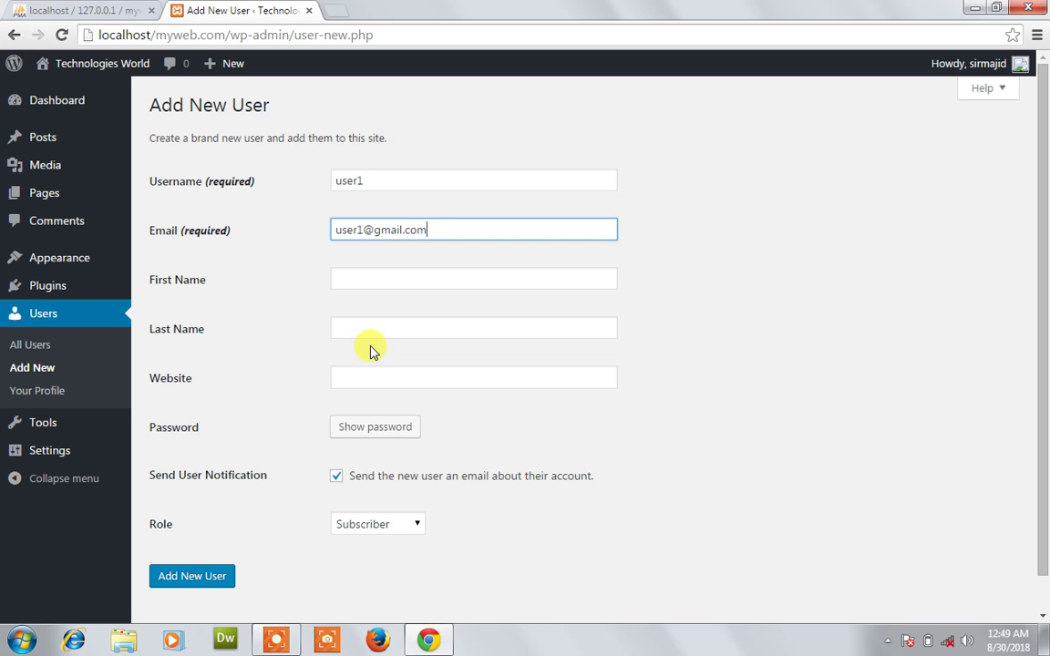
pyautogui.click(352, 428)
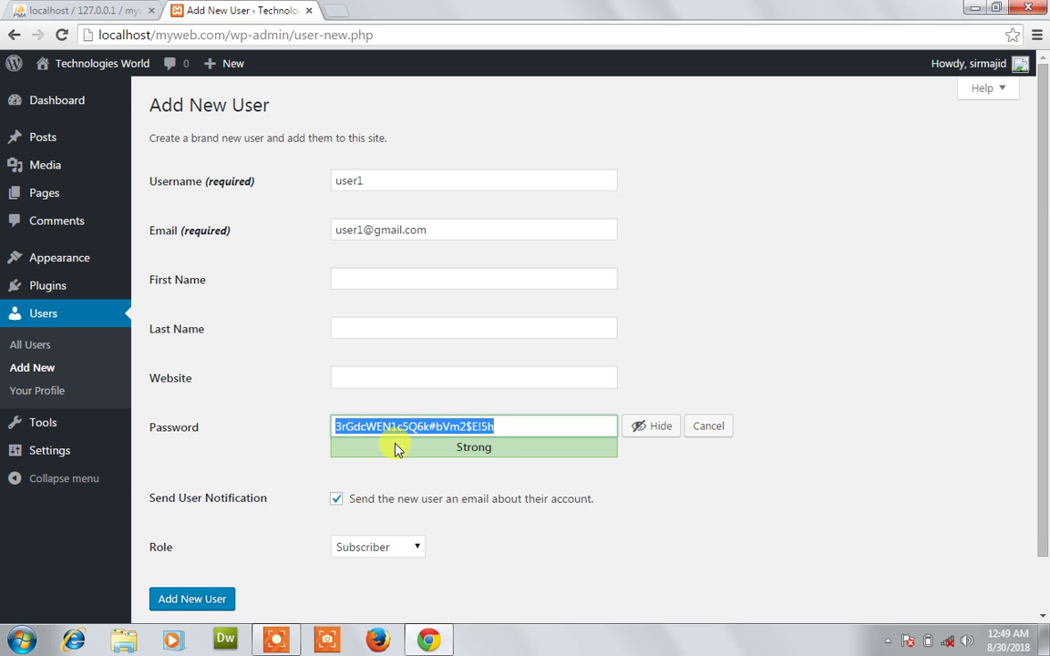
pyautogui.write('user1')
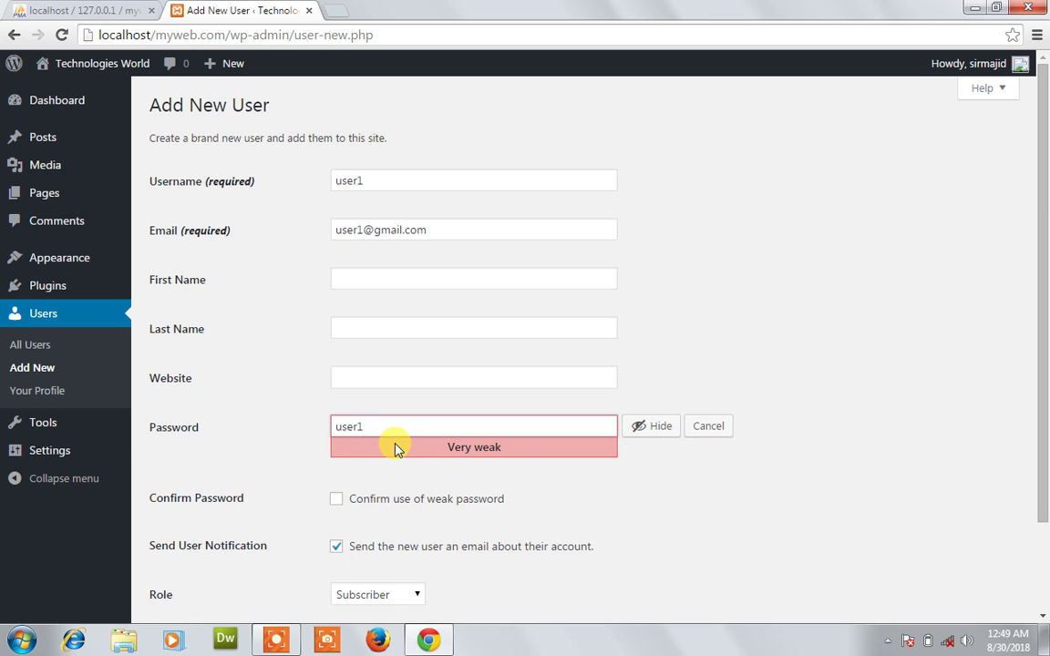
pyautogui.click(336, 499)
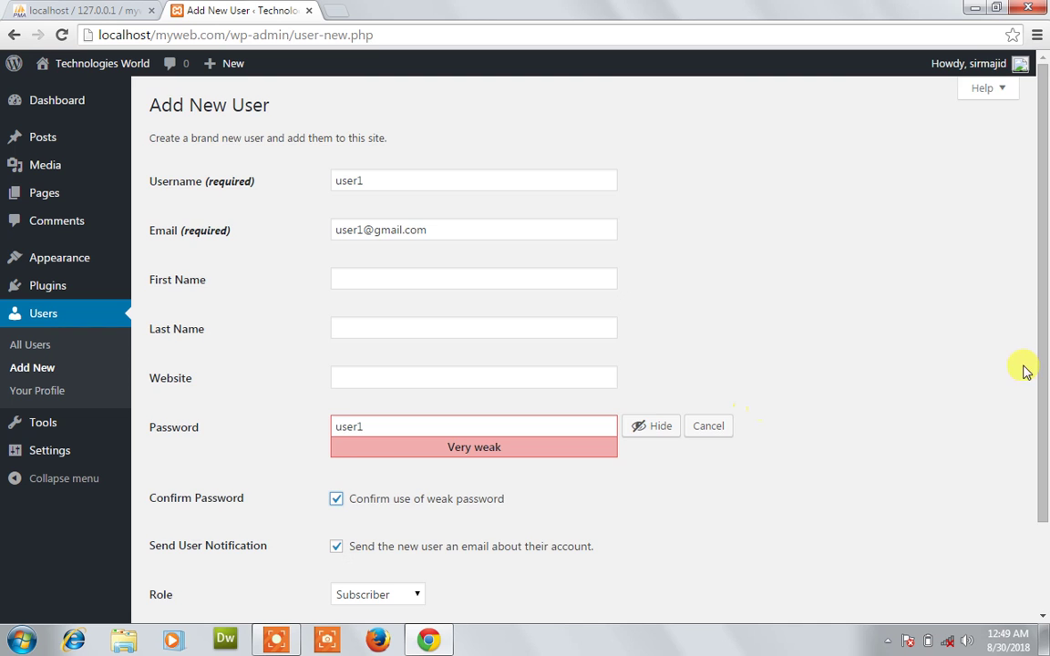
pyautogui.moveTo(1043, 374); pyautogui.dragTo(1042, 474)
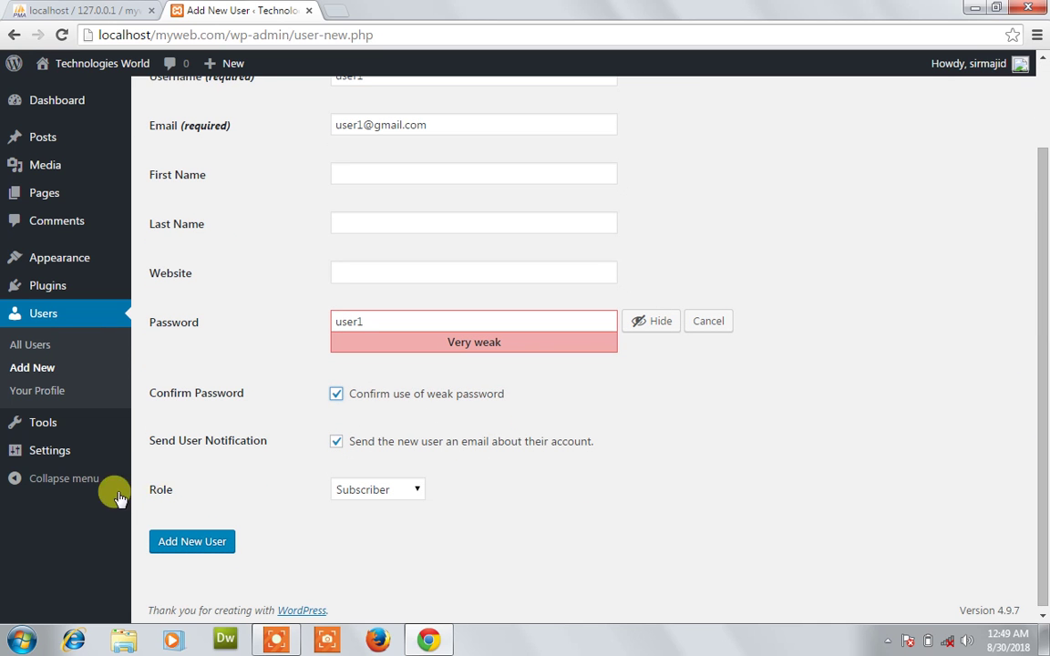
pyautogui.click(402, 493)
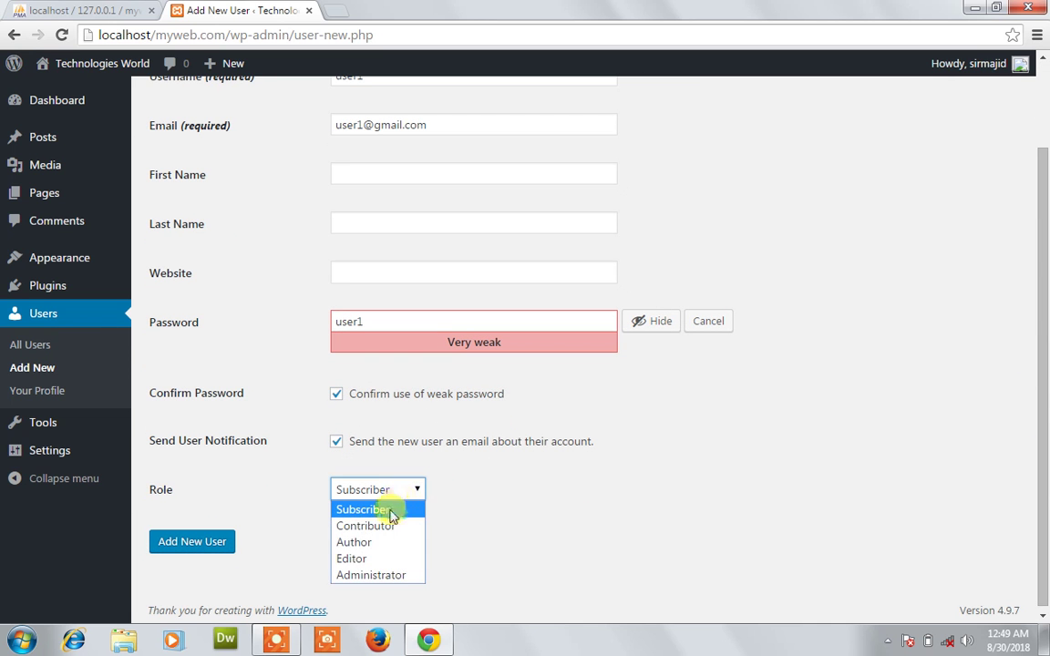
pyautogui.click(392, 511)
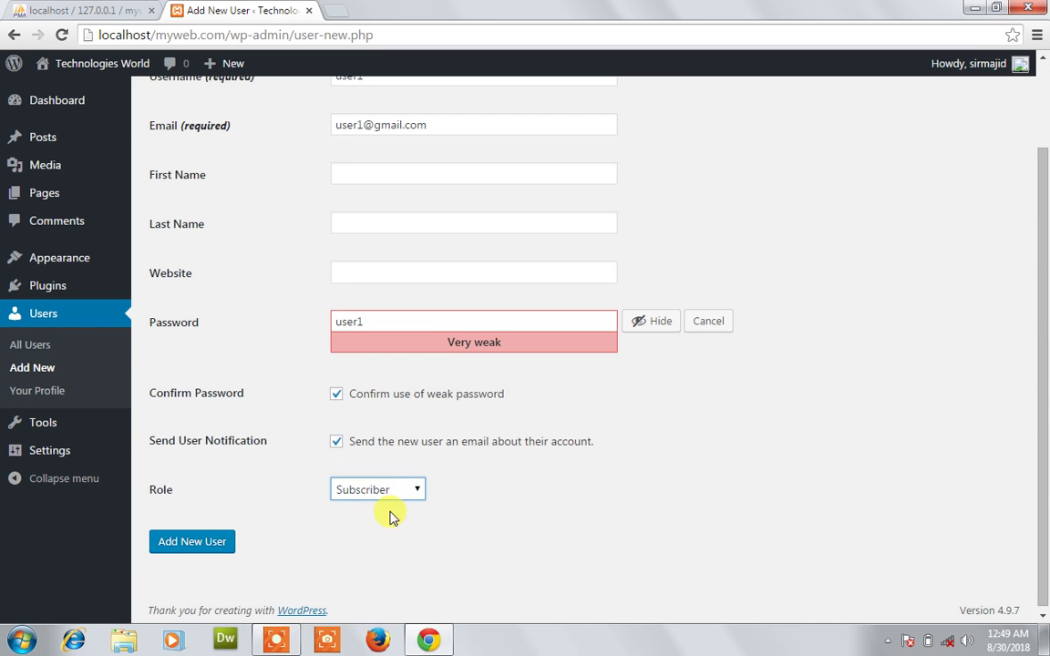
pyautogui.click(191, 542)
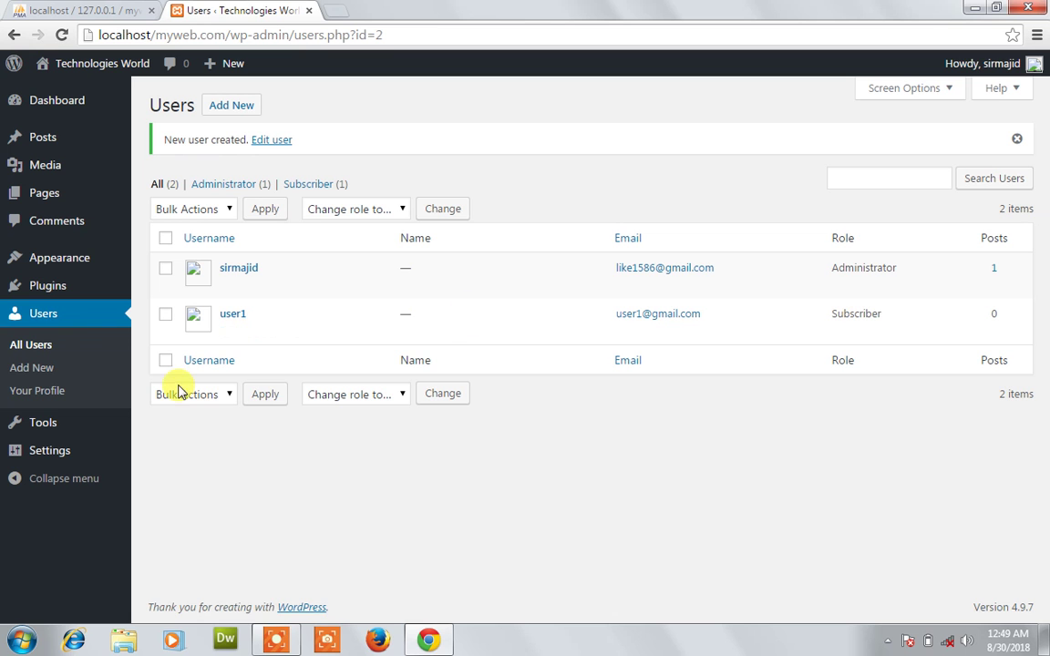
# Create user2 with an email, a confirmed weak password and the Contributor role.
pyautogui.click(47, 368)
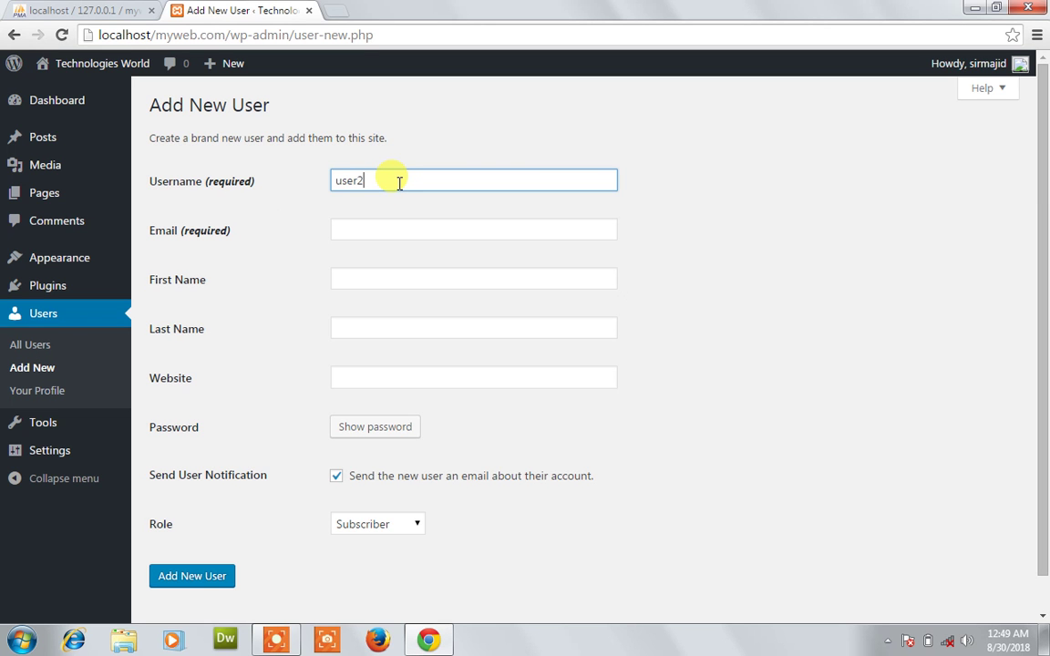
pyautogui.click(392, 228)
pyautogui.write('user2')
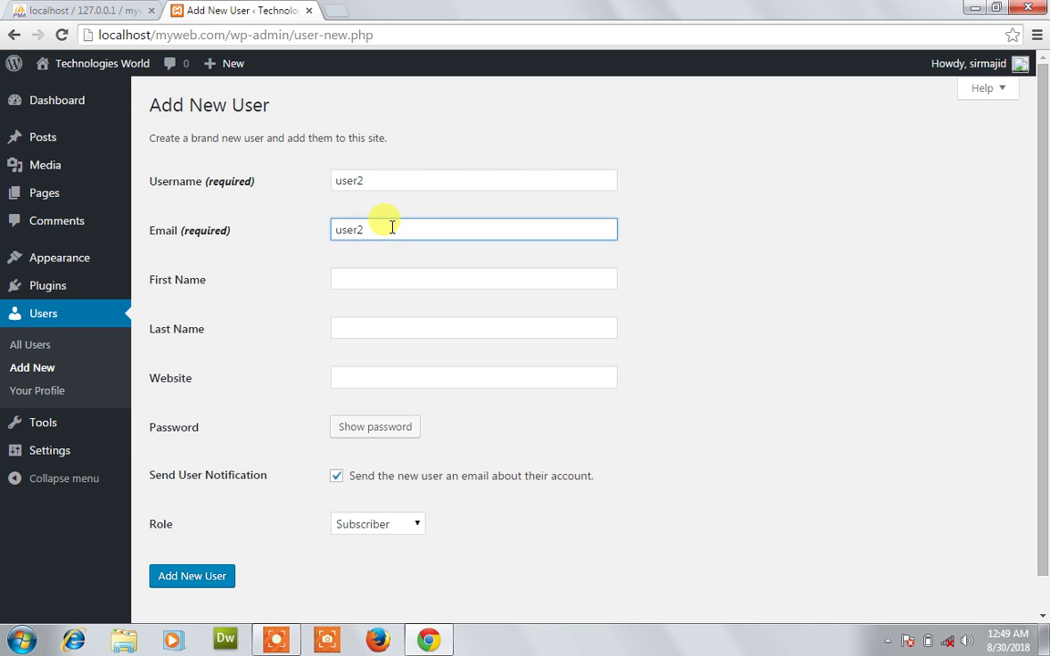
pyautogui.write('@gmail.com')
pyautogui.press('Tab')
pyautogui.press('Tab')
pyautogui.press('Tab')
pyautogui.click(371, 428)
pyautogui.write('user2')
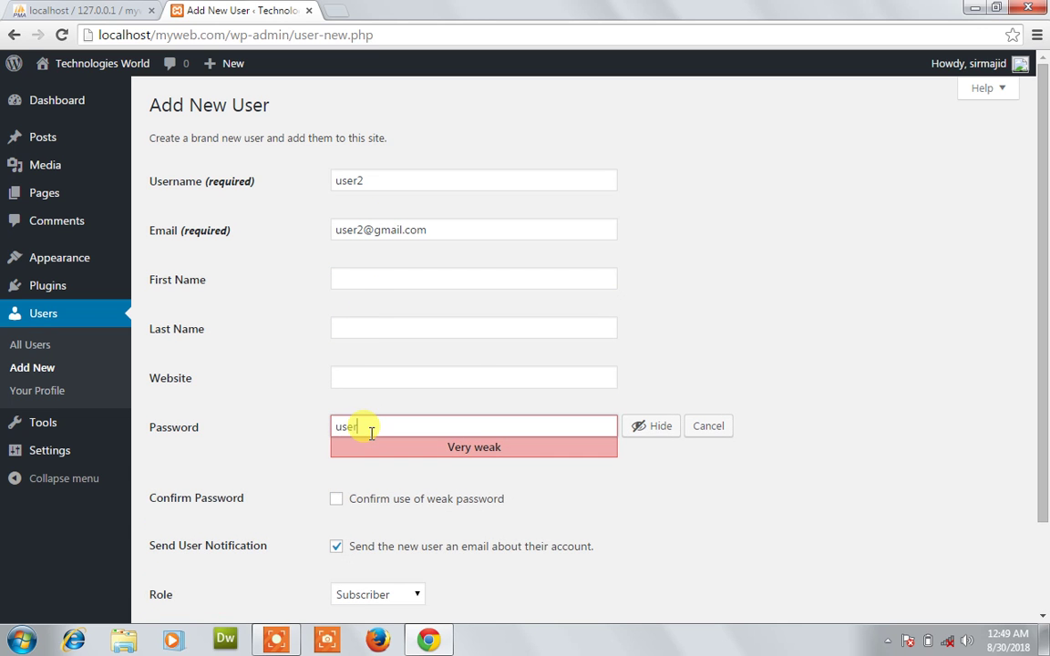
pyautogui.click(336, 503)
pyautogui.click(374, 594)
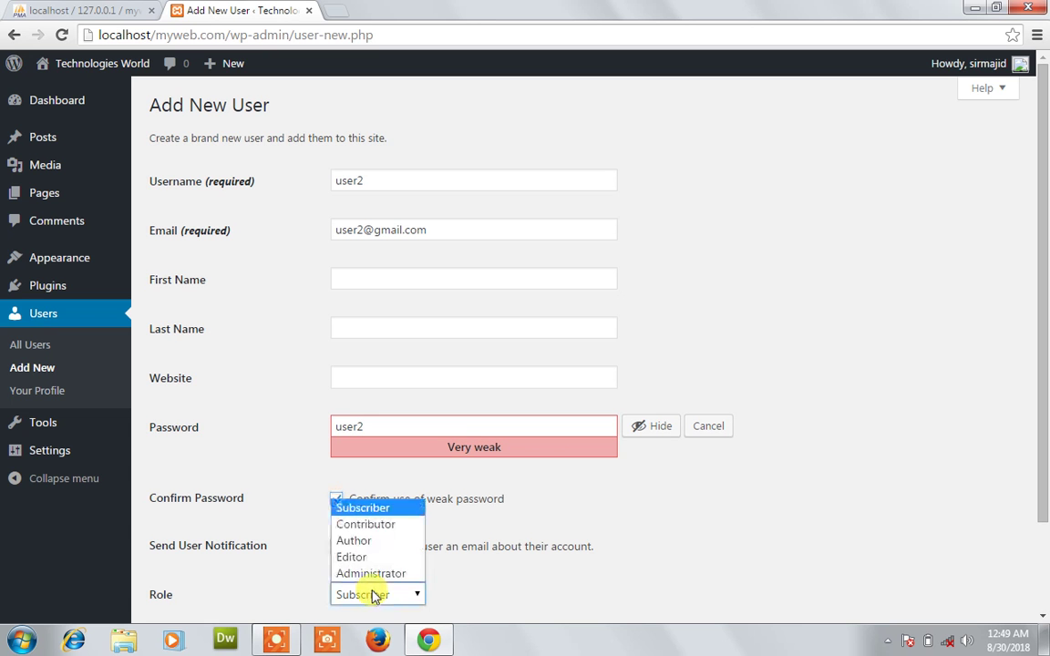
pyautogui.click(398, 529)
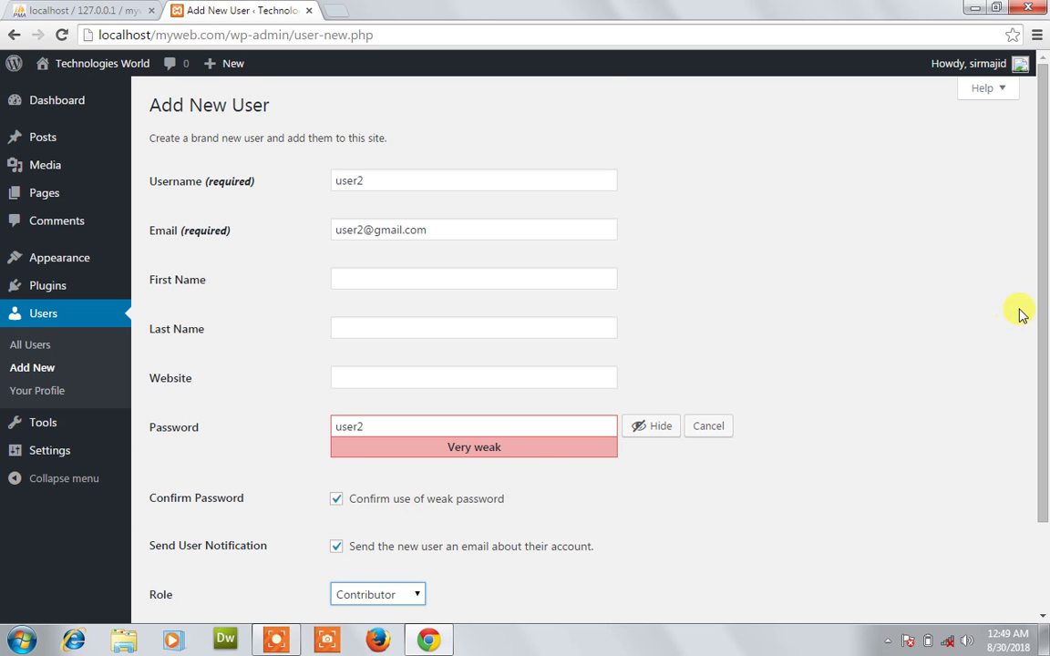
pyautogui.scroll(-2, 1044, 319)
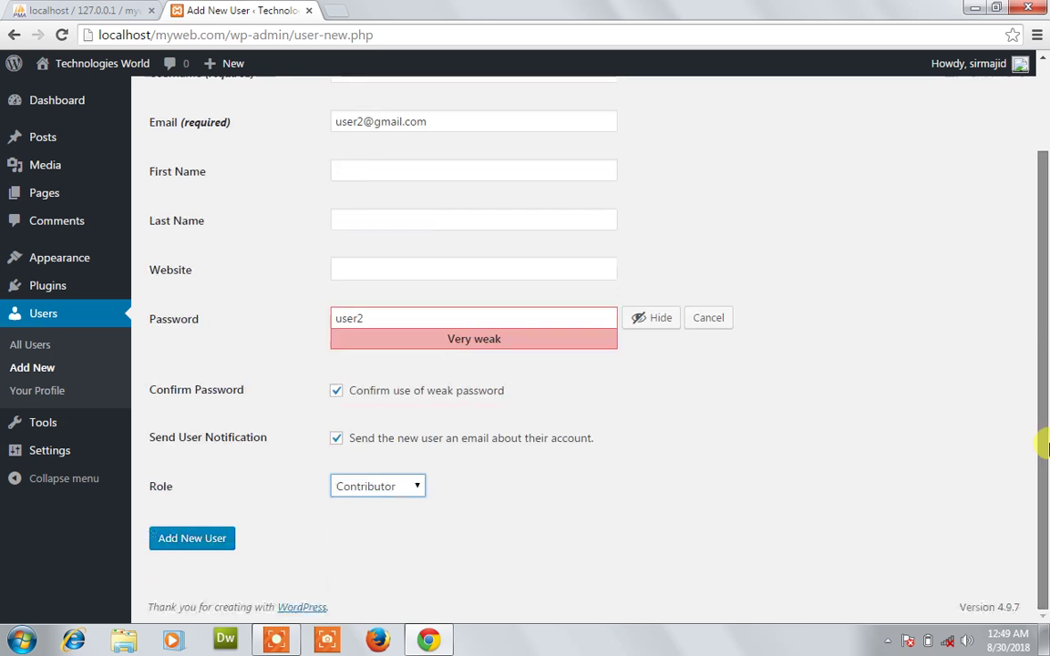
pyautogui.click(195, 538)
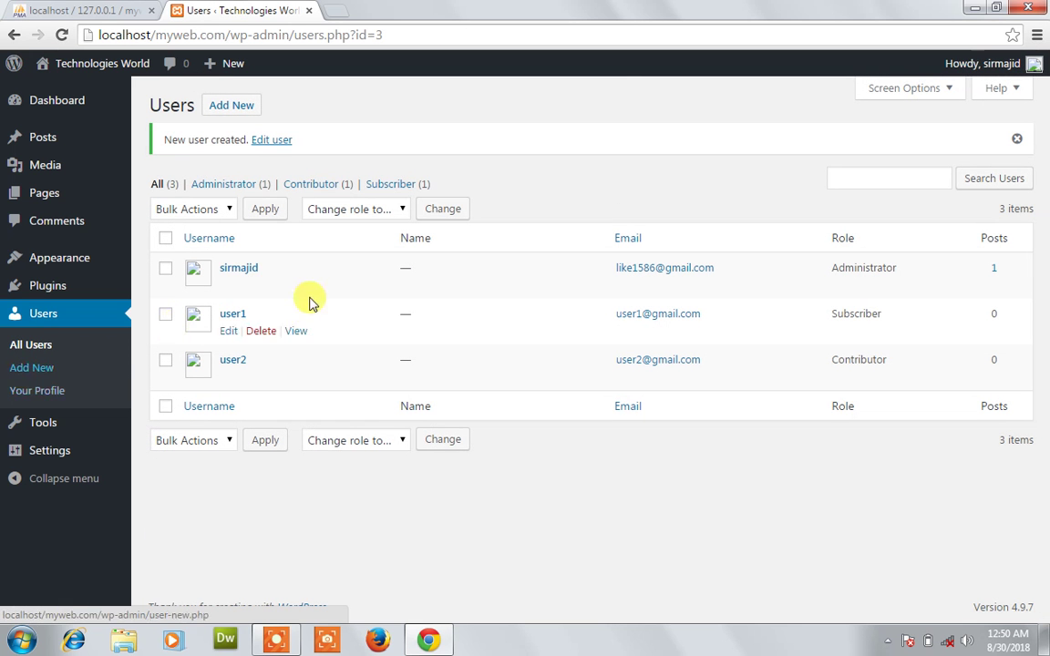
# Start a new user, entering user3's username, email and a short password.
pyautogui.click(53, 372)
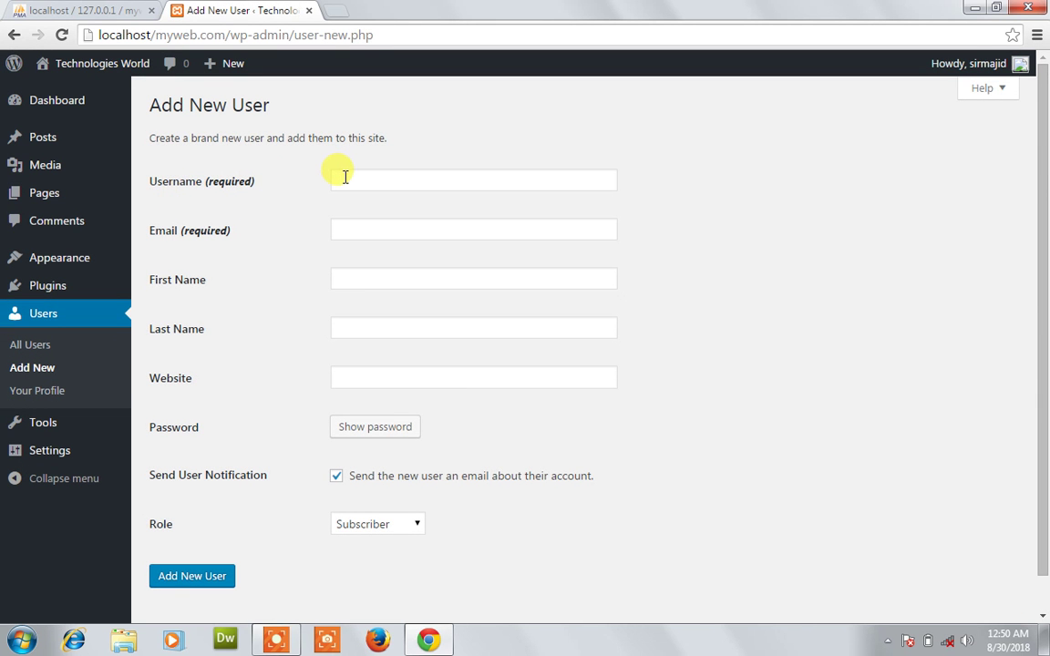
pyautogui.click(345, 177)
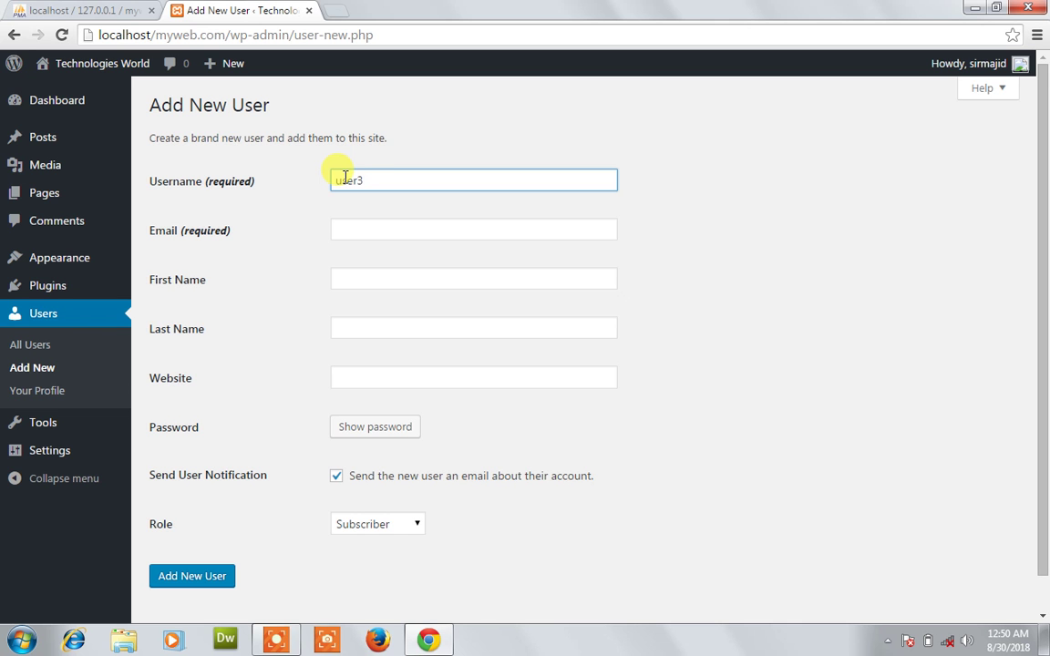
pyautogui.click(358, 228)
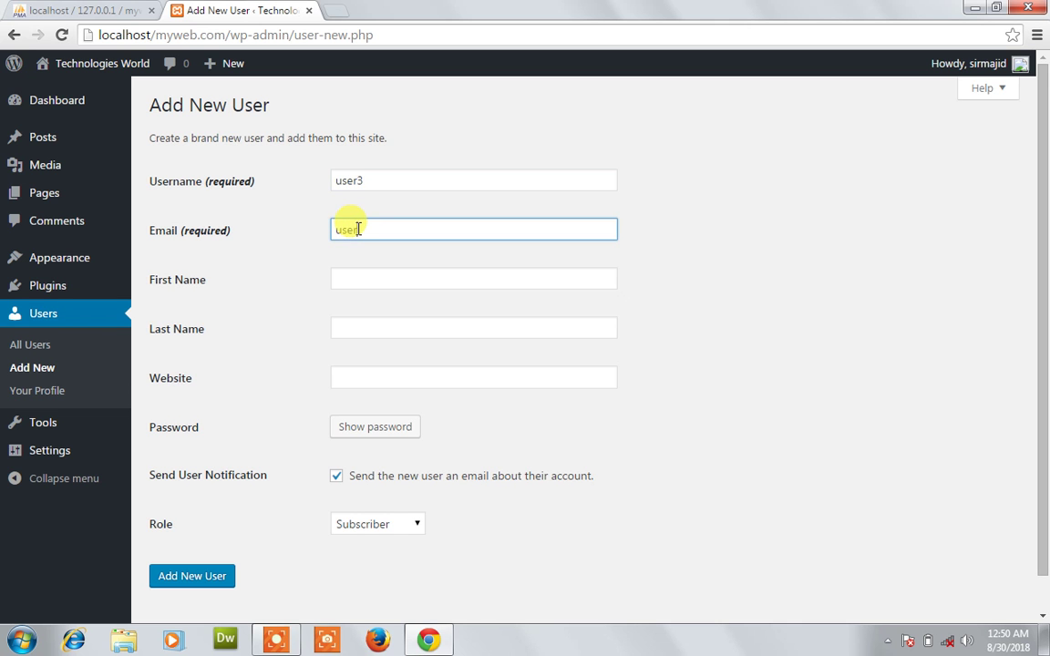
pyautogui.write('user3@gmaill.com')
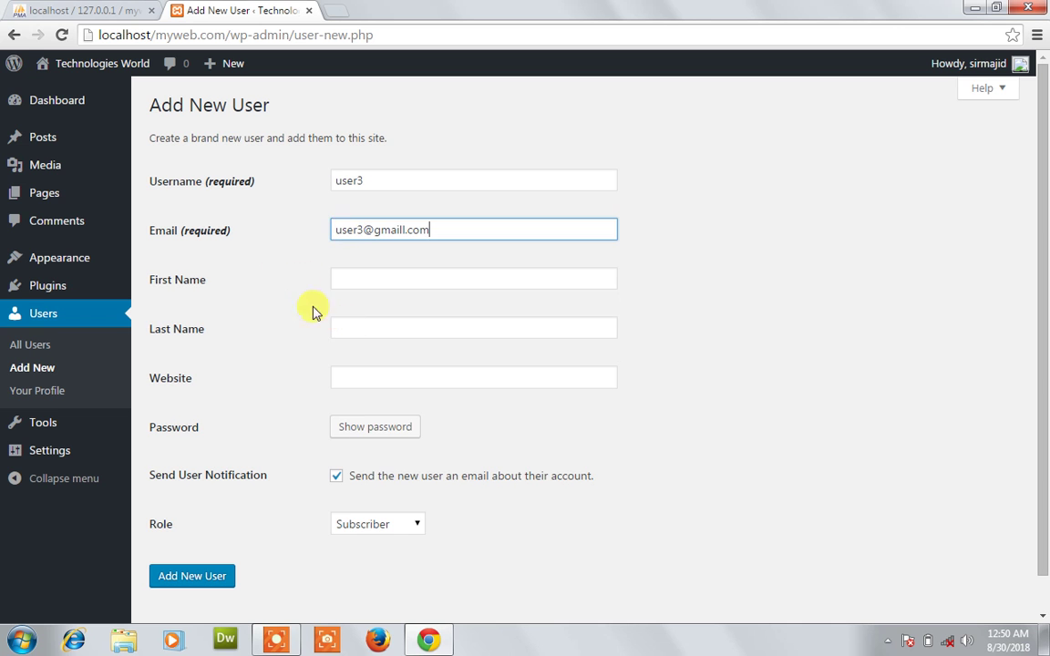
pyautogui.click(400, 436)
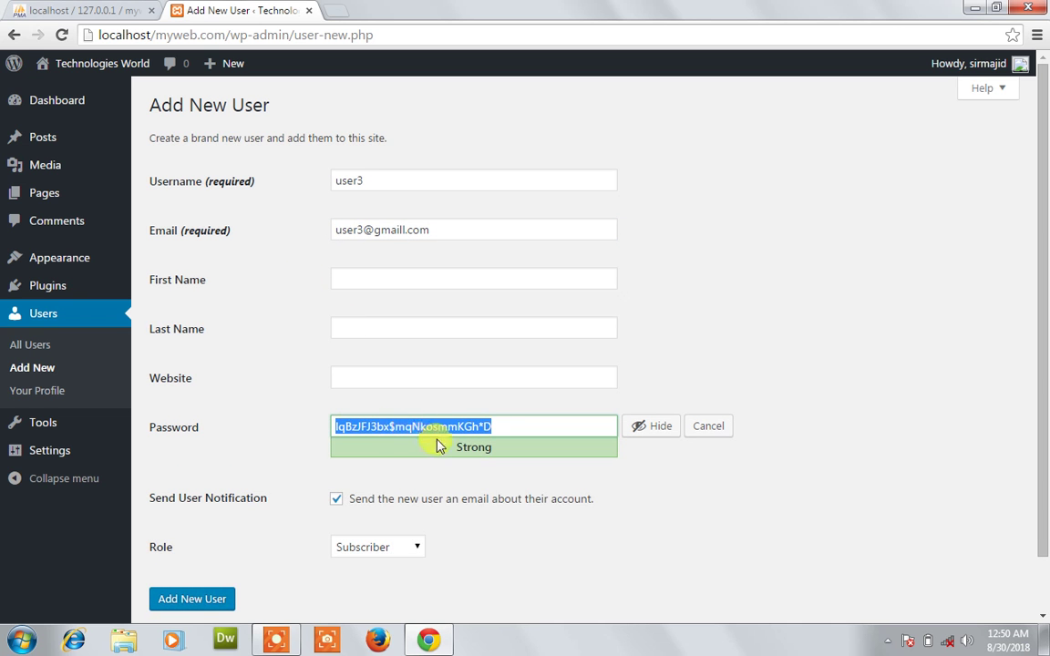
pyautogui.write('user3')
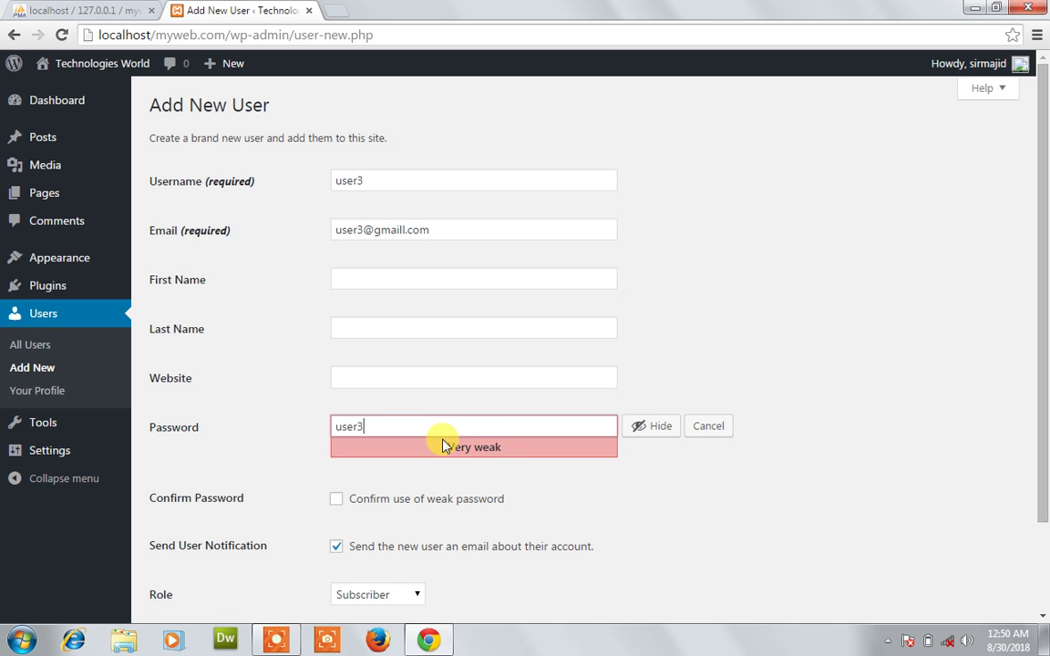
# Set user3's role to Author, confirm the weak password, and create the account.
pyautogui.click(379, 596)
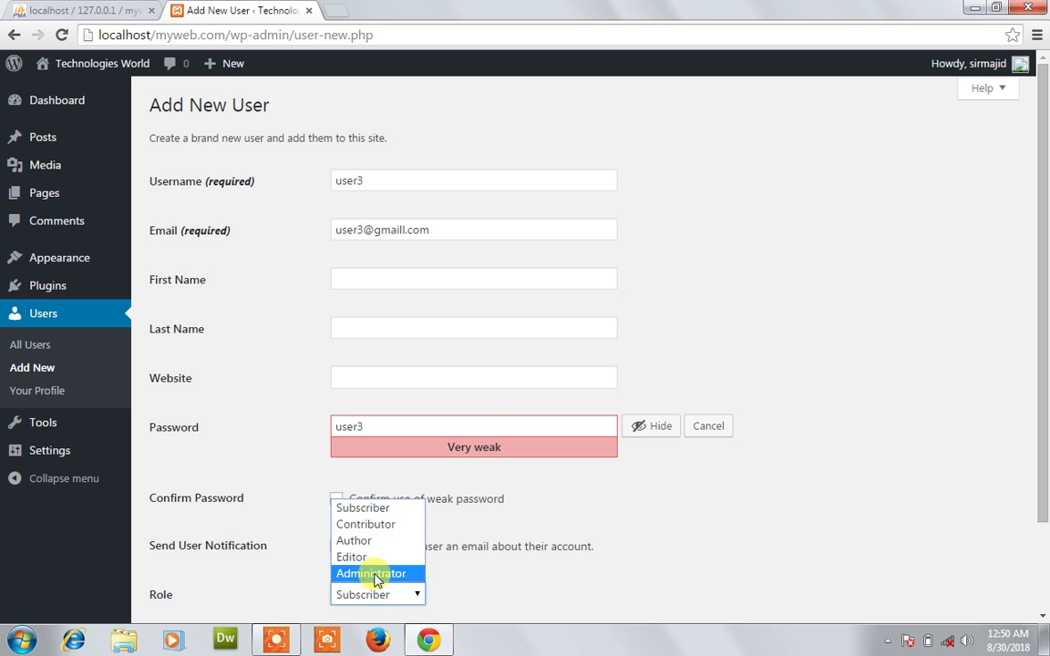
pyautogui.click(379, 557)
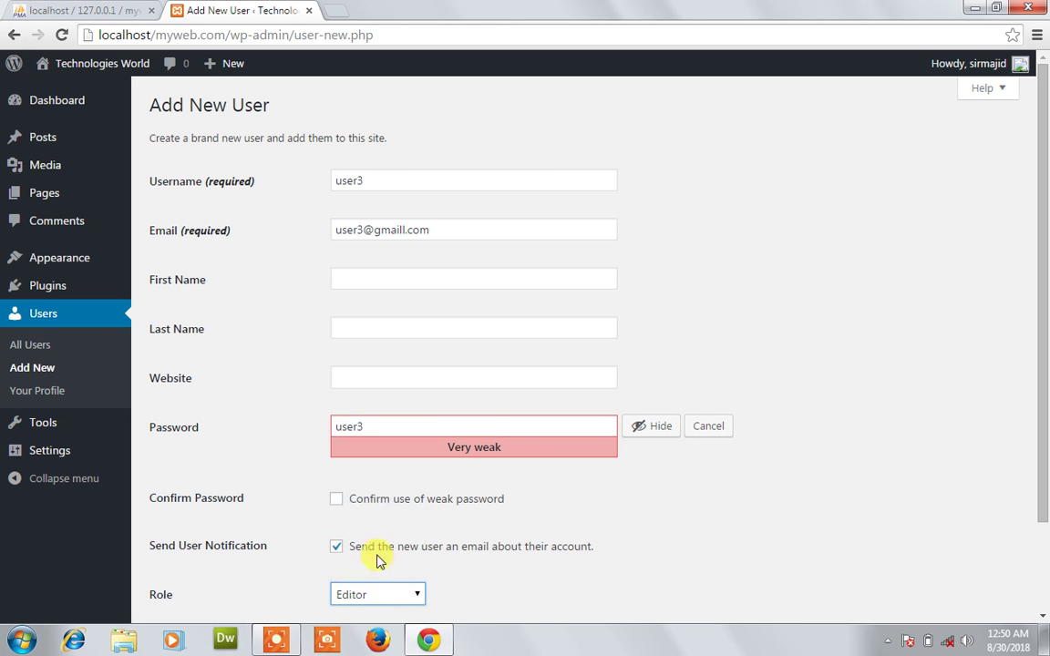
pyautogui.click(376, 594)
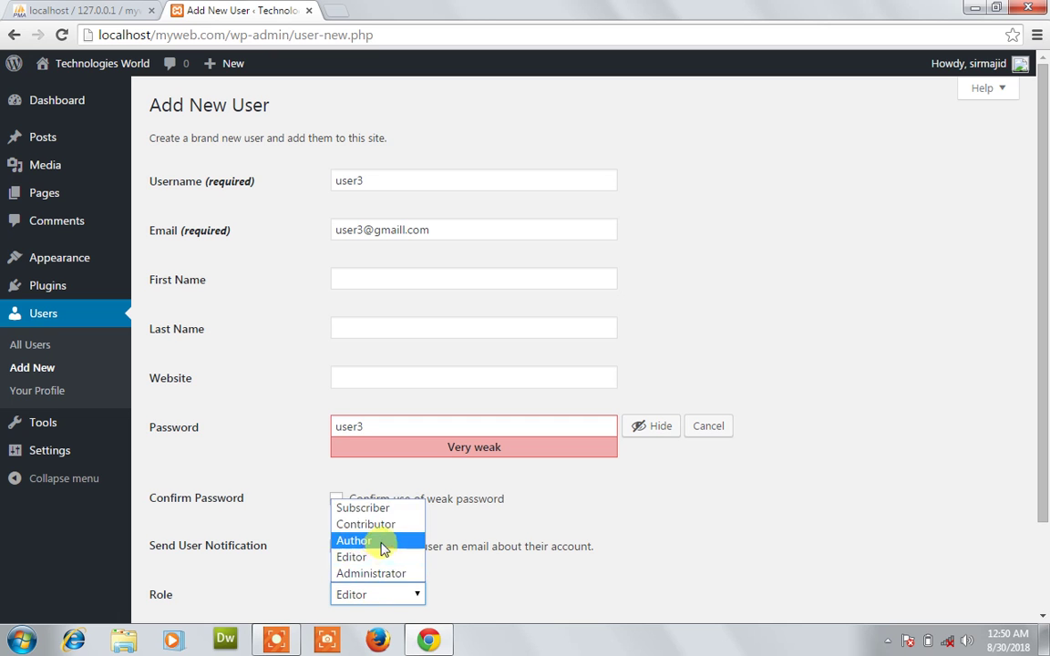
pyautogui.click(379, 543)
pyautogui.click(336, 499)
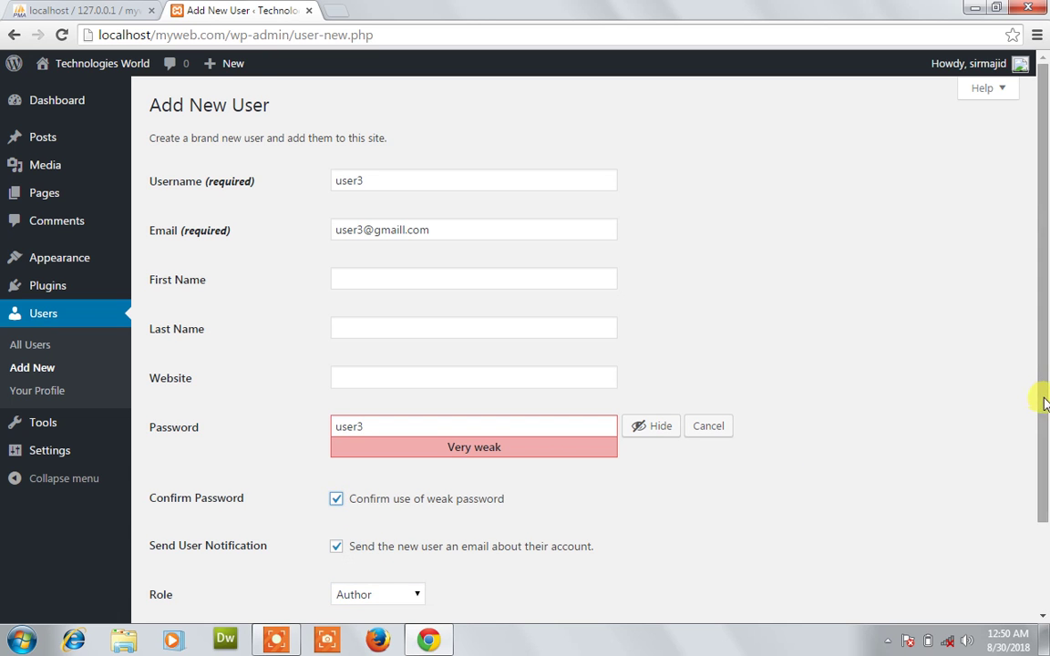
pyautogui.scroll(-1, 638, 451)
pyautogui.click(213, 555)
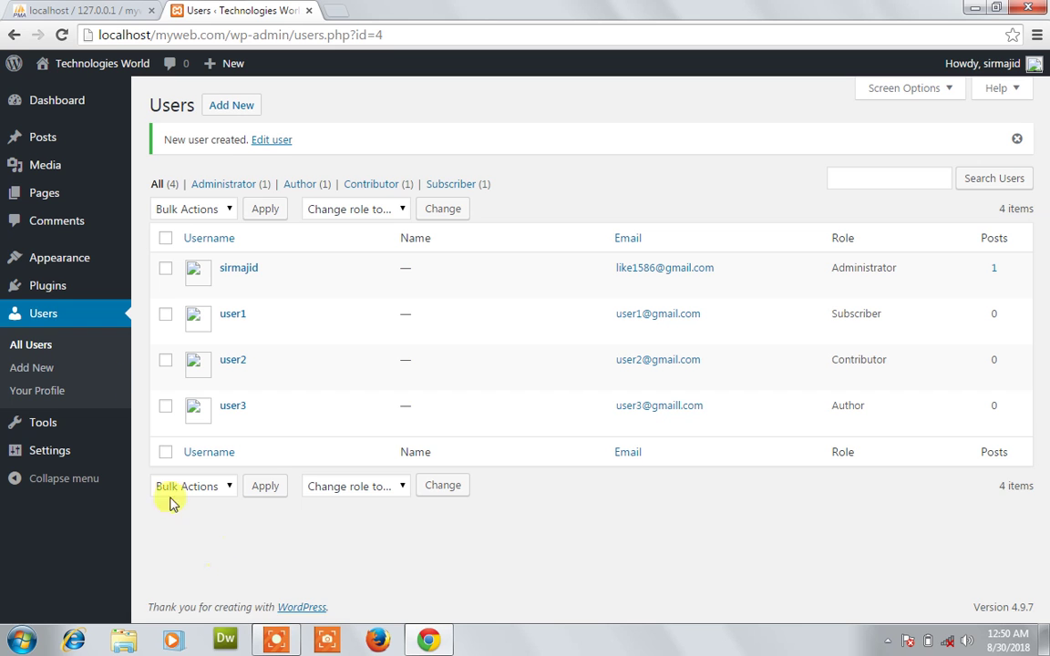
# Start a new user, entering user4's username, email and a short password.
pyautogui.click(34, 368)
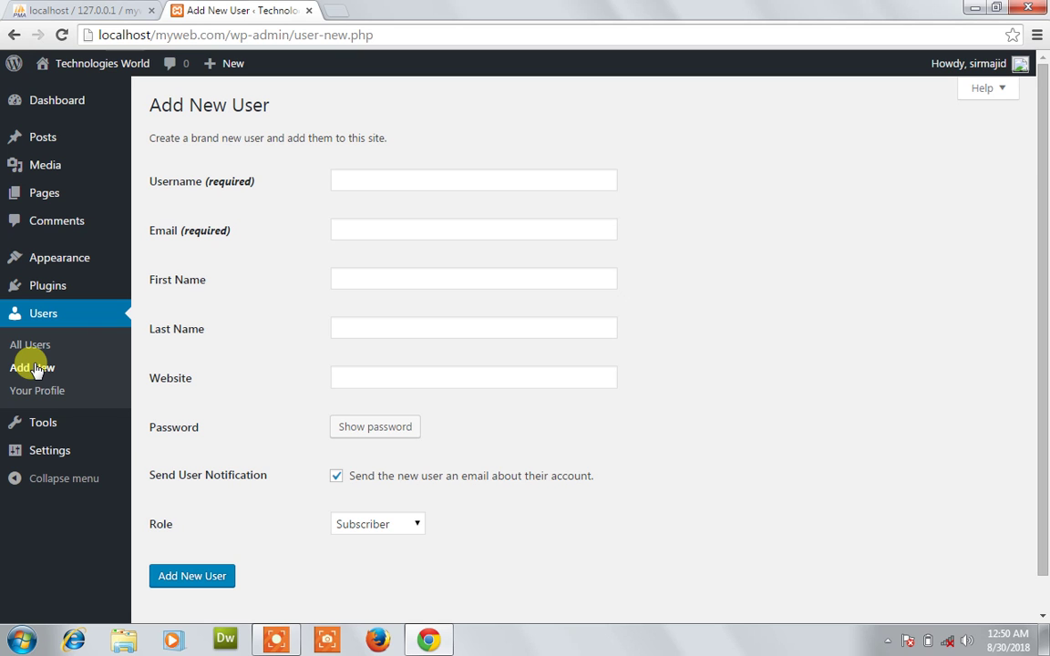
pyautogui.click(370, 180)
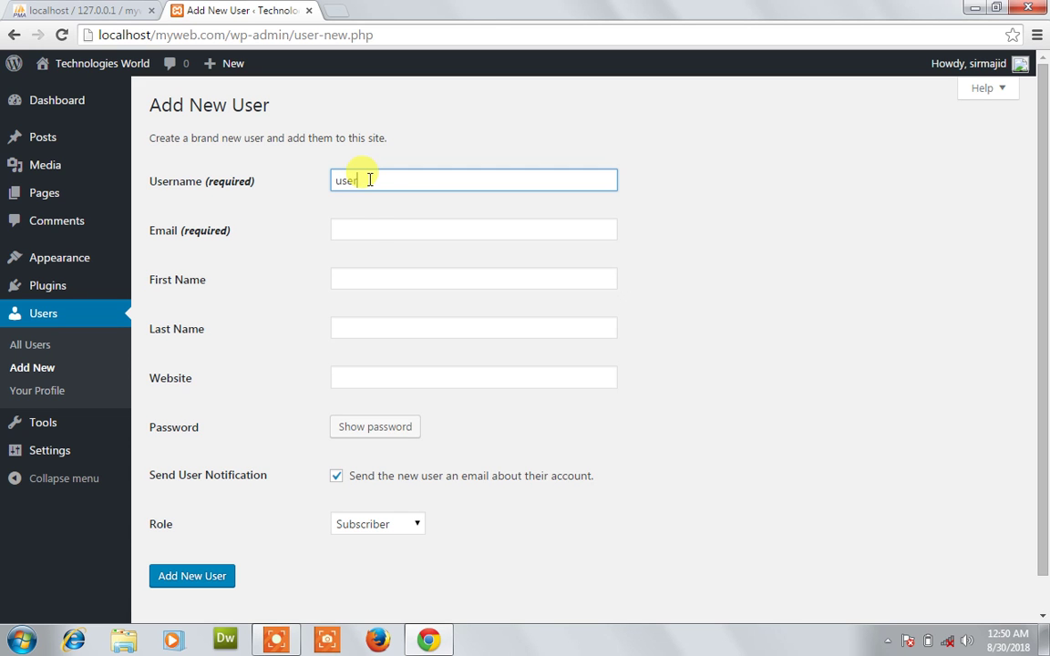
pyautogui.click(370, 230)
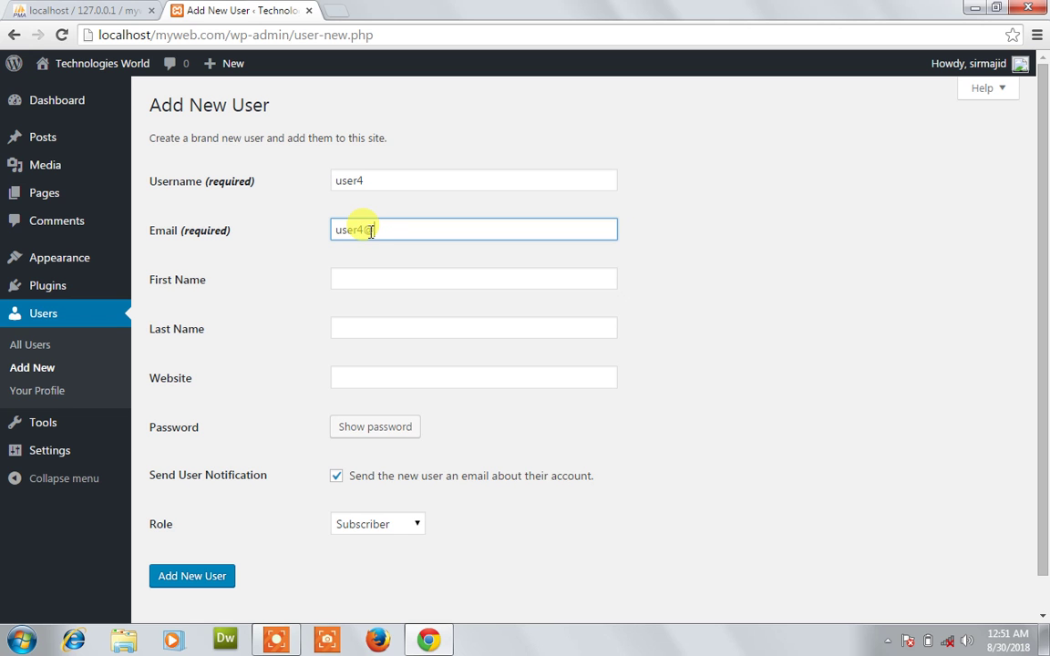
pyautogui.write('user4@gmail')
pyautogui.press('Tab')
pyautogui.press('Tab')
pyautogui.press('Tab')
pyautogui.press('Tab')
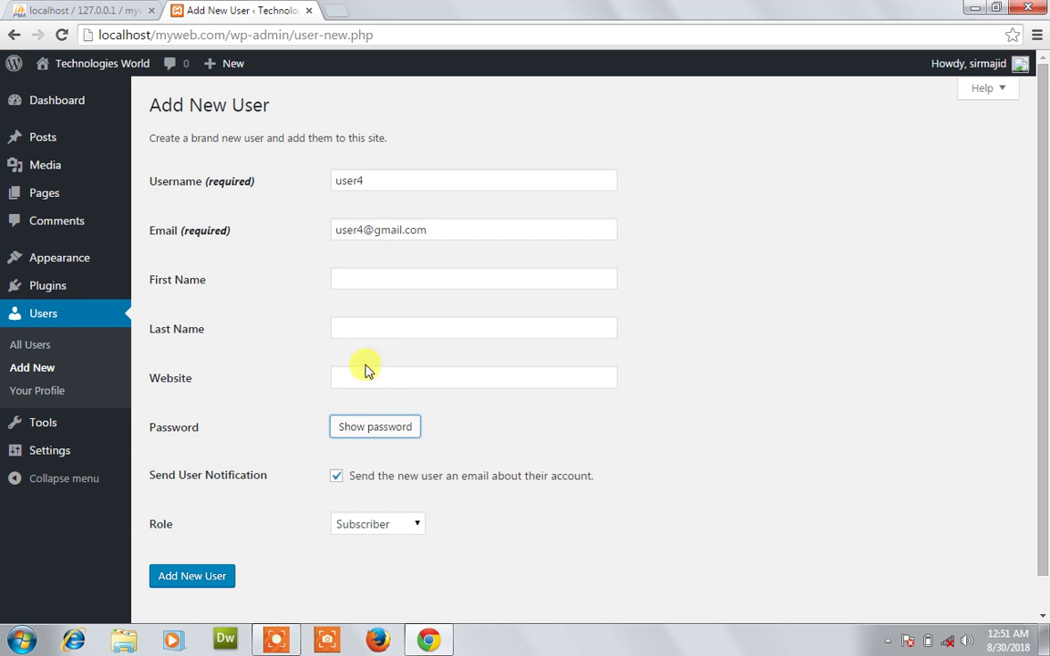
pyautogui.click(366, 426)
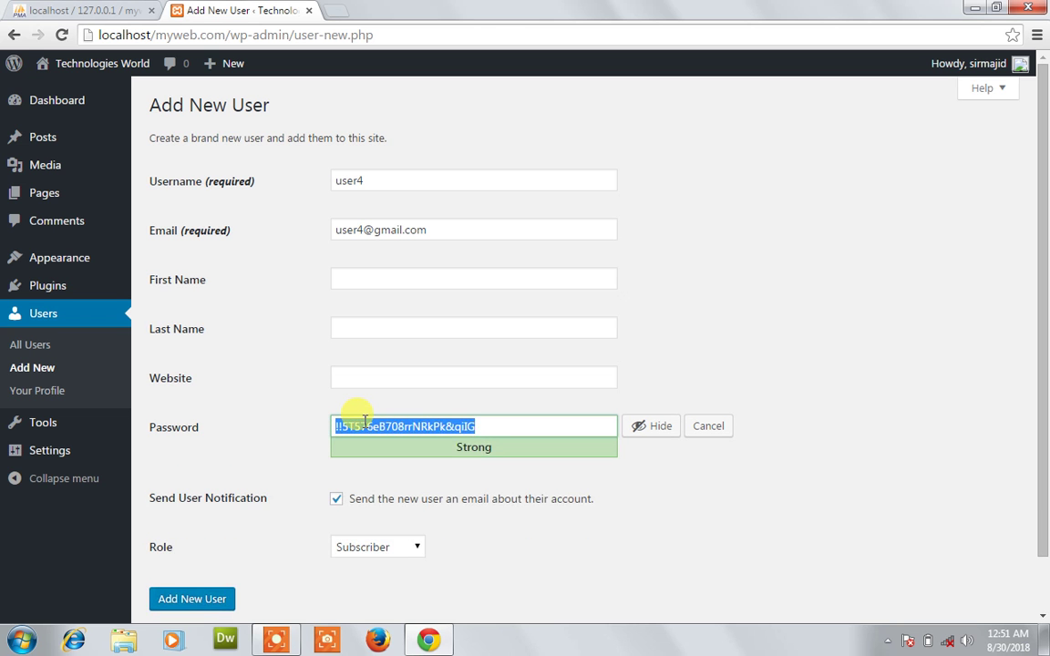
pyautogui.write('user4')
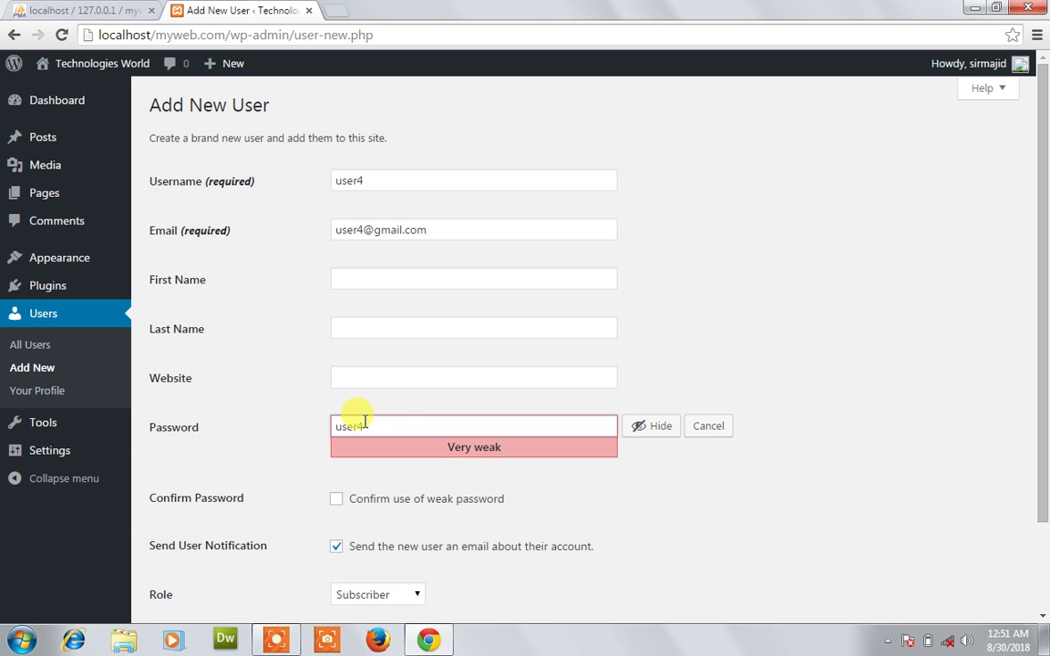
# Confirm the weak password, give user4 the Editor role, and create the account.
pyautogui.click(415, 500)
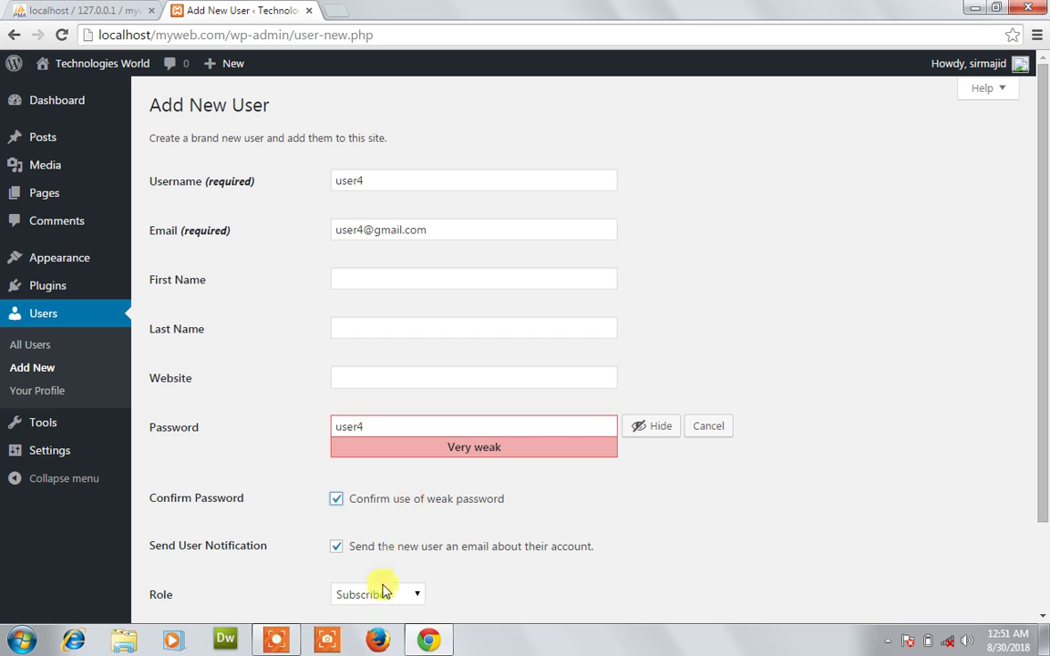
pyautogui.click(378, 593)
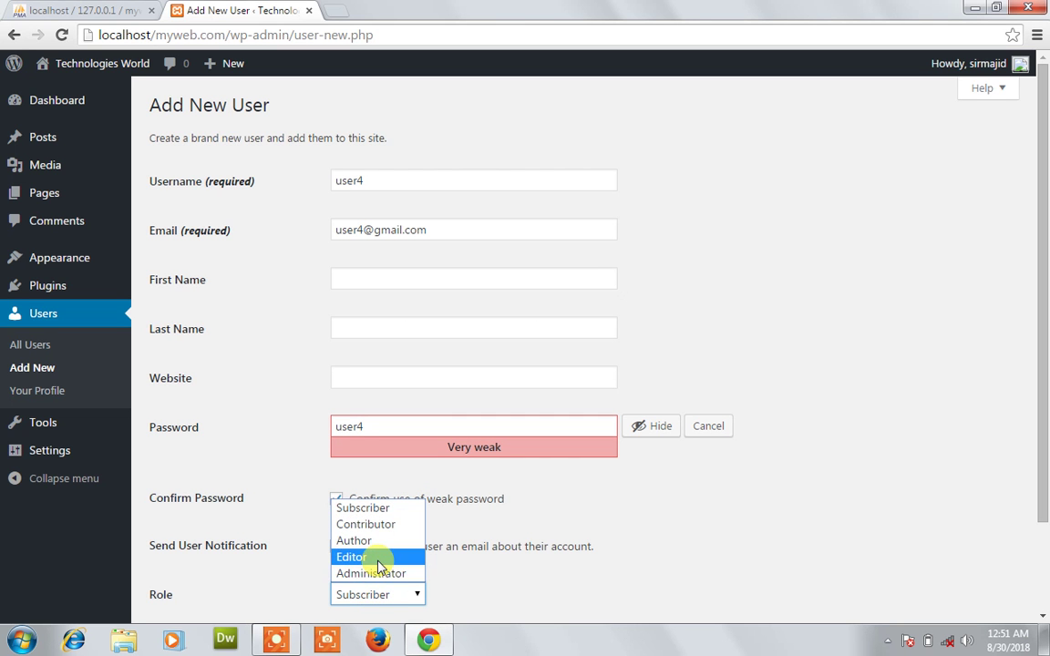
pyautogui.click(381, 556)
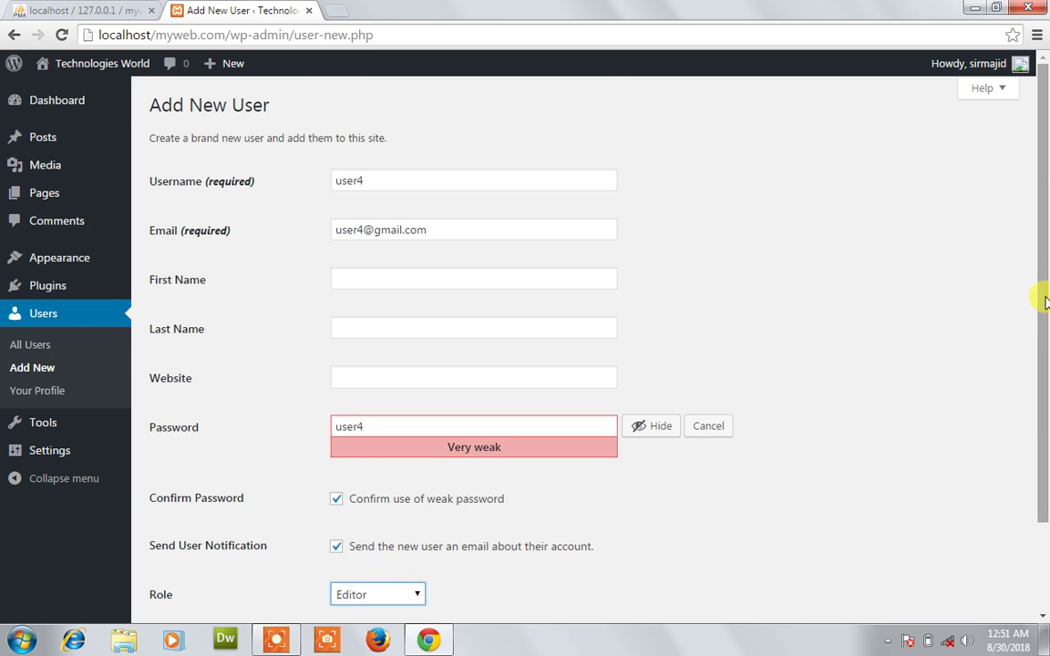
pyautogui.scroll(-2, 1042, 293)
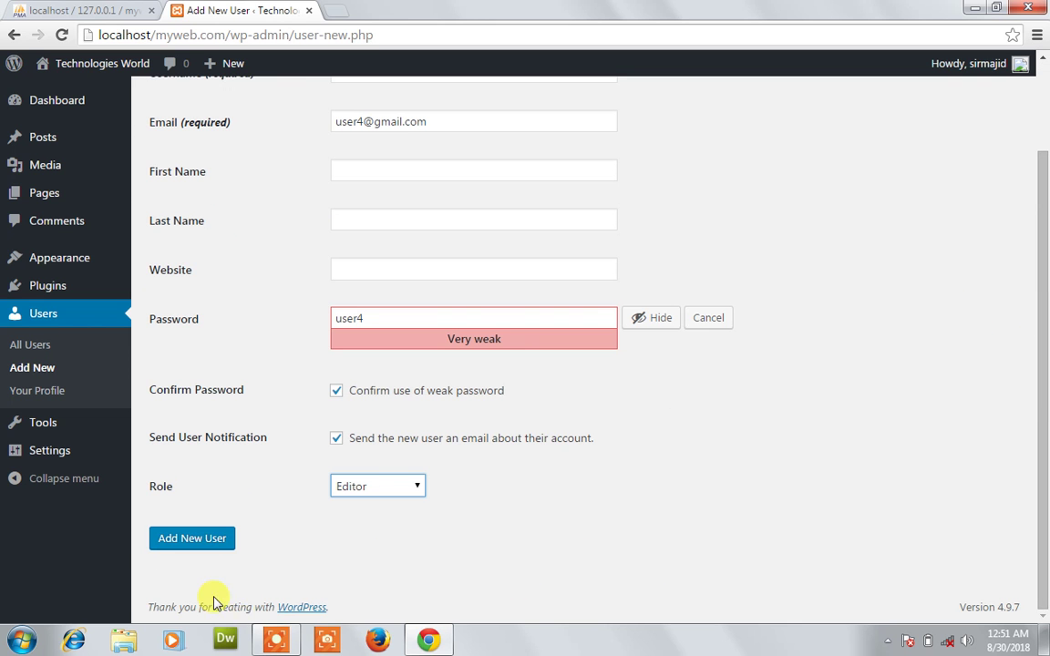
pyautogui.click(222, 539)
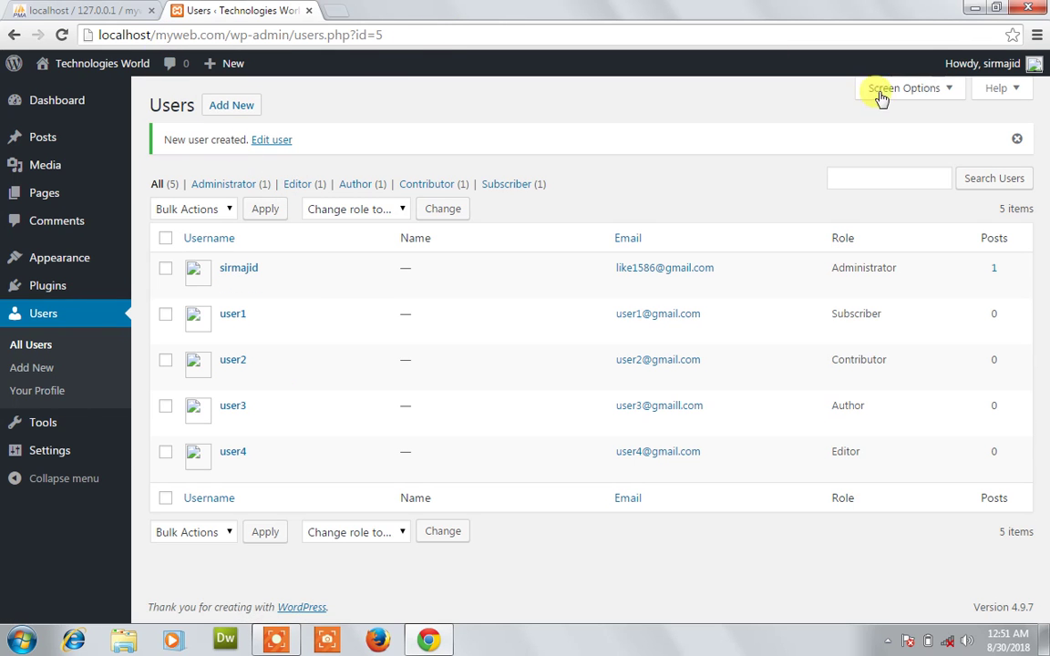
# Log out of the administrator account and close the WordPress login tab.
pyautogui.moveTo(1002, 73)
pyautogui.click(939, 148)
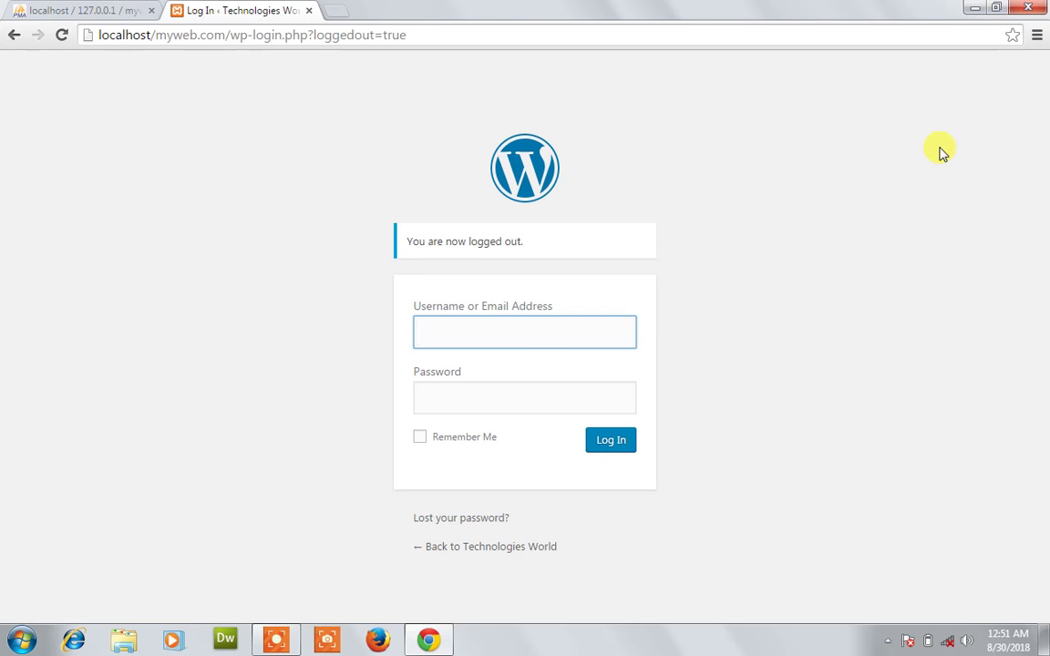
pyautogui.click(311, 11)
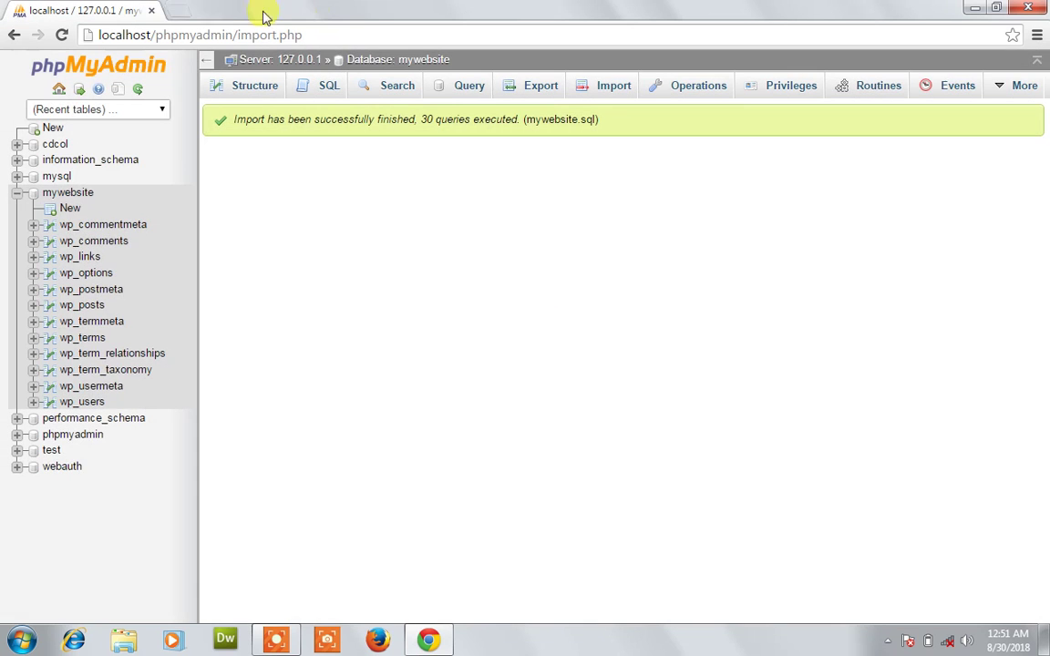
# In a new tab, load the site's front page at localhost/myweb.com.
pyautogui.click(180, 16)
pyautogui.write('localhos')
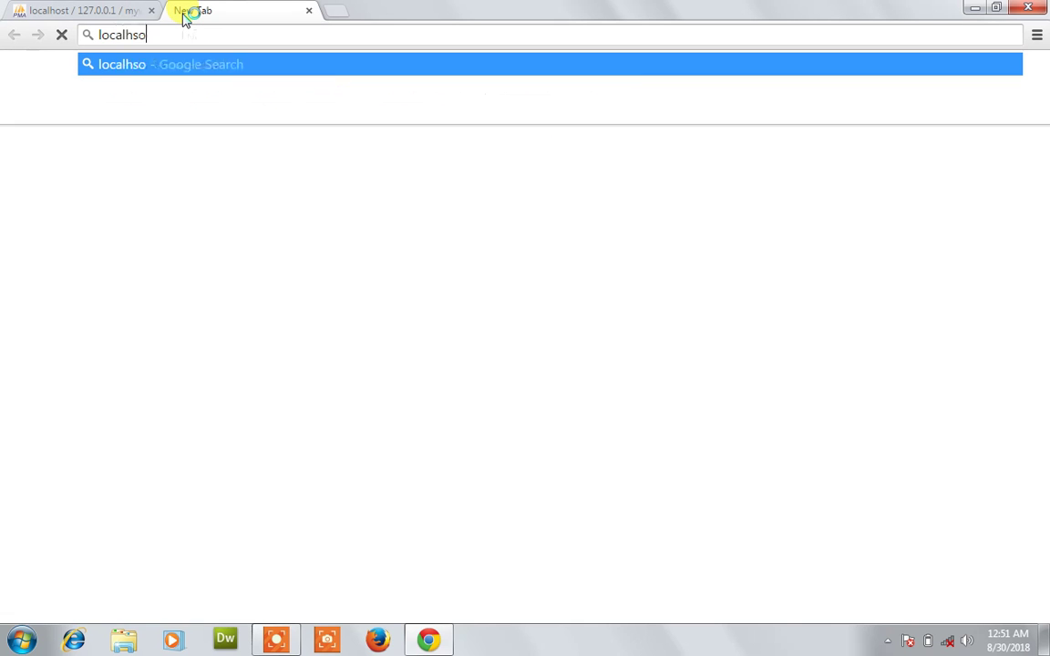
pyautogui.press('BackSpace')
pyautogui.press('BackSpace')
pyautogui.press('BackSpace')
pyautogui.press('BackSpace')
pyautogui.write('lhost')
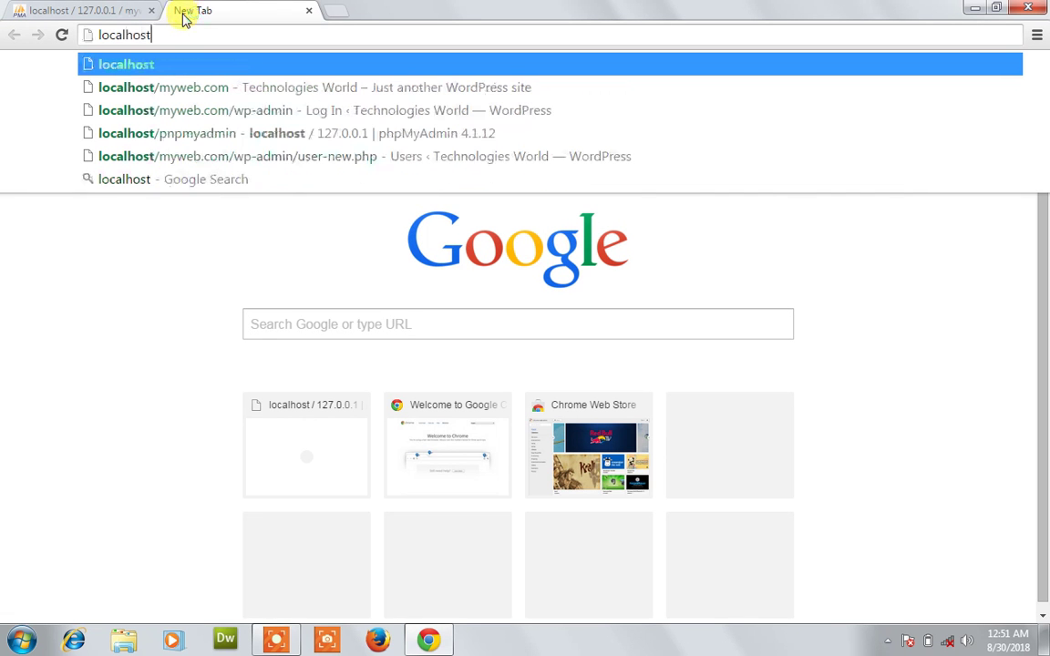
pyautogui.write('/')
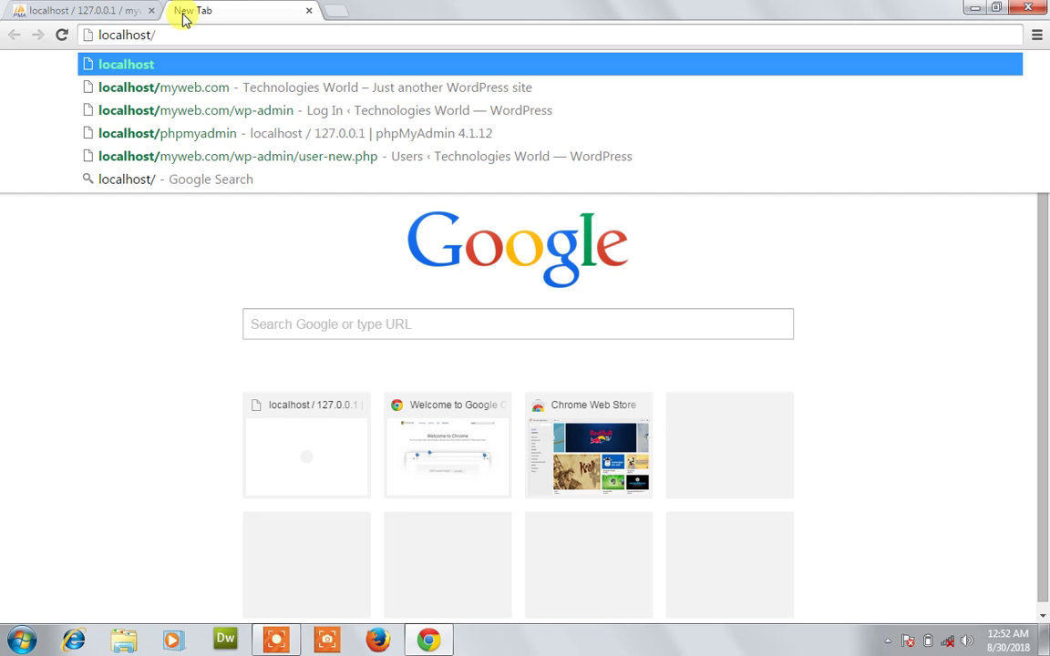
pyautogui.write('myweb.com')
pyautogui.press('Return')
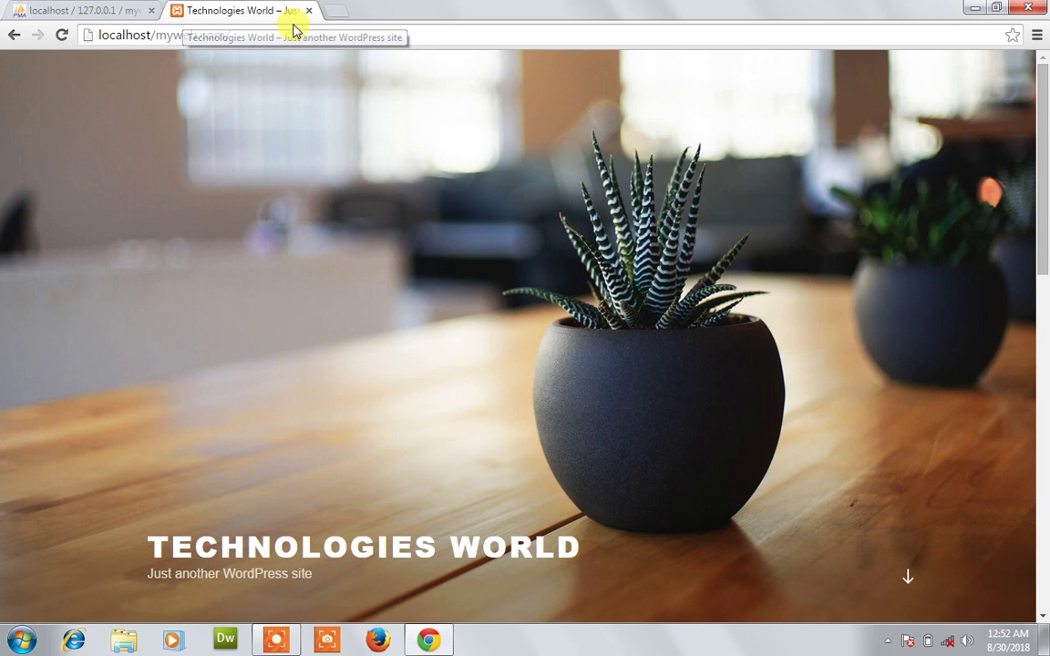
# Append the wp-admin path to the address, correcting typos, and load it.
pyautogui.click(278, 32)
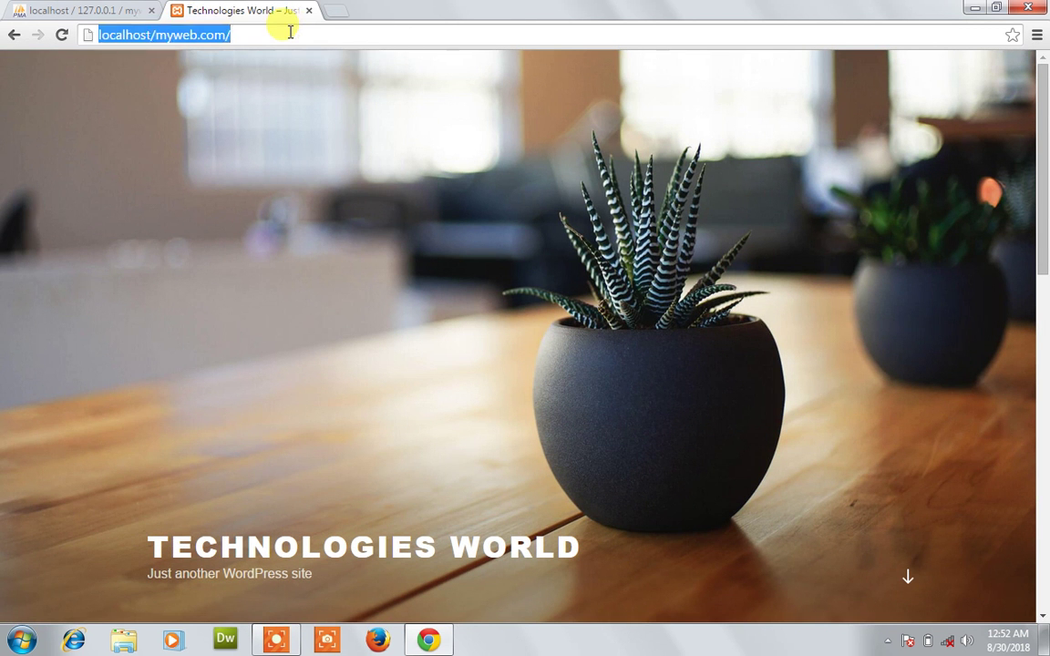
pyautogui.click(290, 32)
pyautogui.write('wp')
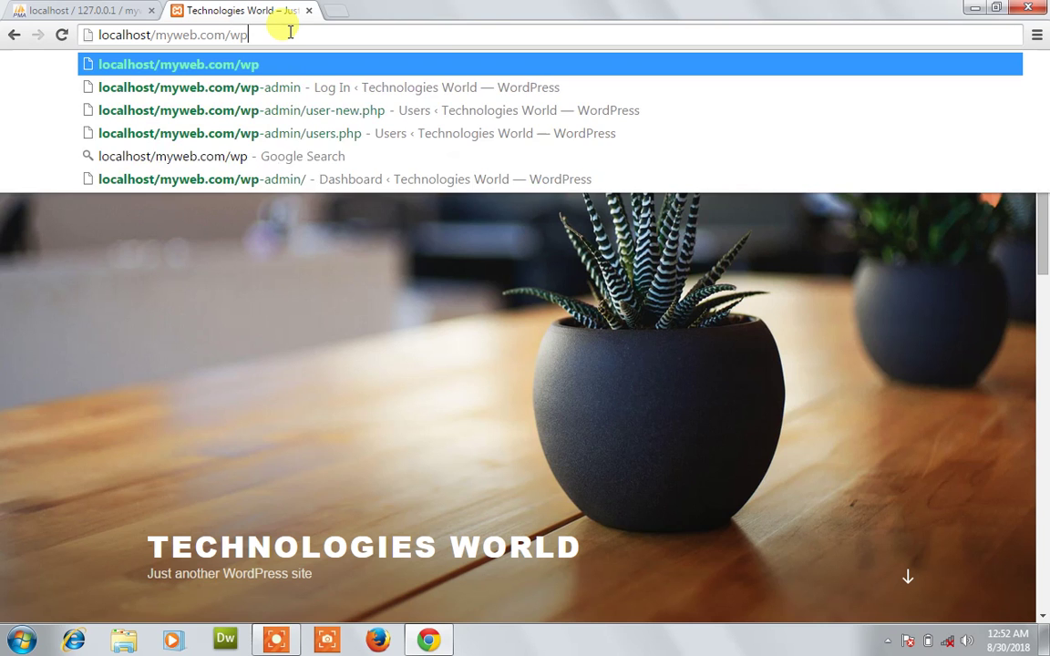
pyautogui.write('=-ad')
pyautogui.press('BackSpace')
pyautogui.press('BackSpace')
pyautogui.press('BackSpace')
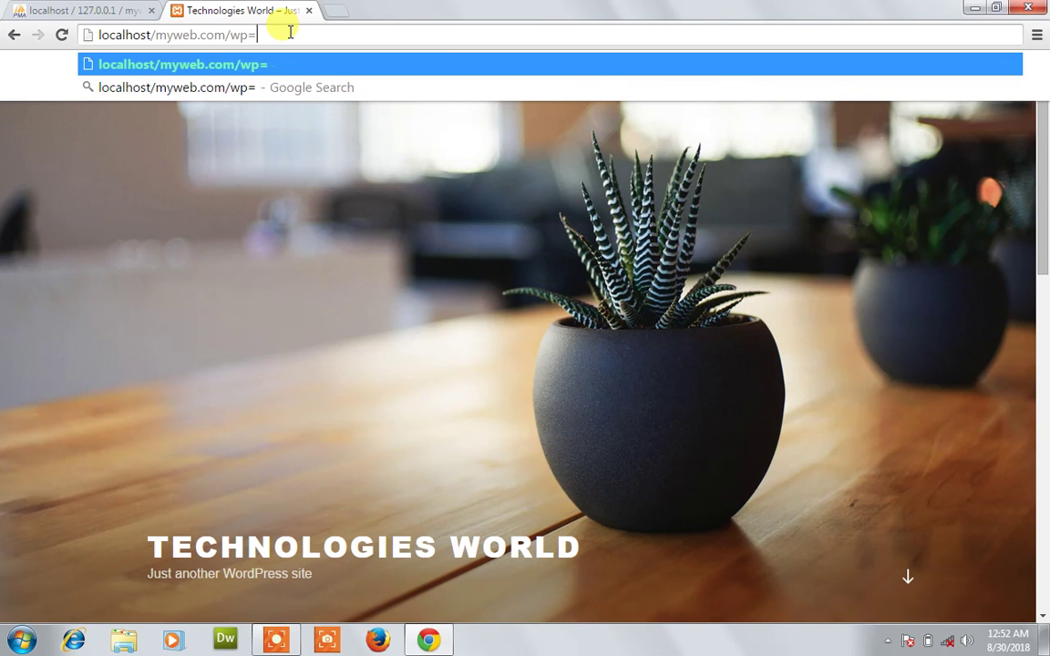
pyautogui.press('BackSpace')
pyautogui.write('-a')
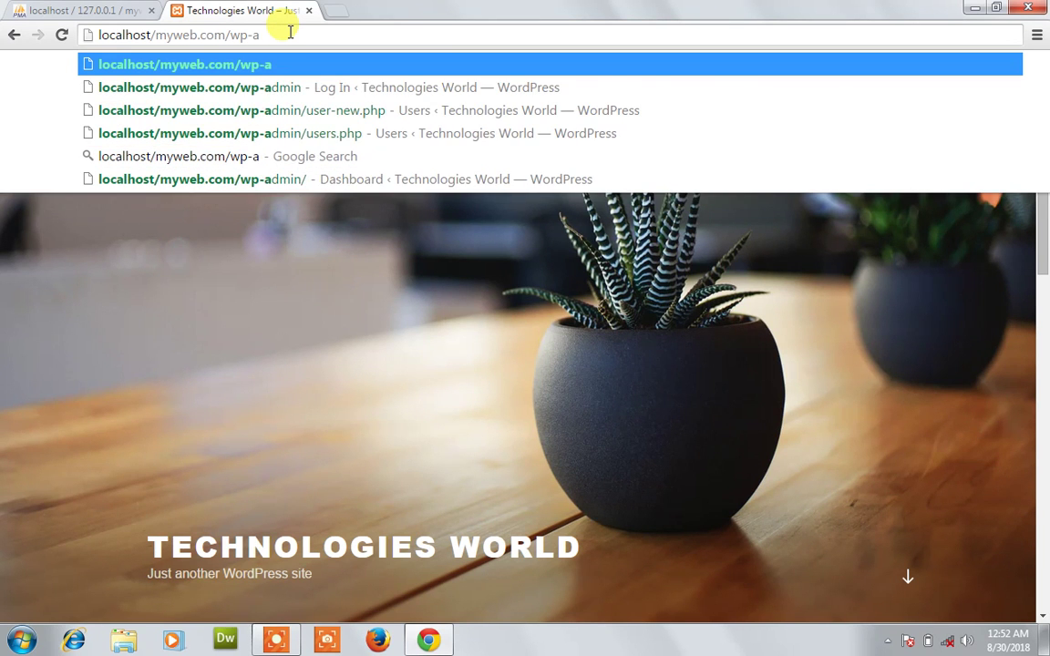
pyautogui.write('min')
pyautogui.press('Return')
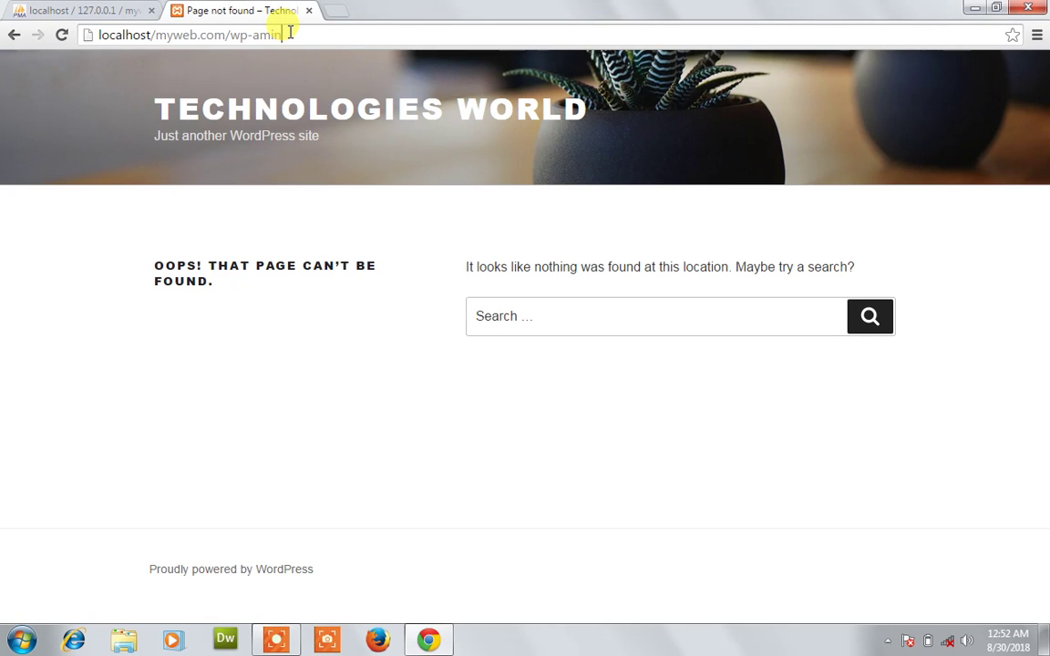
pyautogui.press('BackSpace')
pyautogui.press('BackSpace')
pyautogui.press('BackSpace')
pyautogui.write('dmin')
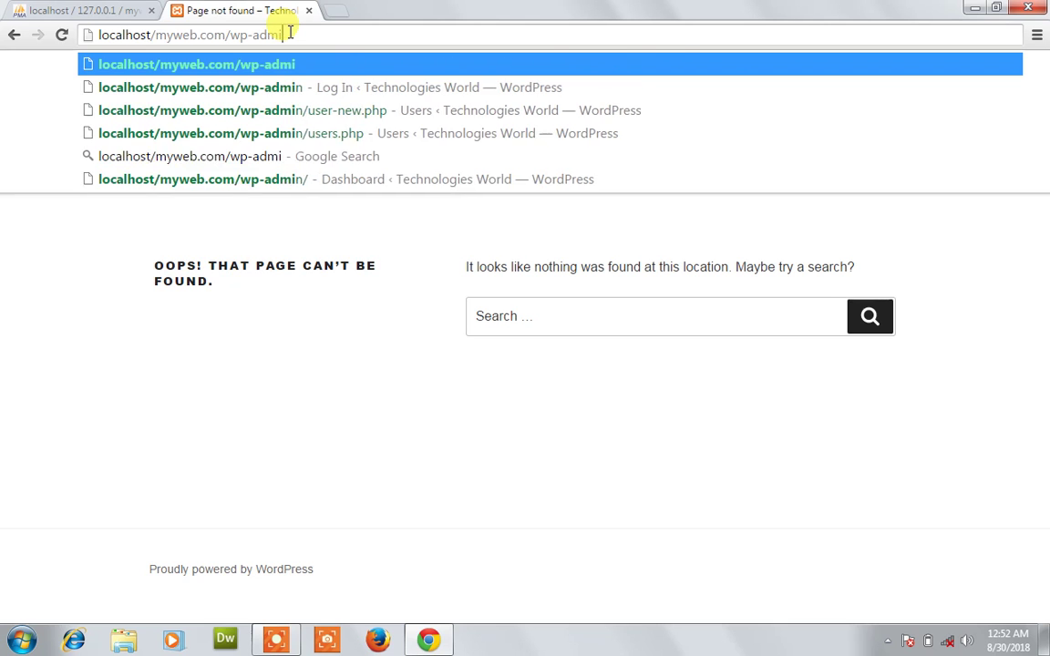
pyautogui.press('Return')
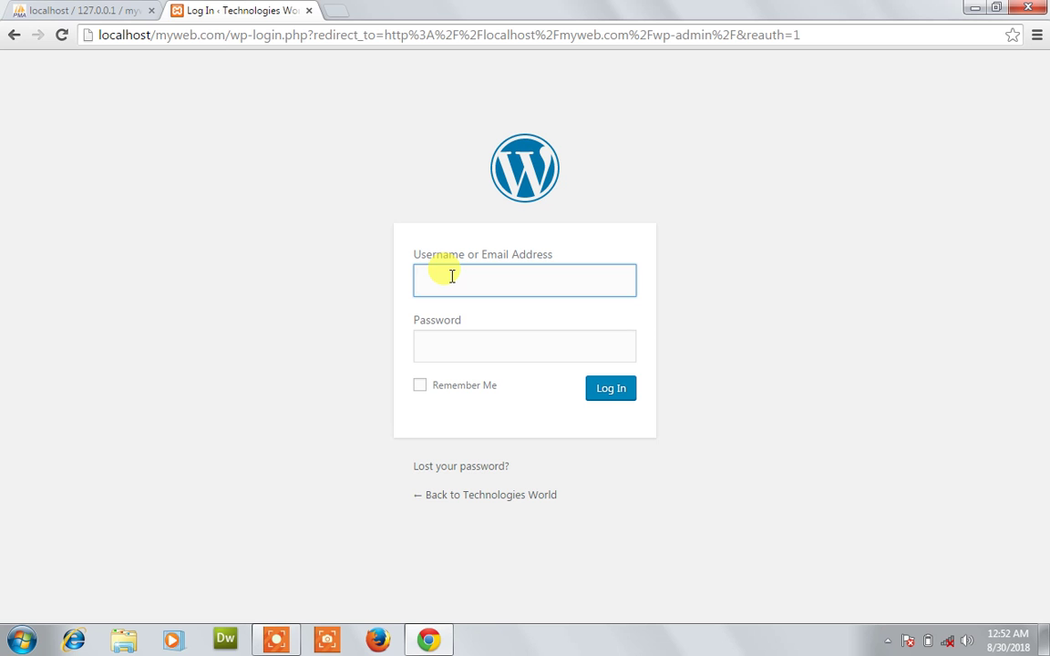
# Sign in with the administrator username and password.
pyautogui.write('sirmajid')
pyautogui.press('Tab')
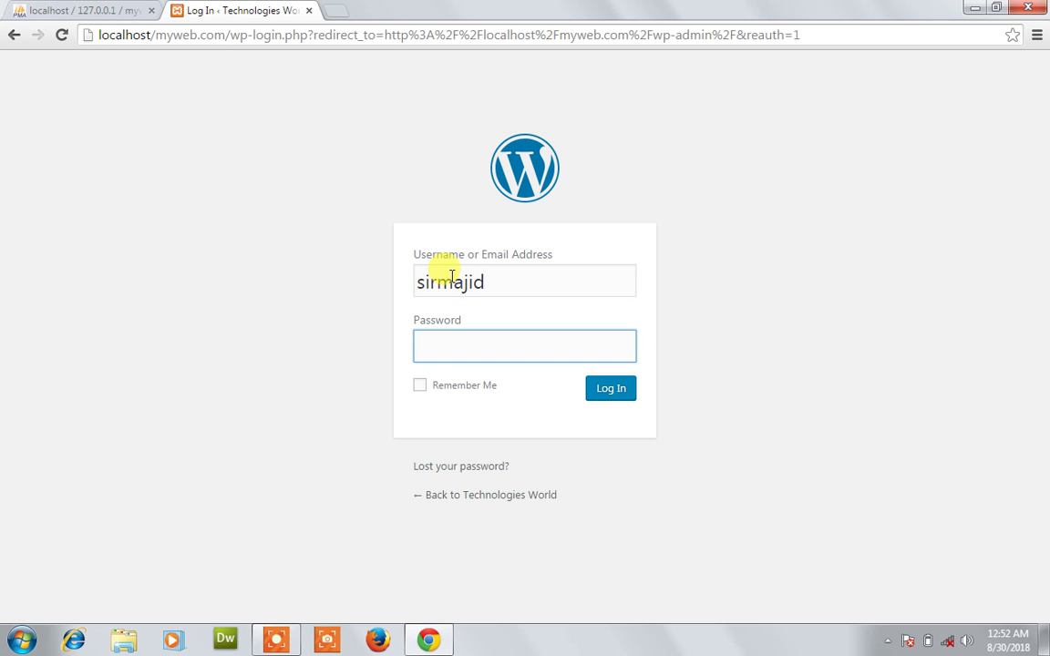
pyautogui.write('********')
pyautogui.press('Return')
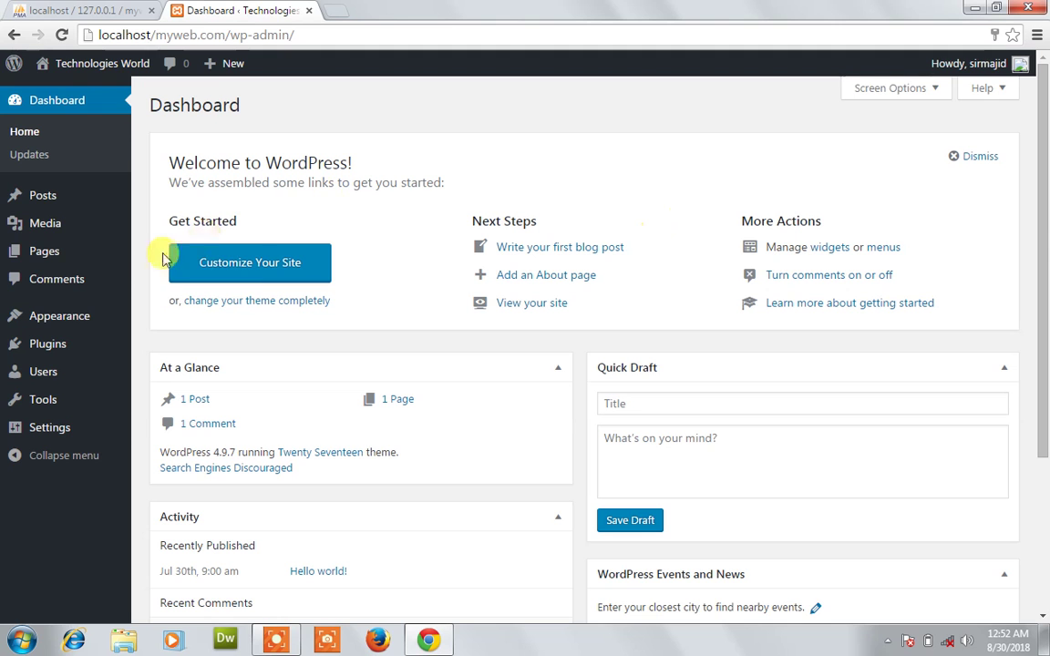
# Look over the admin Dashboard's sidebar menus, then log out to the login page.
pyautogui.moveTo(41, 204)
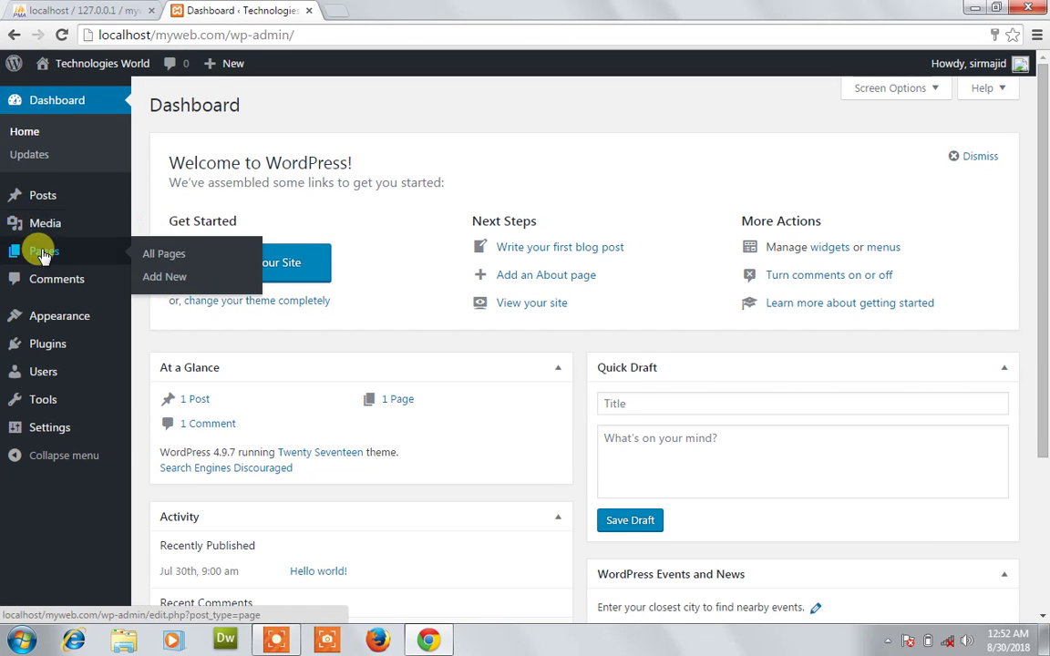
pyautogui.moveTo(50, 336)
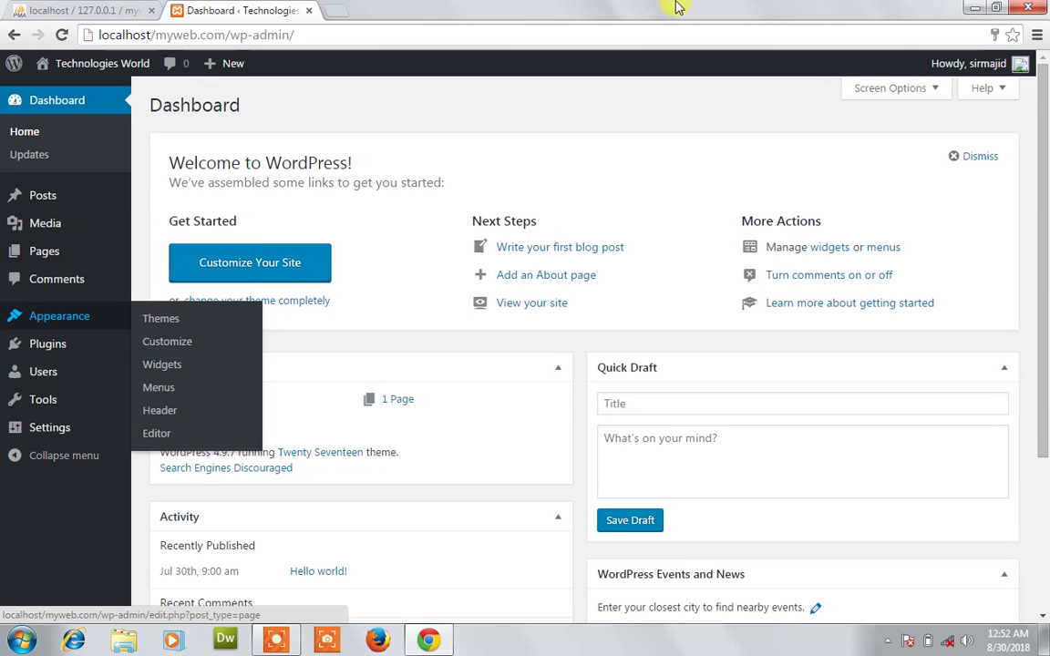
pyautogui.moveTo(1007, 80)
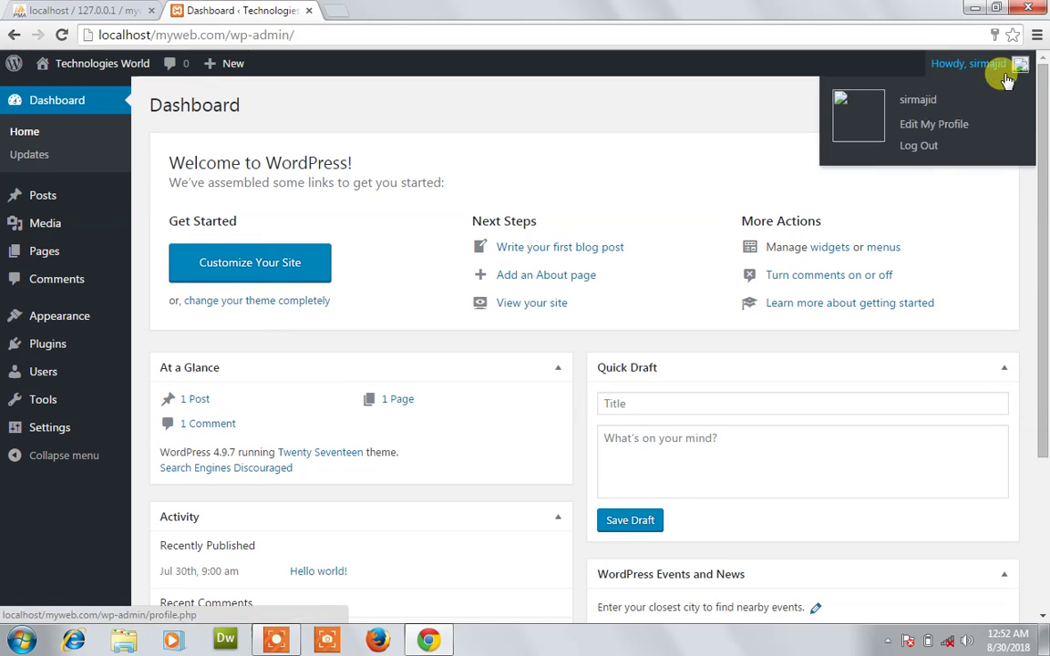
pyautogui.click(930, 151)
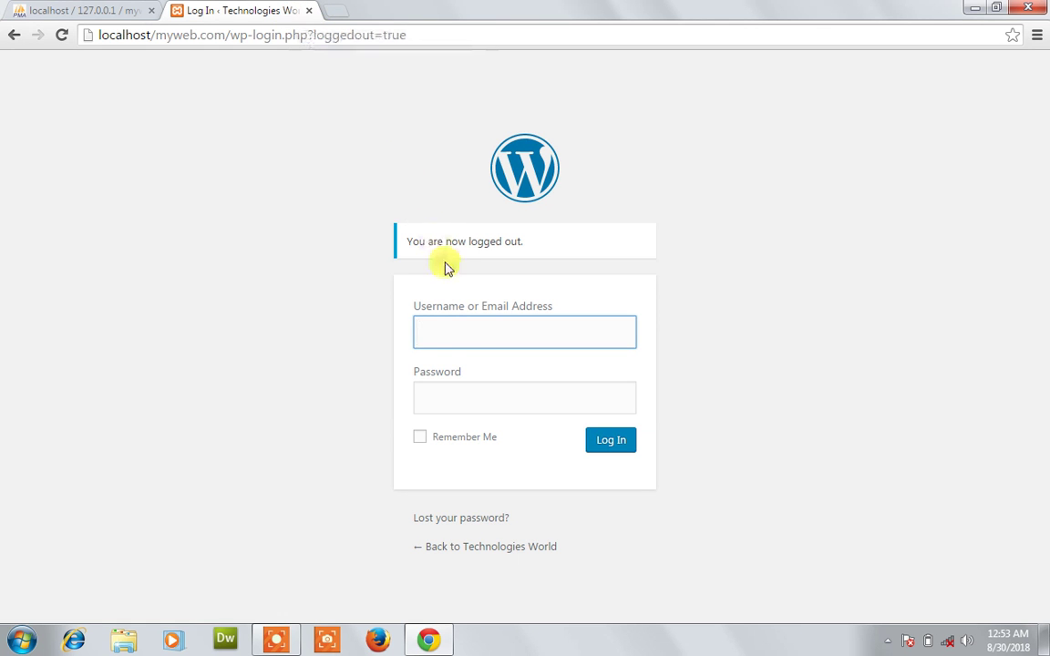
# Log in as user1 with its password, landing on the Profile page.
pyautogui.click(472, 334)
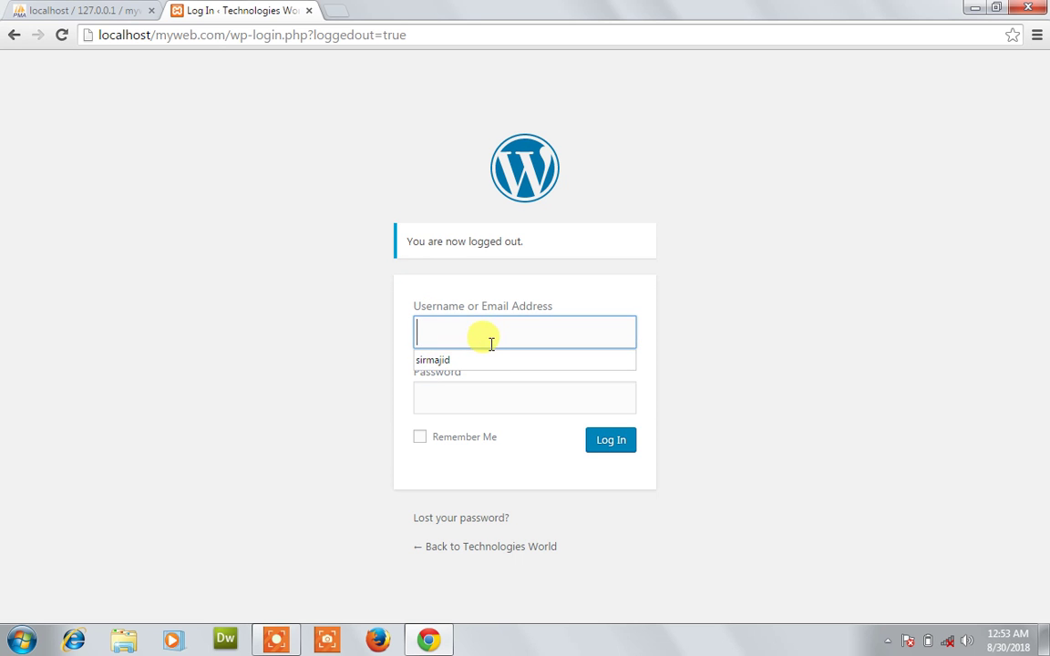
pyautogui.write('user1')
pyautogui.click(480, 387)
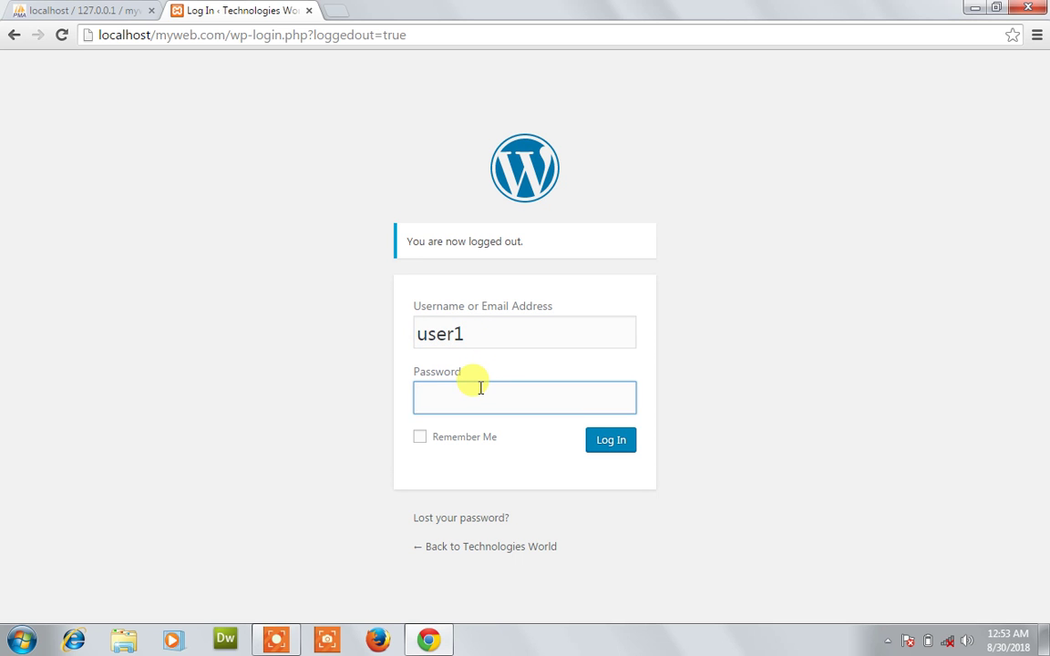
pyautogui.click(607, 447)
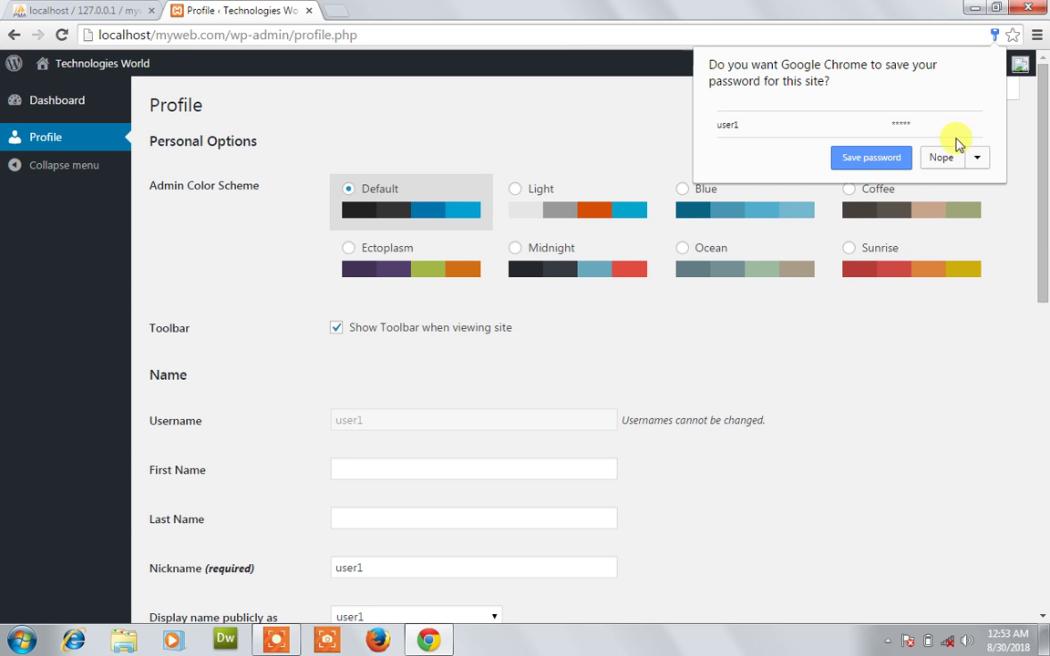
# Decline Chrome's save-password offer, browse user1's Dashboard, and return to Profile.
pyautogui.click(942, 157)
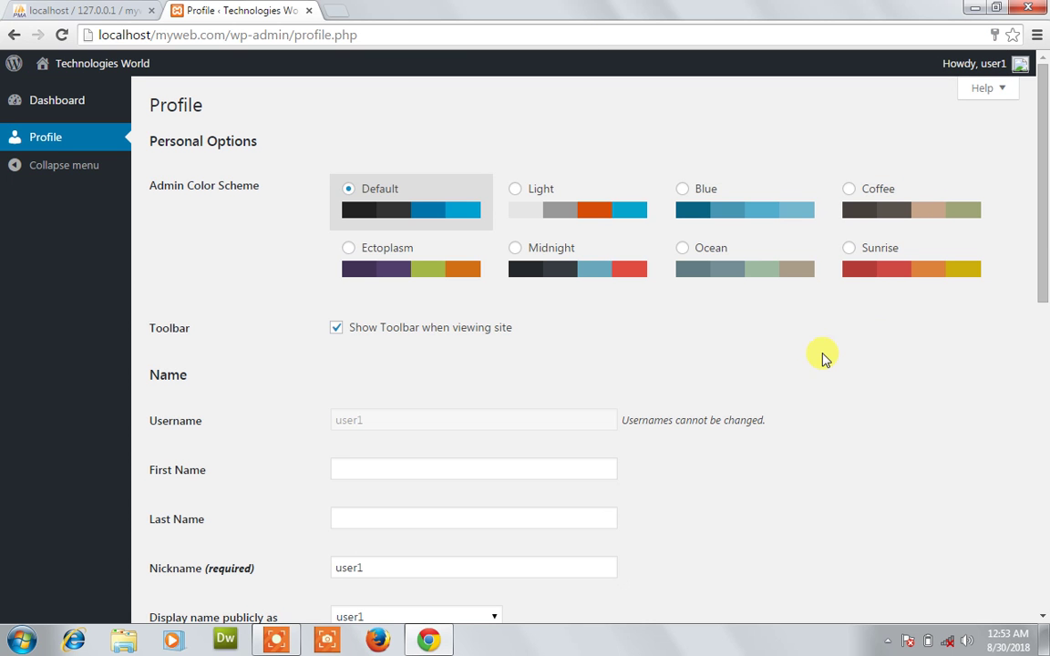
pyautogui.moveTo(1042, 241); pyautogui.dragTo(1038, 288)
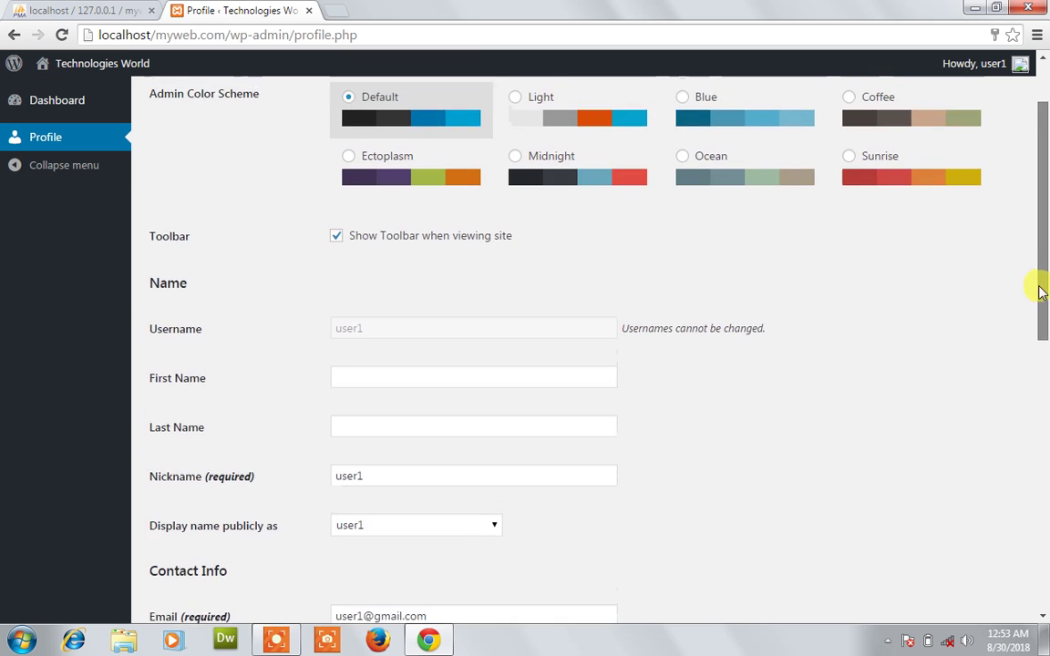
pyautogui.moveTo(1042, 238); pyautogui.dragTo(1033, 169)
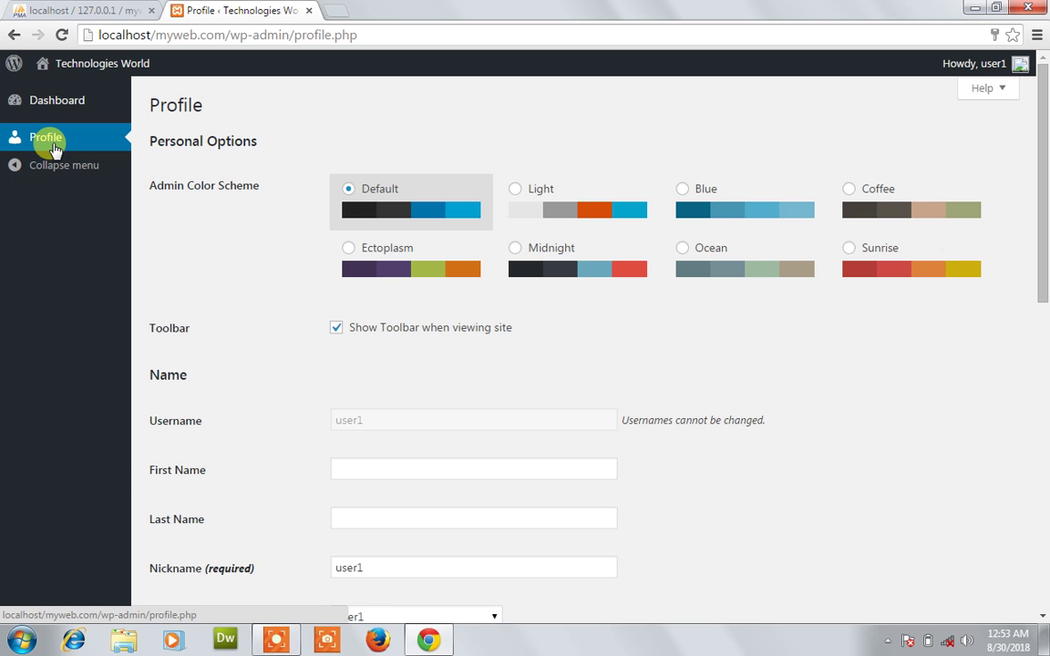
pyautogui.click(58, 104)
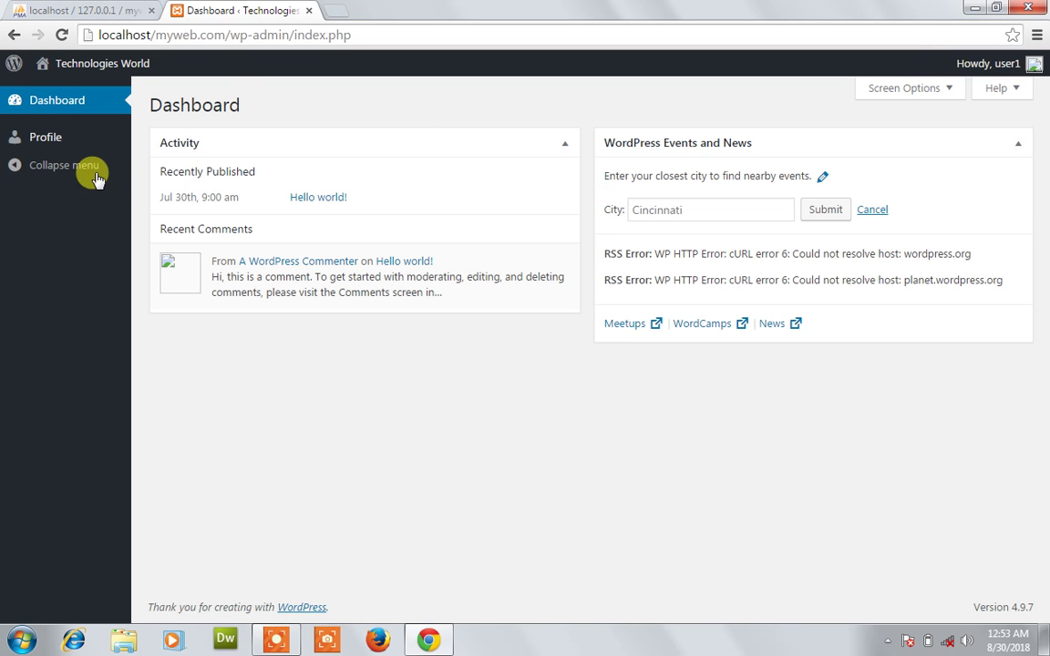
pyautogui.click(59, 141)
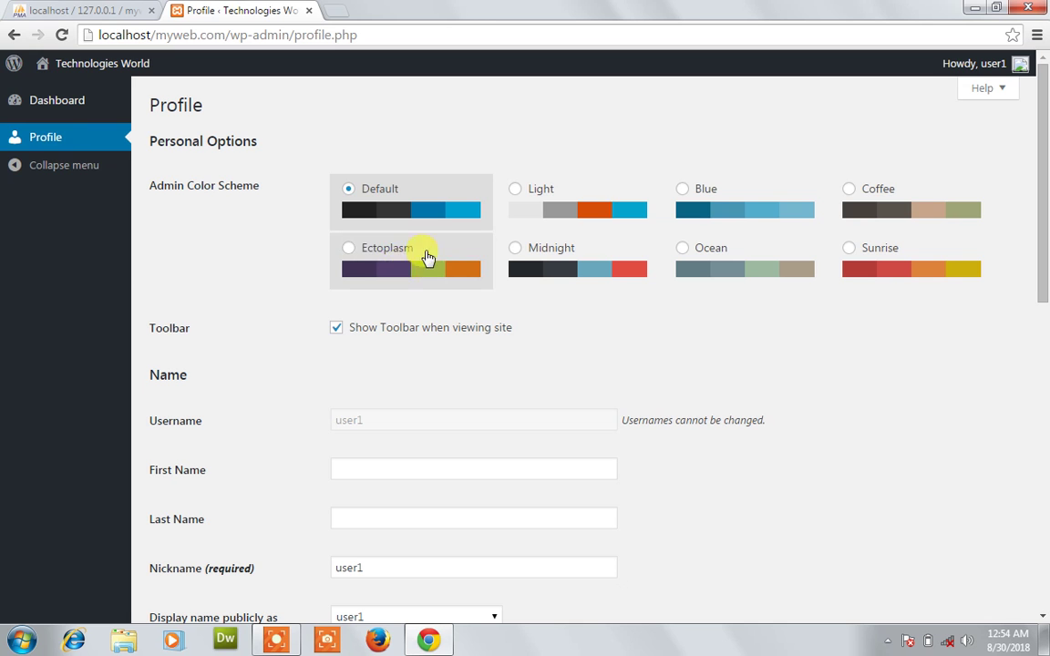
pyautogui.click(574, 194)
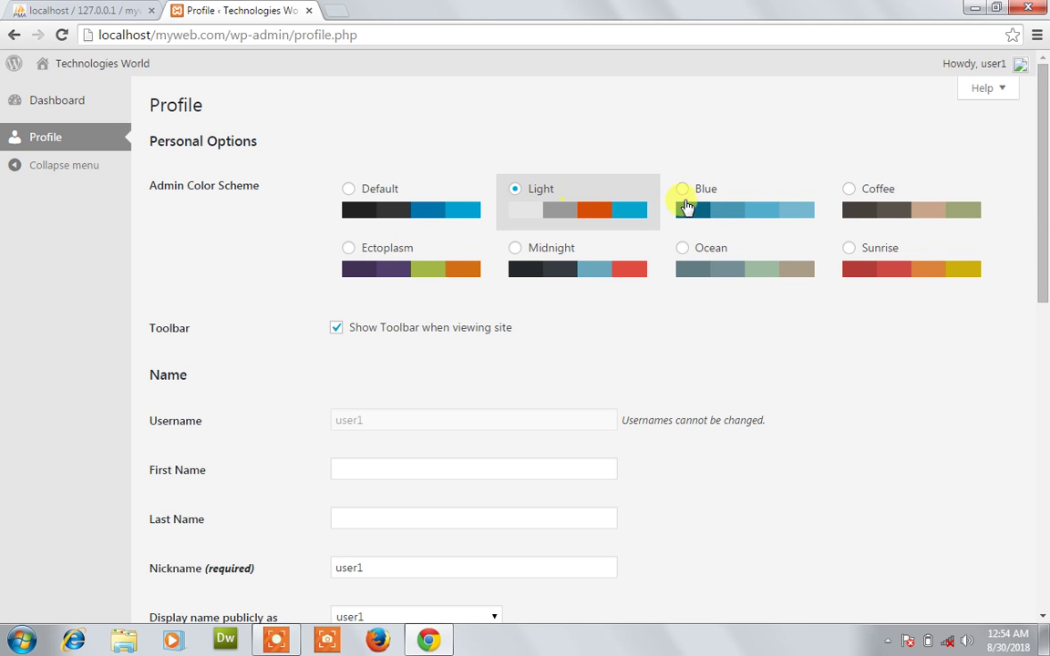
pyautogui.click(687, 200)
pyautogui.click(850, 232)
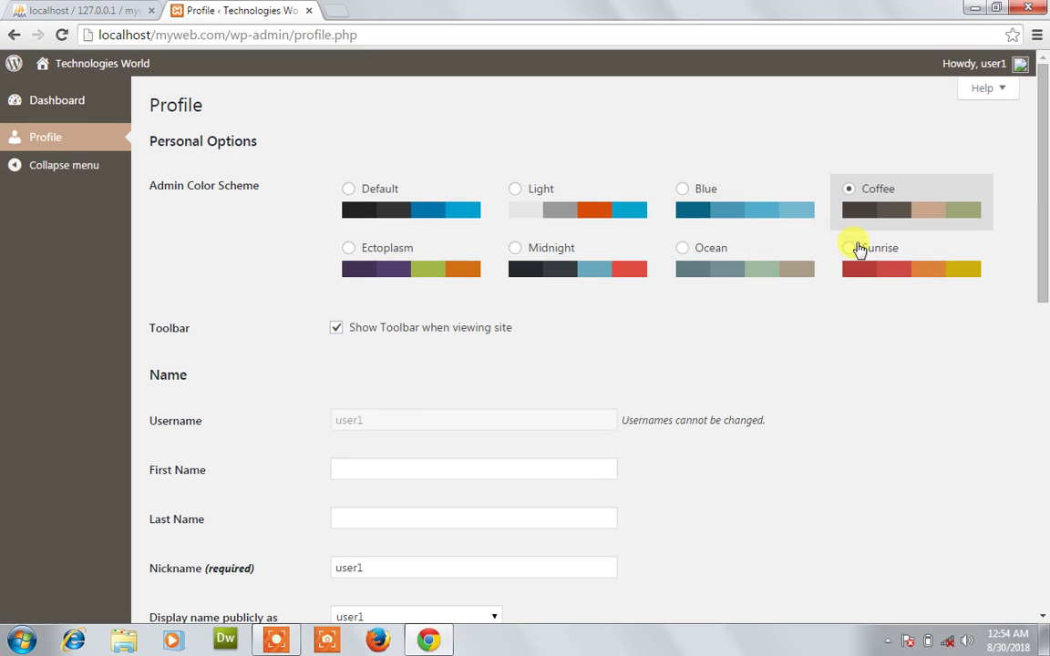
pyautogui.click(860, 243)
pyautogui.click(746, 250)
pyautogui.click(523, 255)
pyautogui.click(403, 265)
pyautogui.click(447, 195)
pyautogui.scroll(-3, 1039, 275)
pyautogui.scroll(-4, 1039, 283)
pyautogui.scroll(1, 1038, 274)
pyautogui.scroll(-3, 1037, 333)
pyautogui.moveTo(1036, 334); pyautogui.dragTo(1035, 118)
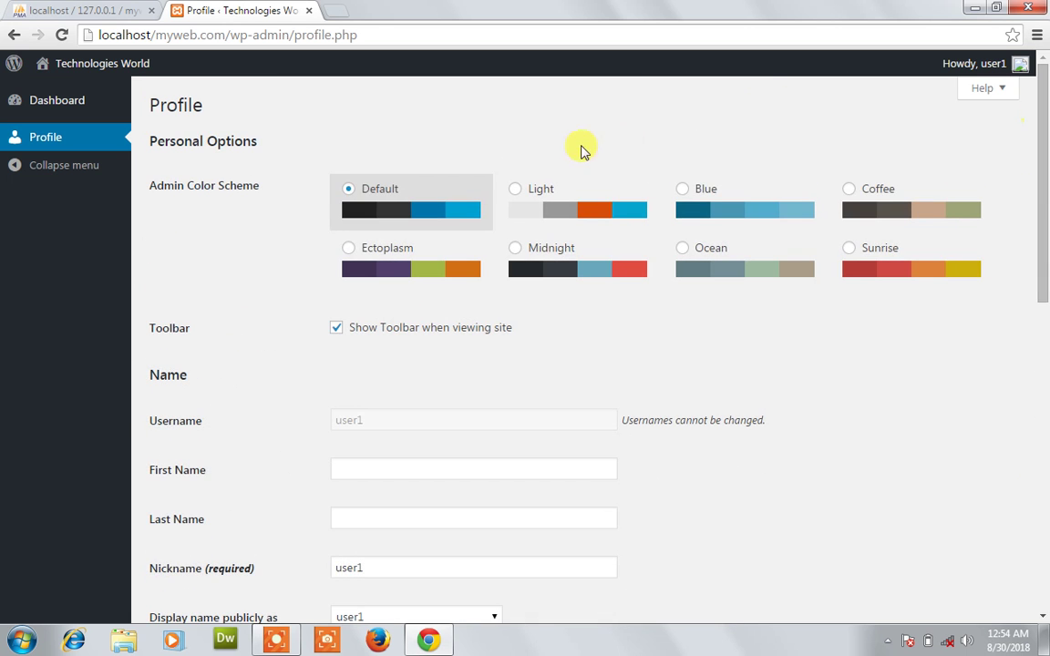
# Log user1 out from the localhost site front page in a new tab.
pyautogui.click(330, 12)
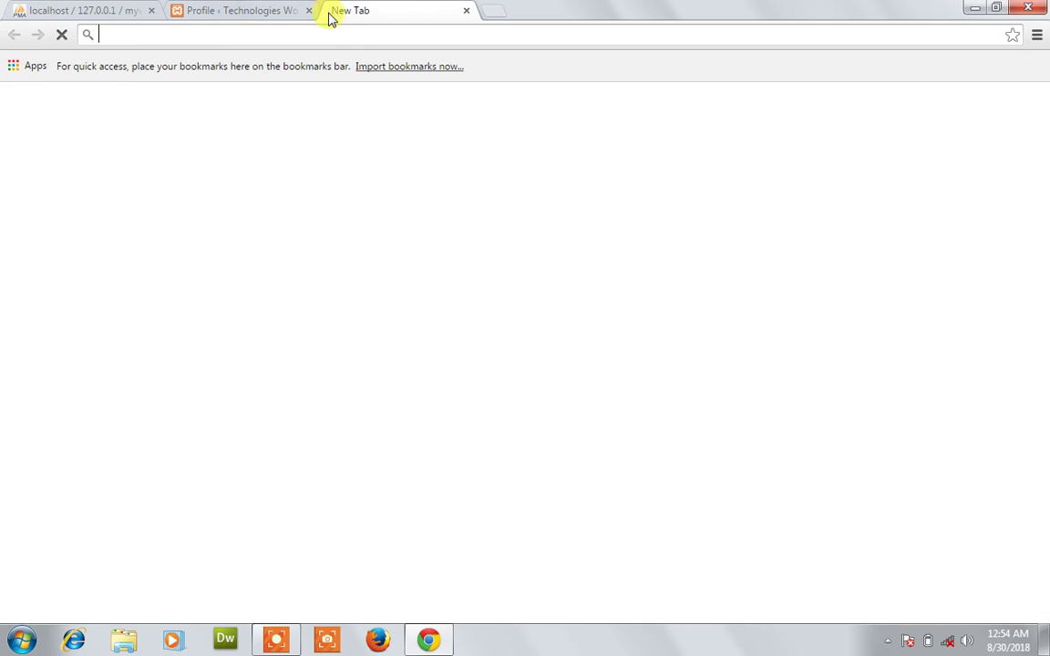
pyautogui.click(274, 12)
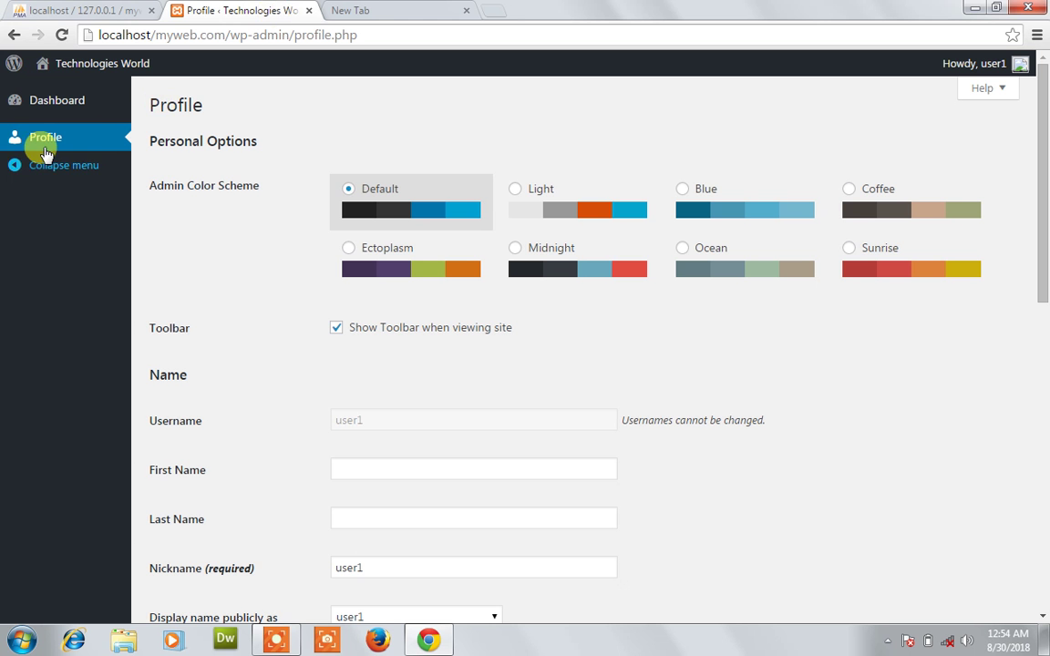
pyautogui.click(368, 9)
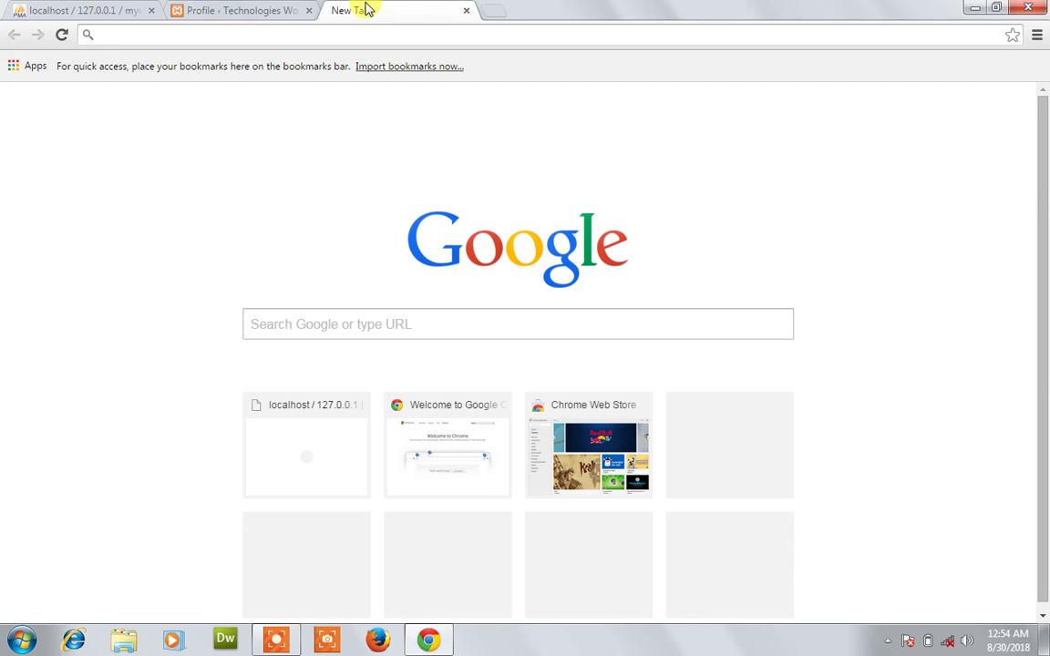
pyautogui.write('localhost/myweb.com')
pyautogui.press('Return')
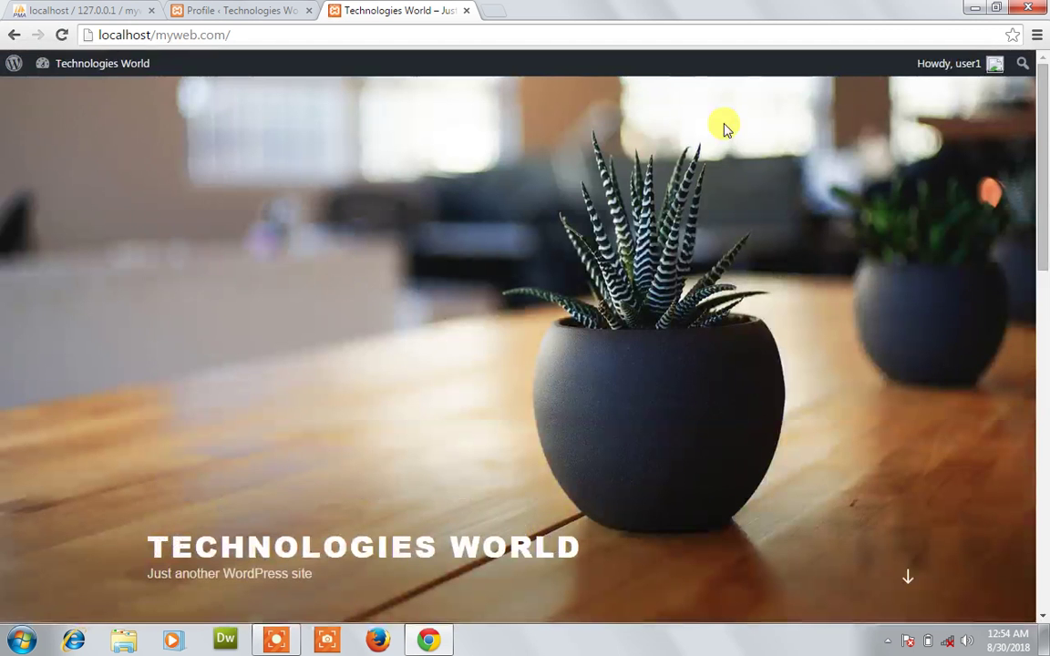
pyautogui.moveTo(939, 69)
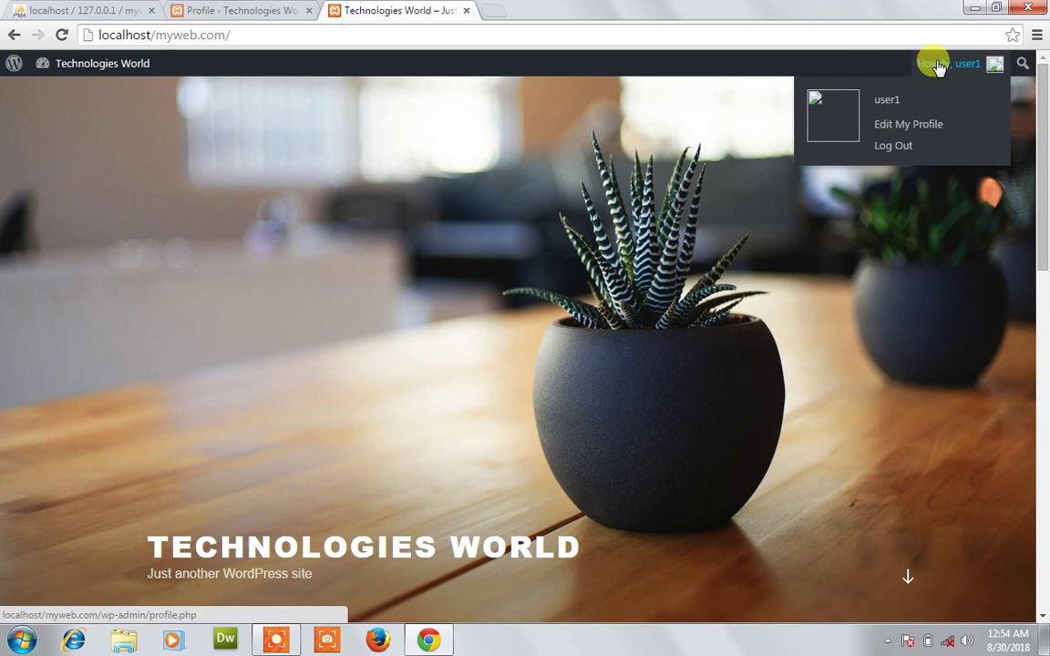
pyautogui.click(892, 146)
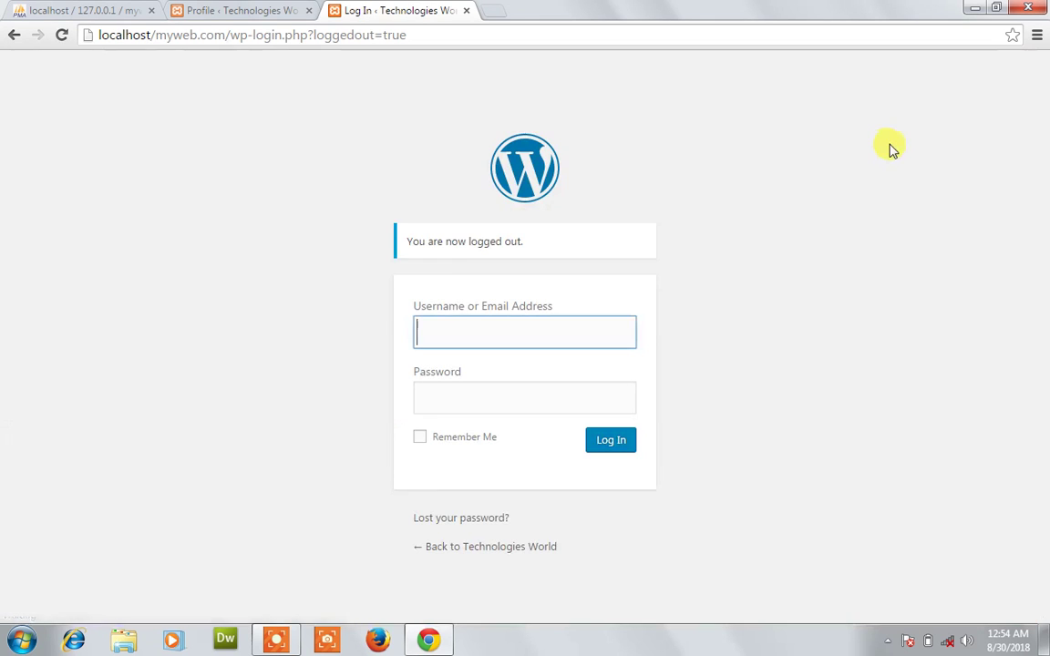
# On the login tab, replace user2 with the administrator username and sign in.
pyautogui.click(288, 16)
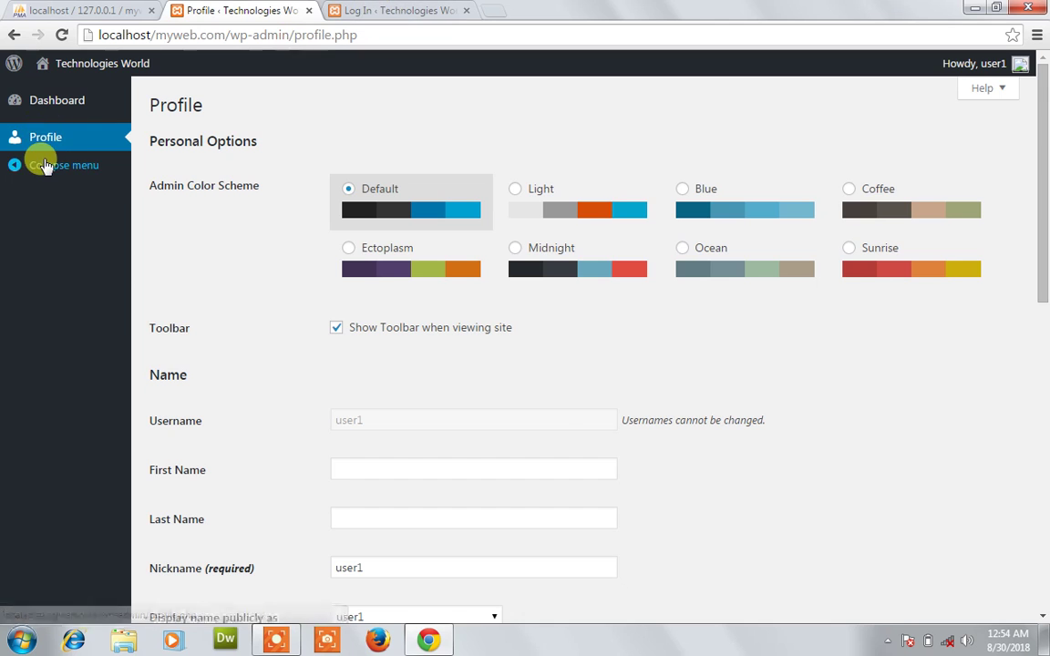
pyautogui.click(401, 9)
pyautogui.write('user2')
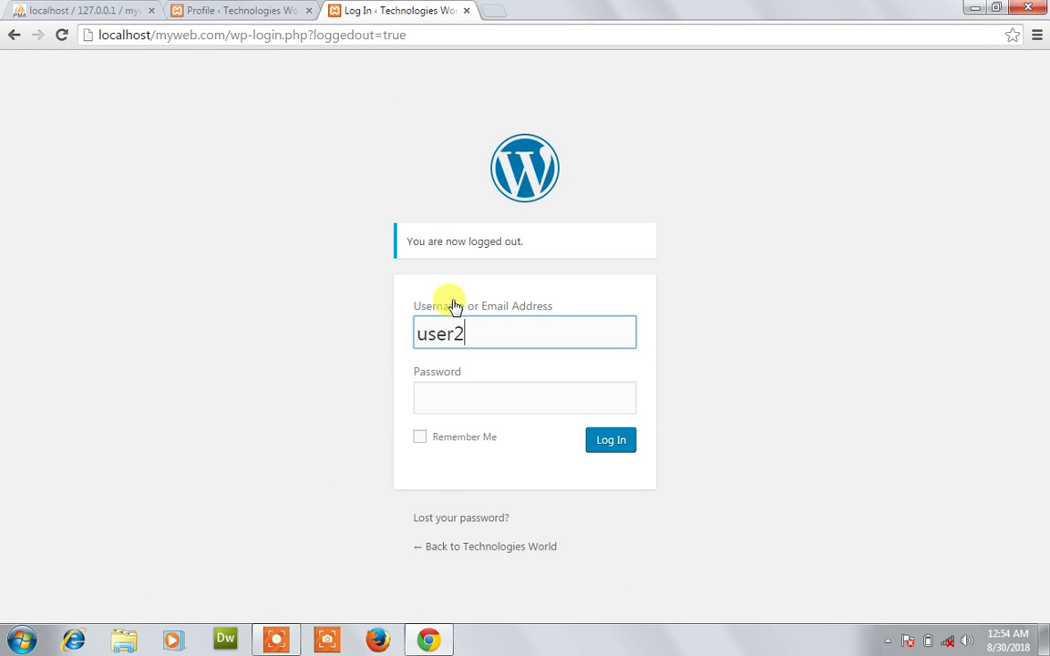
pyautogui.click(466, 398)
pyautogui.doubleClick(473, 330)
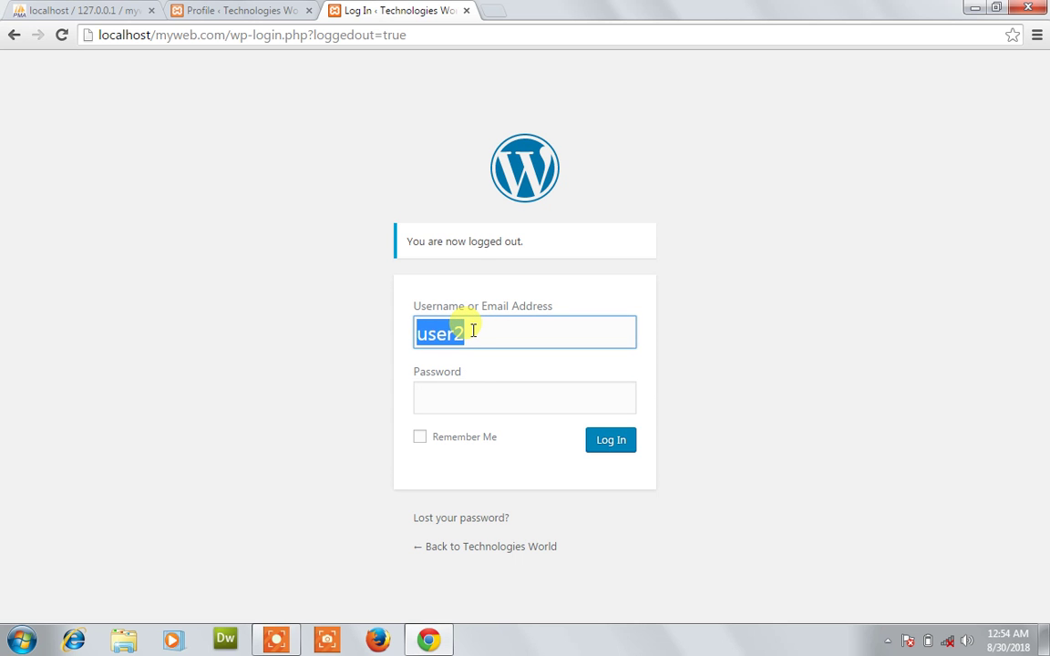
pyautogui.write('sirmajid')
pyautogui.press('Tab')
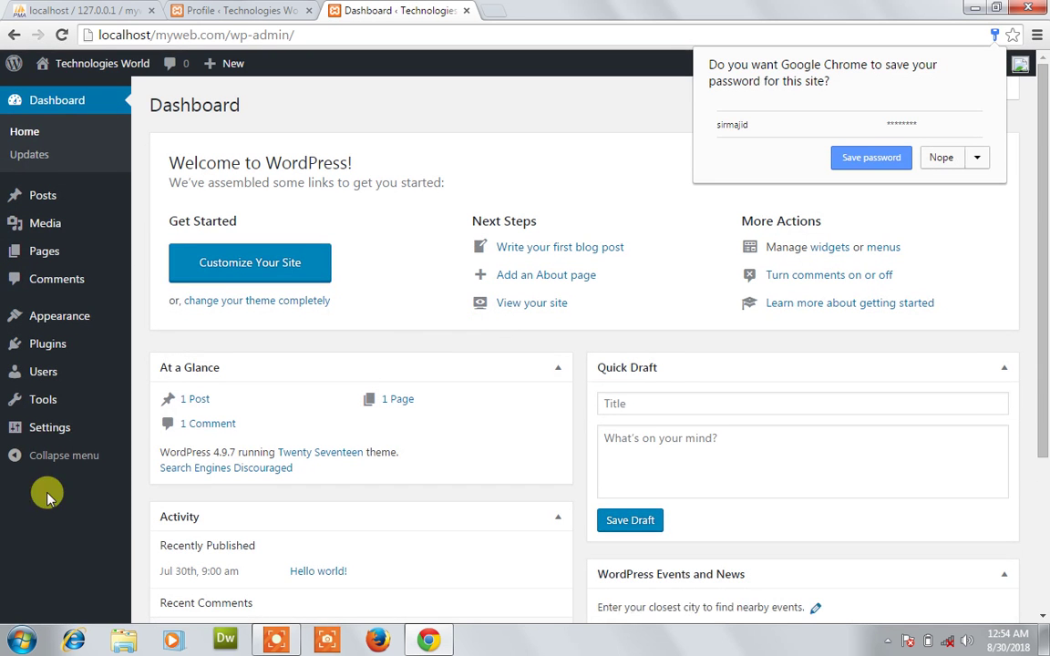
# Open Users > All Users to review every user and their role.
pyautogui.moveTo(55, 425)
pyautogui.moveTo(43, 372)
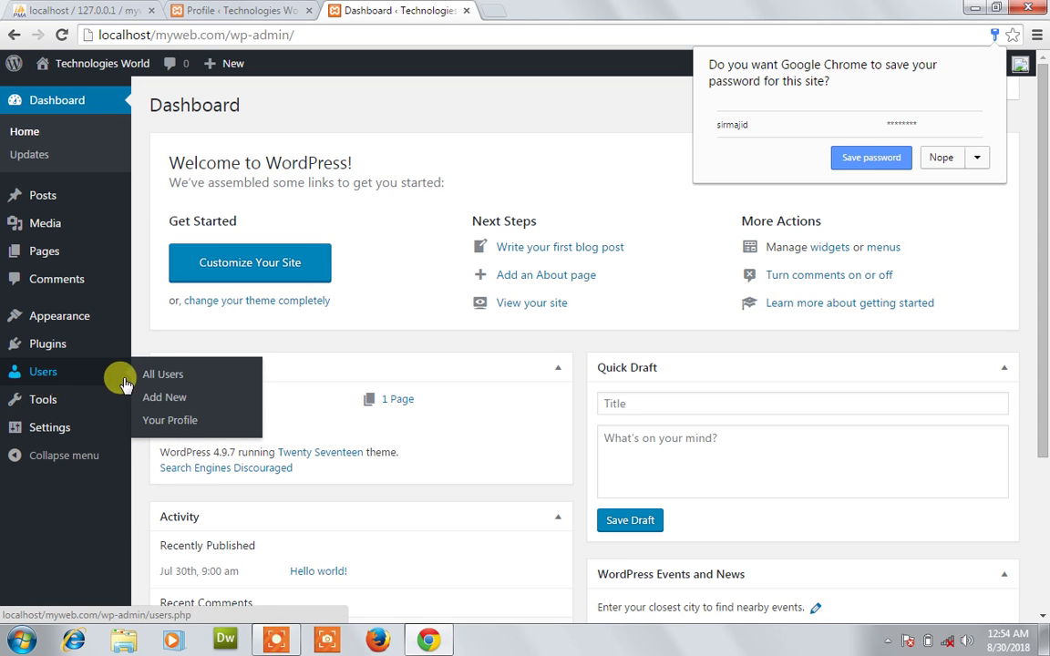
pyautogui.click(163, 376)
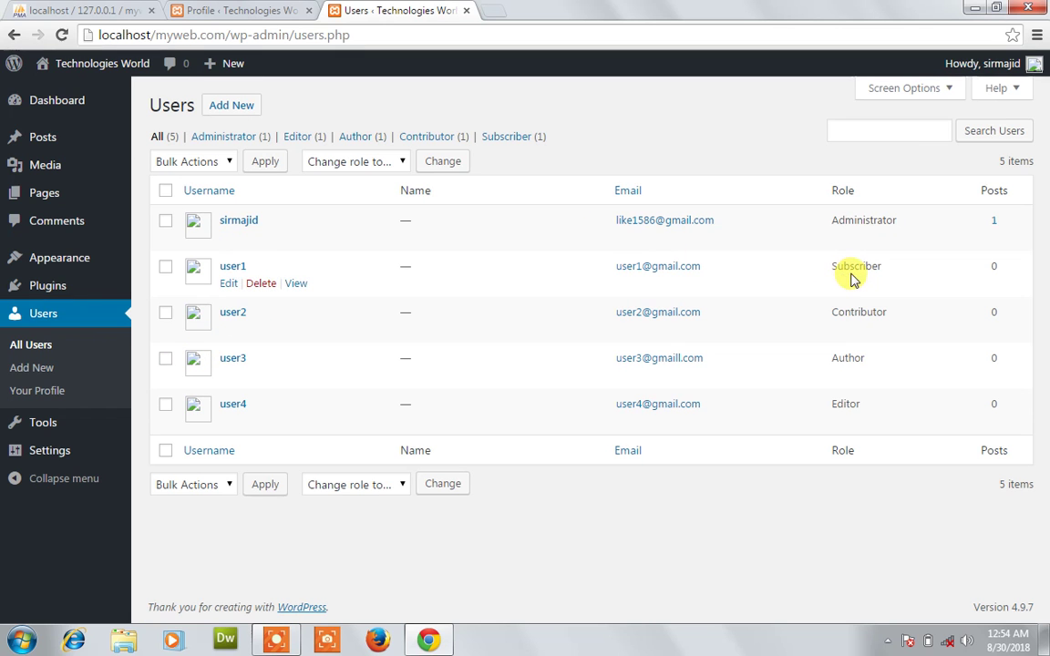
pyautogui.click(270, 10)
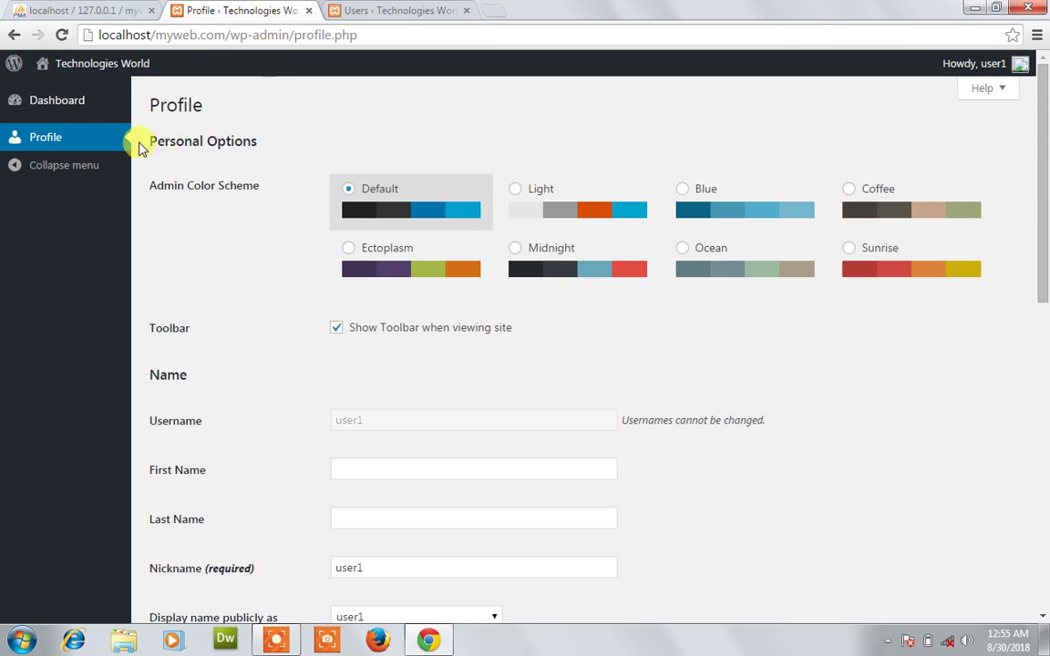
pyautogui.click(397, 9)
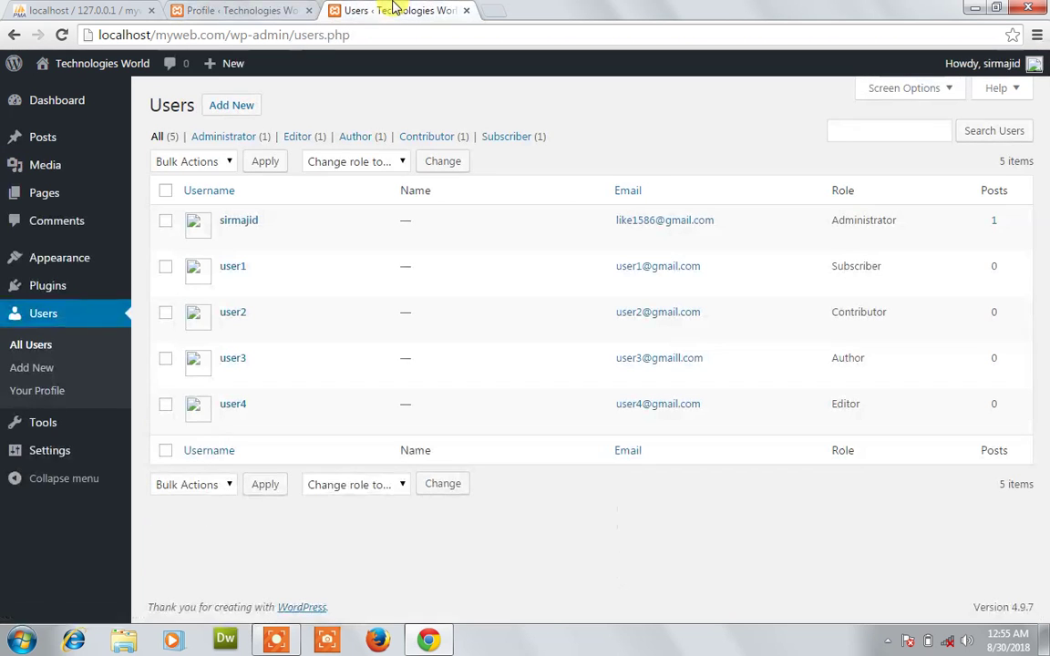
# Load the site's localhost front page in a fresh browser tab.
pyautogui.click(492, 9)
pyautogui.write('loc')
pyautogui.press('Return')
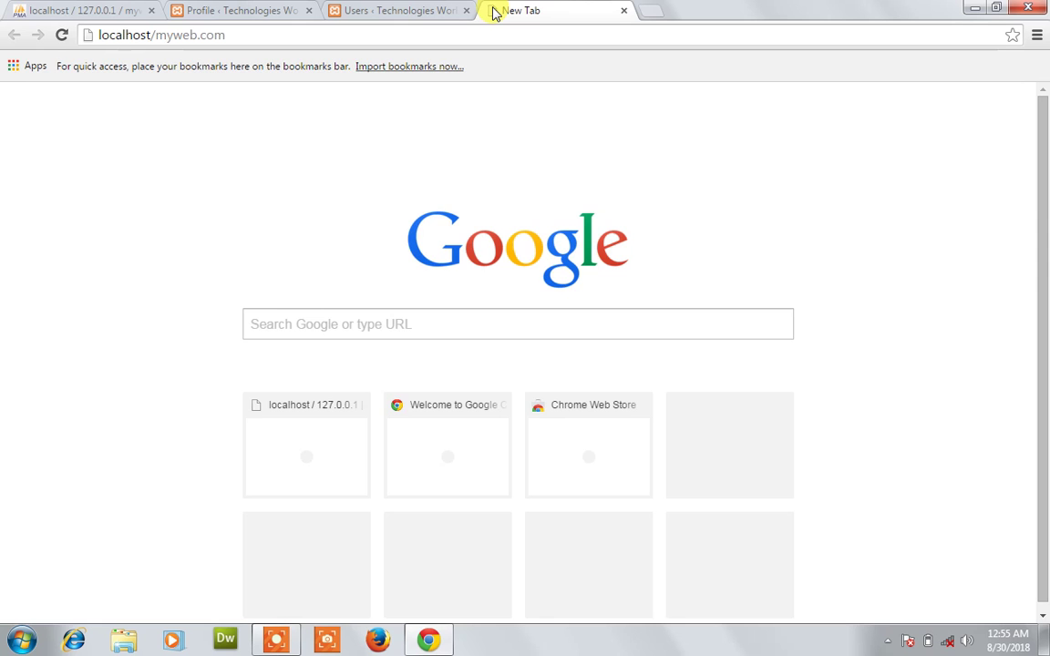
pyautogui.press('Return')
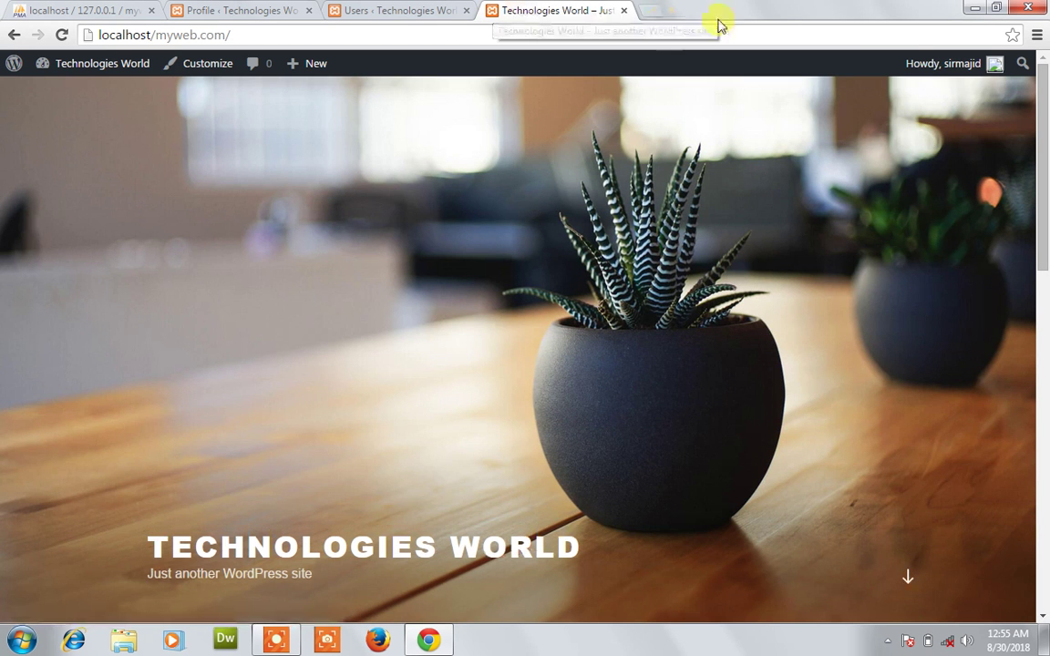
# Log out the administrator and sign in as Contributor user2, then view its Dashboard.
pyautogui.moveTo(928, 62)
pyautogui.click(893, 148)
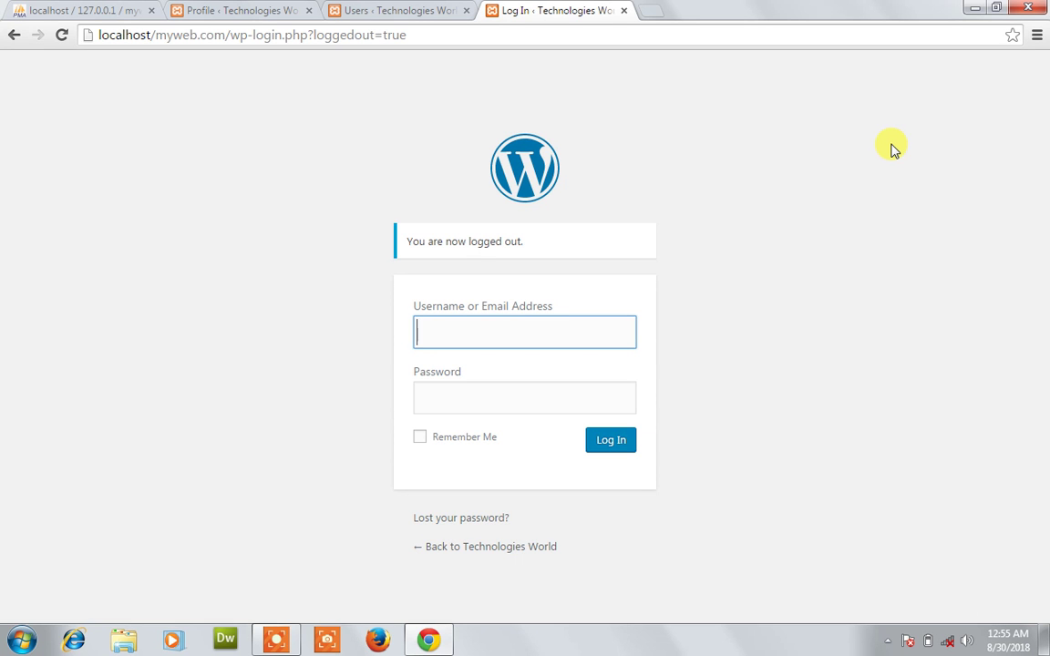
pyautogui.write('user2`')
pyautogui.press('BackSpace')
pyautogui.press('Tab')
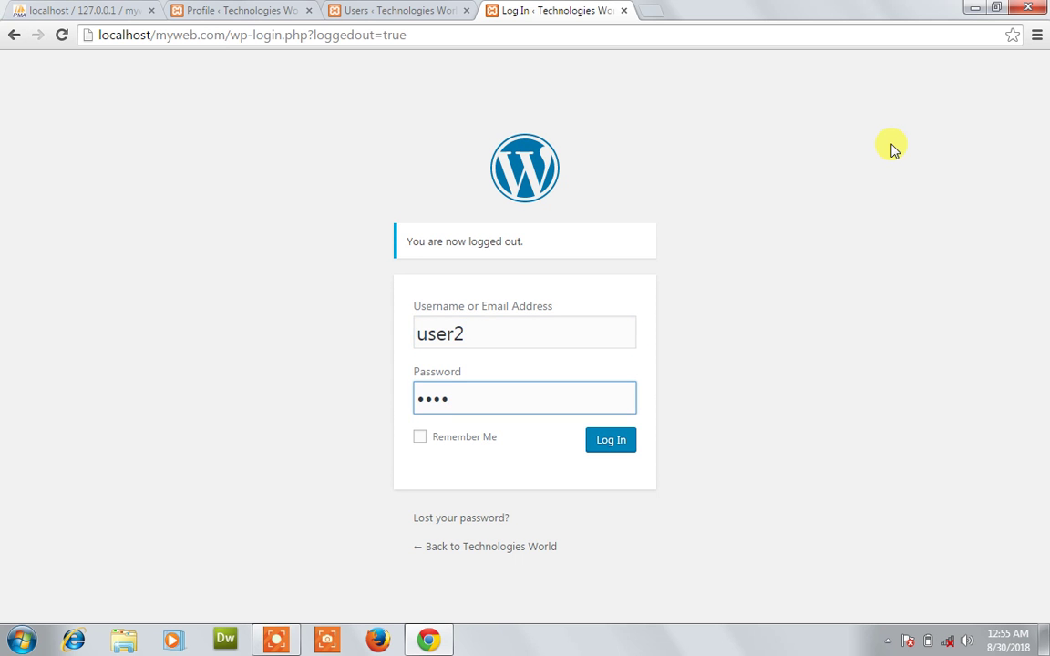
pyautogui.click(616, 439)
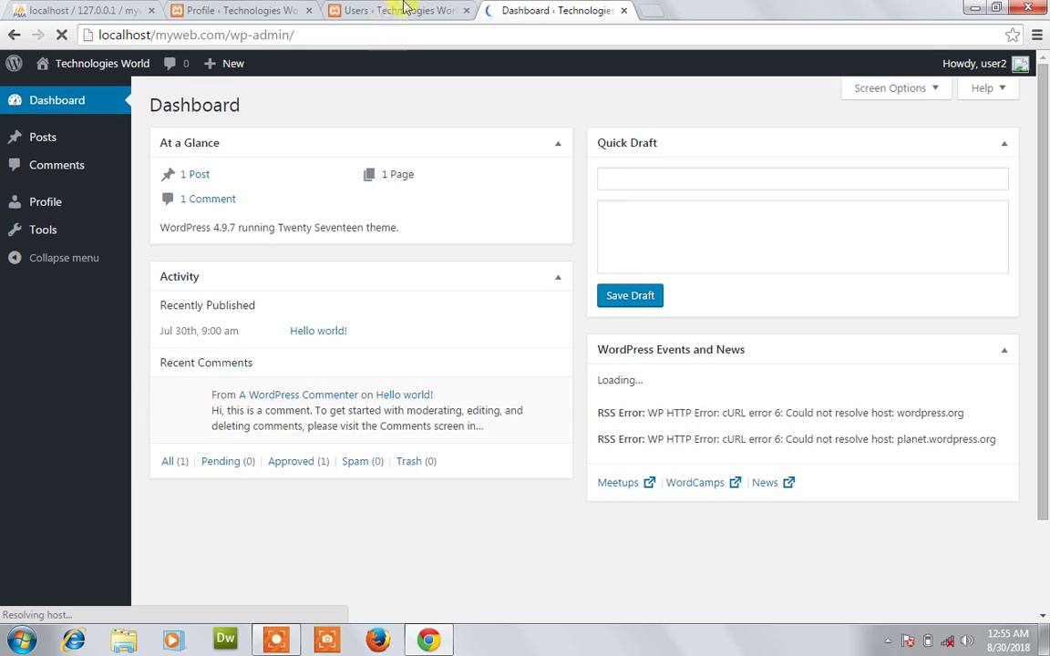
pyautogui.click(405, 7)
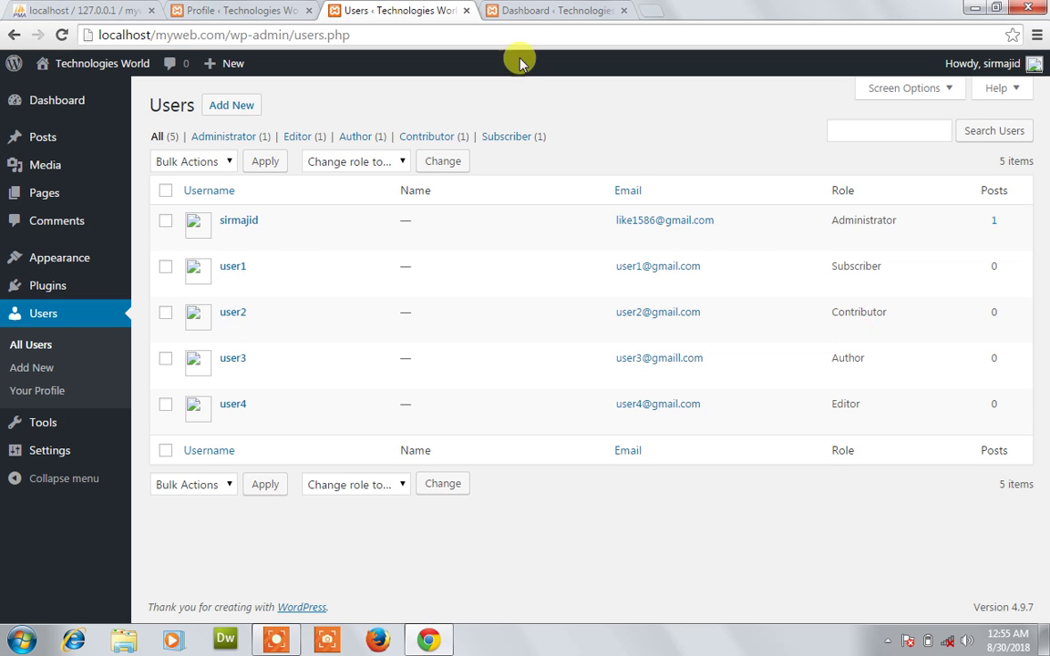
pyautogui.click(553, 11)
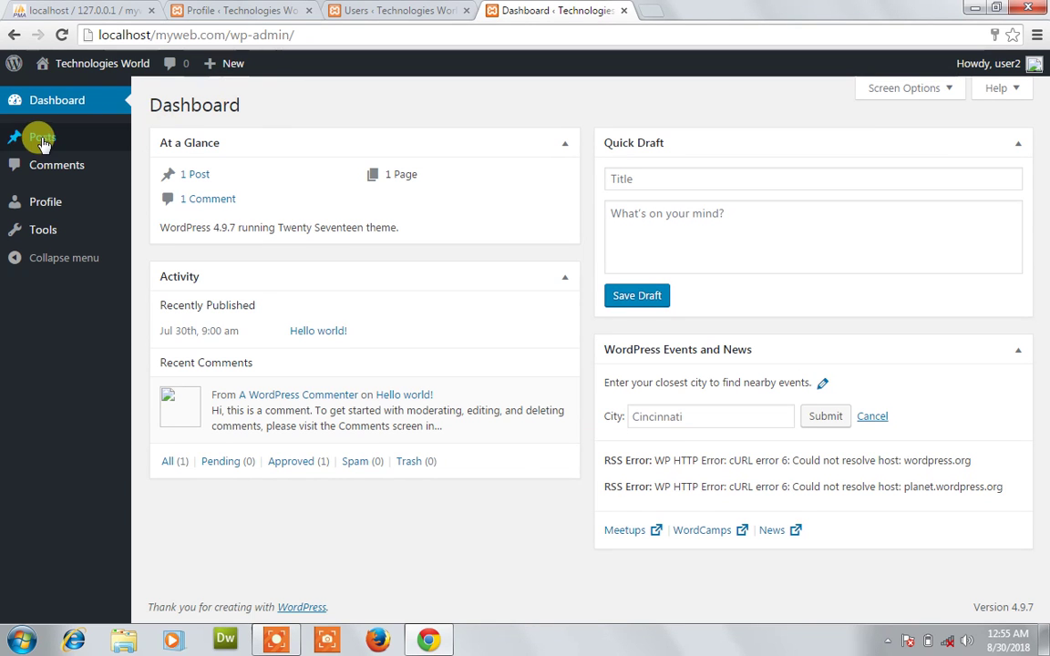
# Create a new post titled 'hello' with body 'welcome' and submit it for review.
pyautogui.moveTo(43, 144)
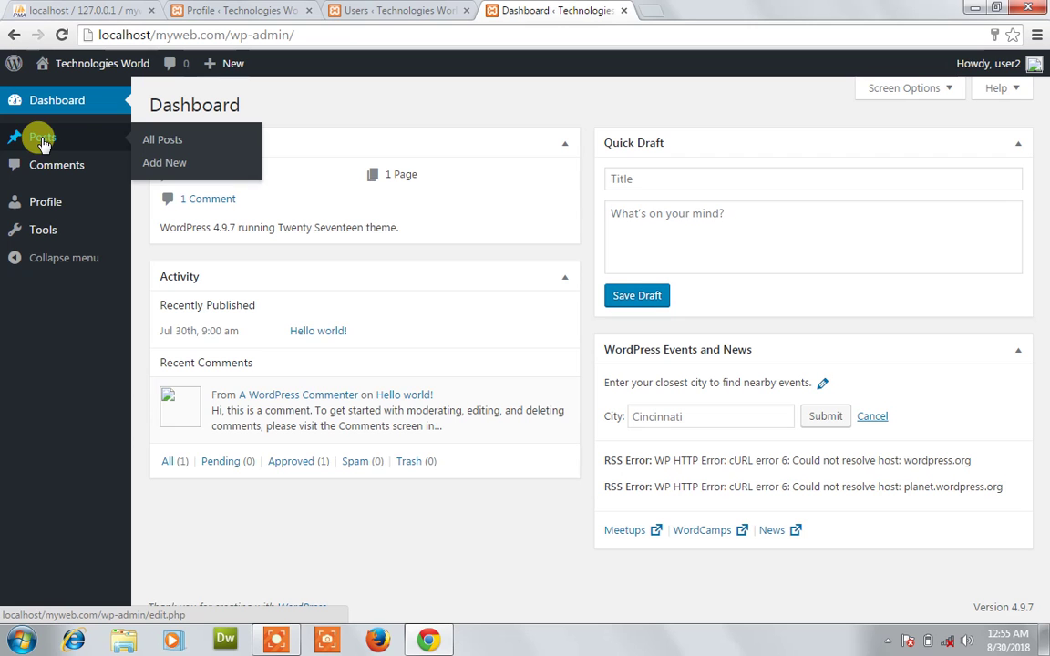
pyautogui.click(153, 164)
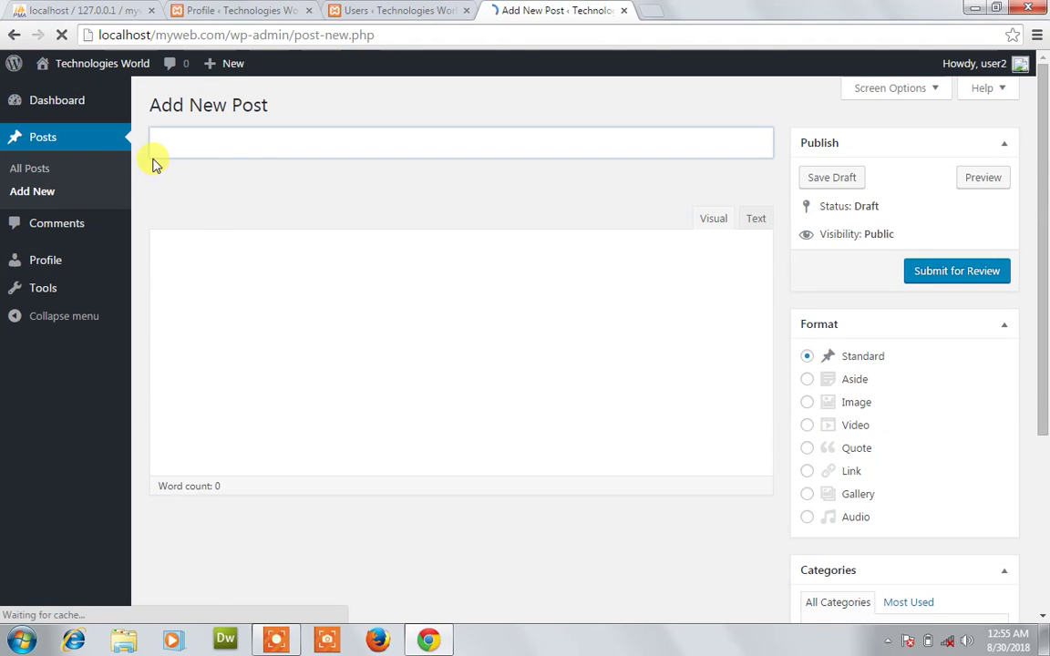
pyautogui.click(182, 144)
pyautogui.write('hello')
pyautogui.click(234, 308)
pyautogui.write('welcome')
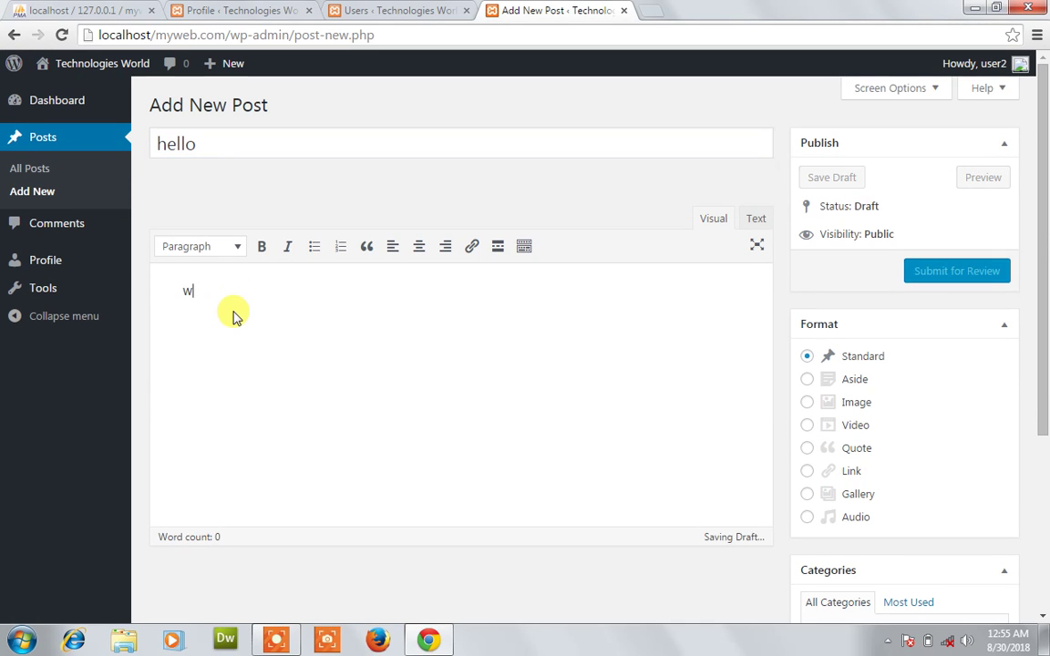
pyautogui.click(973, 285)
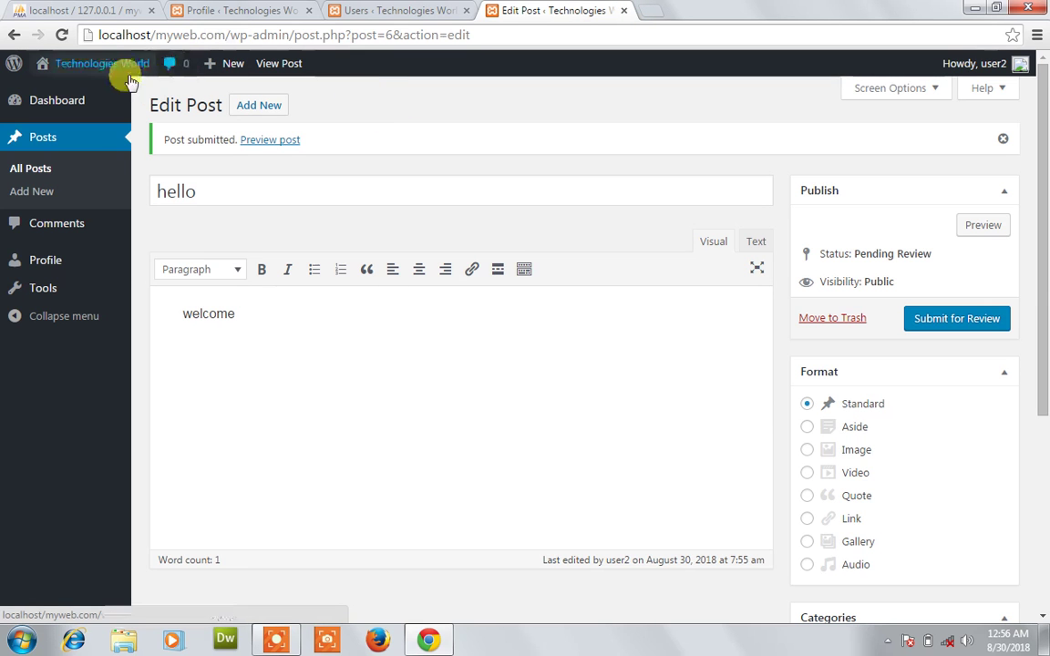
# Open Visit Site in a new tab and scroll through the front page.
pyautogui.moveTo(118, 79)
pyautogui.rightClick(53, 93)
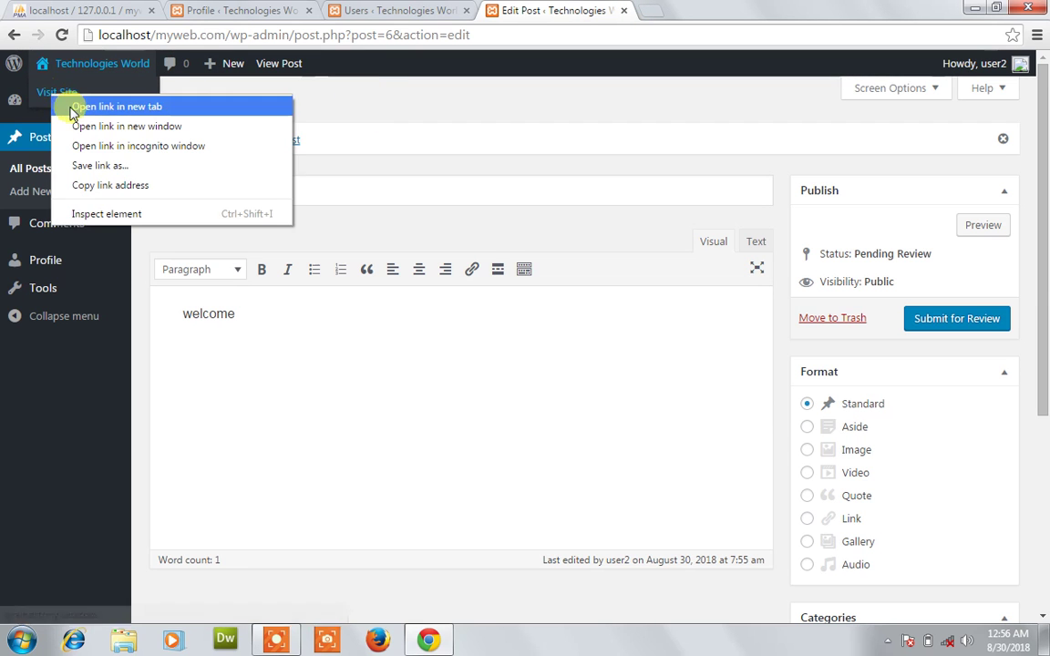
pyautogui.click(74, 108)
pyautogui.click(661, 11)
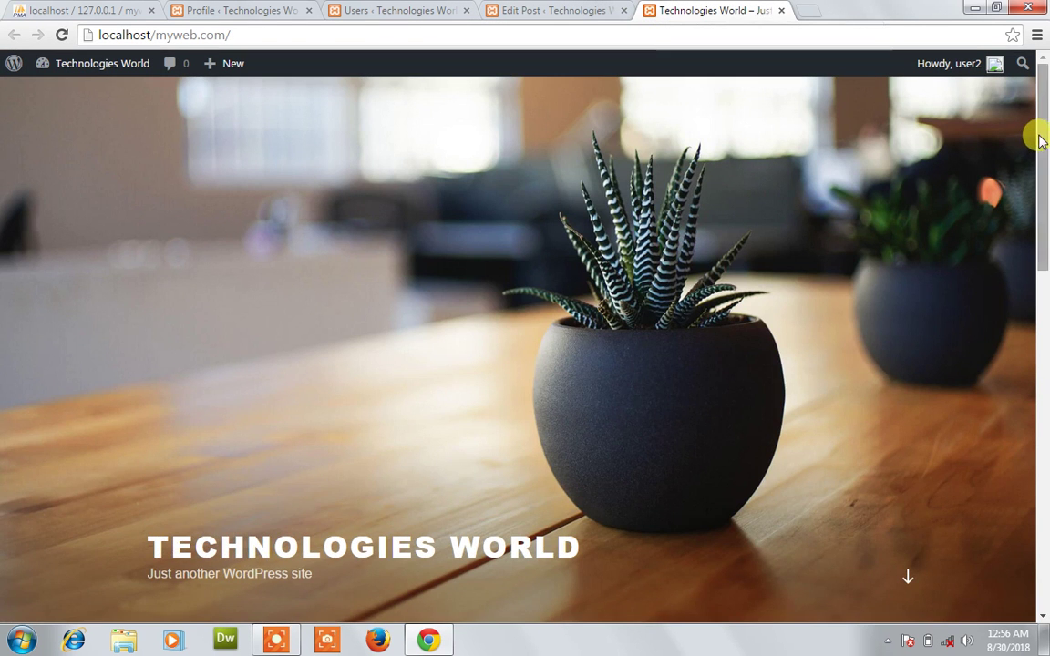
pyautogui.moveTo(1044, 264); pyautogui.dragTo(1046, 556)
pyautogui.moveTo(1044, 513); pyautogui.dragTo(1041, 296)
# Return to the pending hello post editor after glancing at the users list.
pyautogui.click(558, 10)
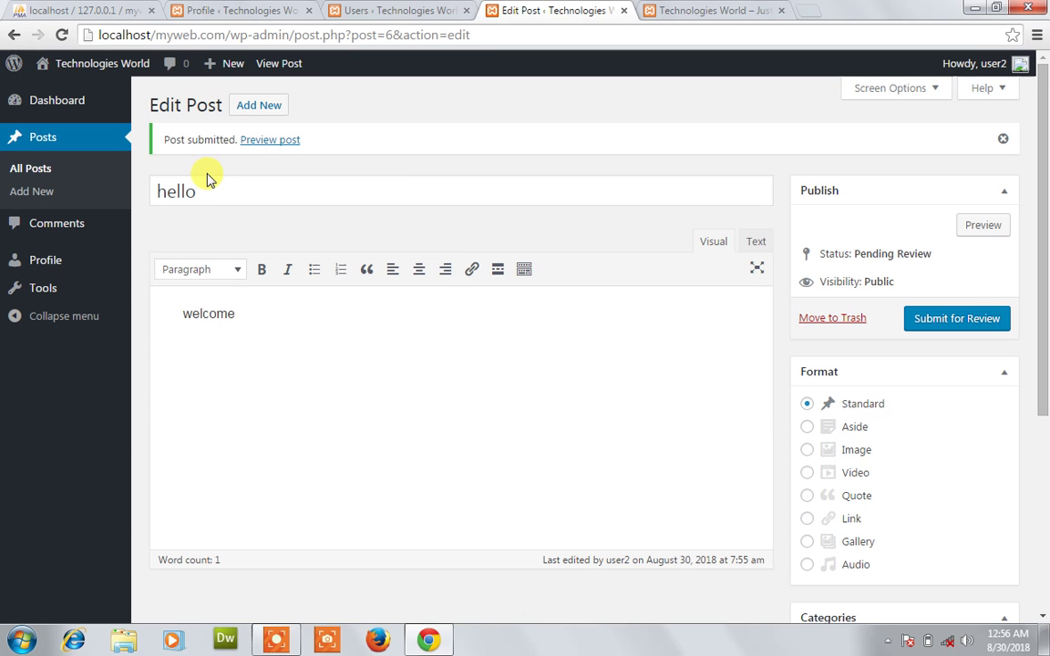
pyautogui.click(369, 10)
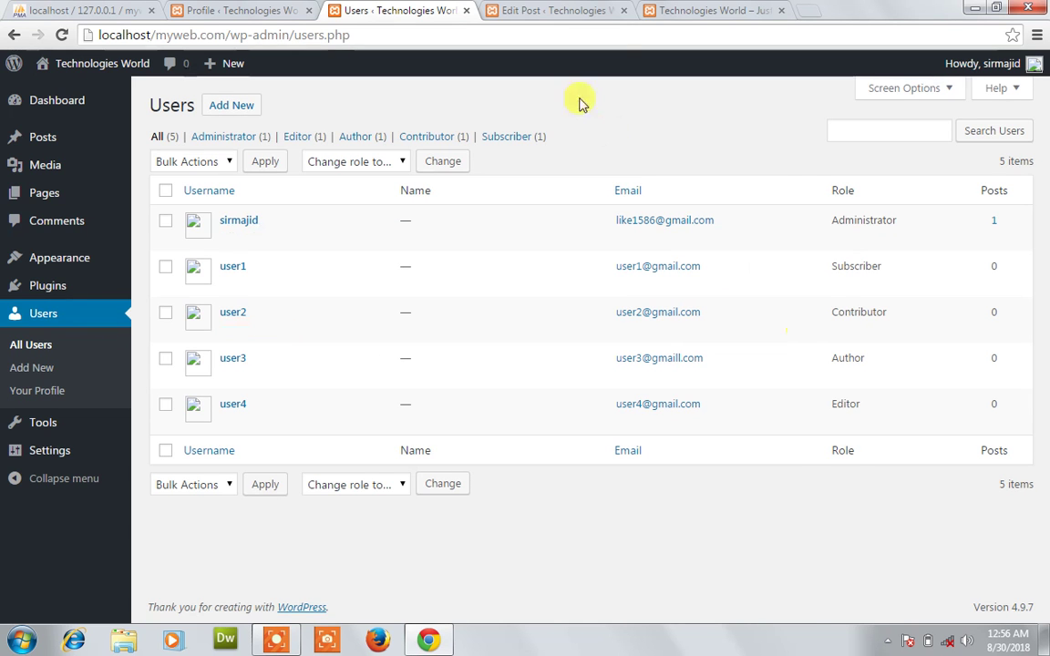
pyautogui.click(558, 9)
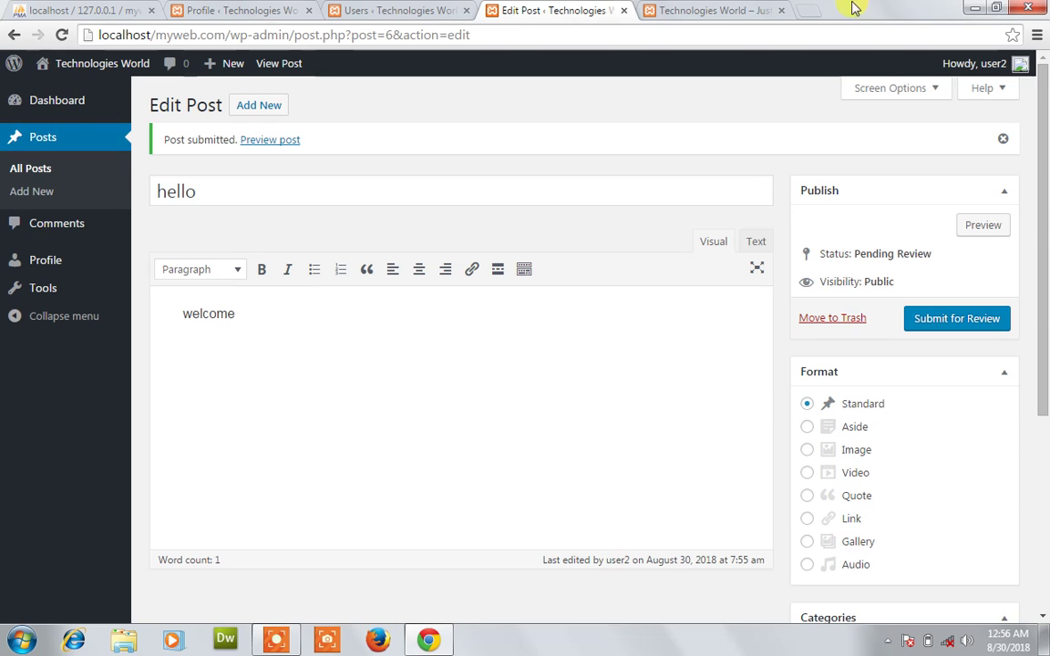
# Compare the front page with the hello post's Pending Review status in the editor.
pyautogui.click(725, 9)
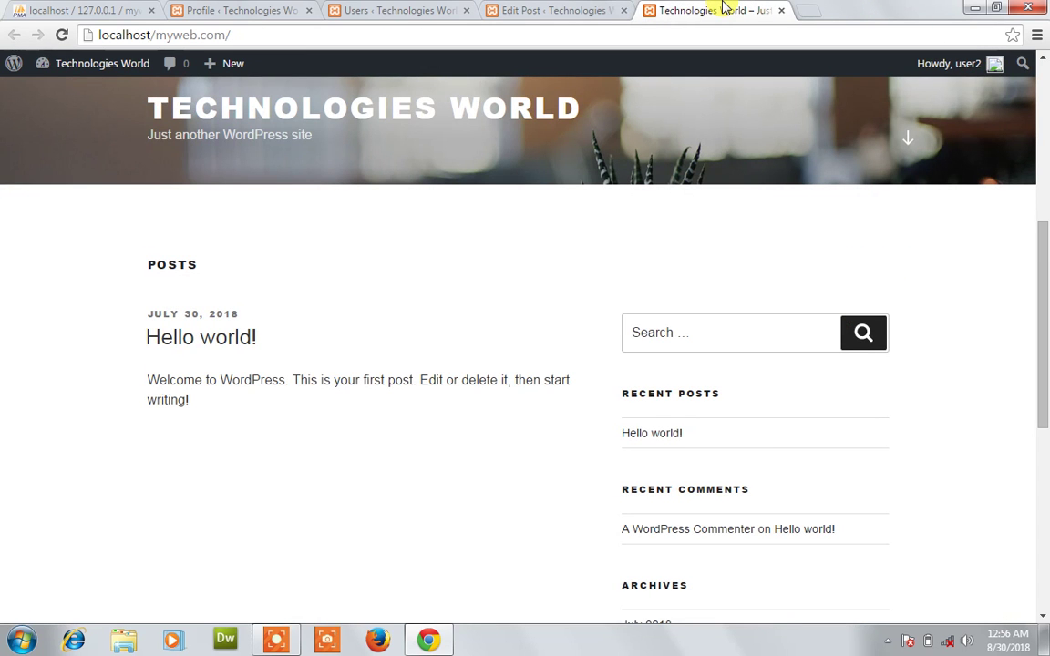
pyautogui.click(562, 9)
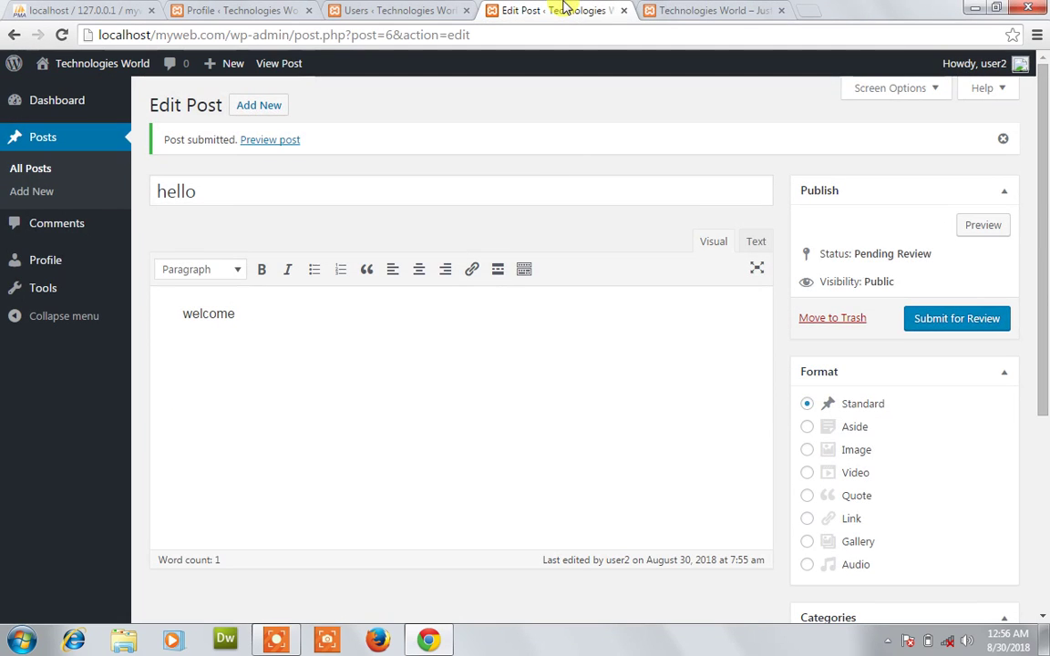
pyautogui.doubleClick(836, 255)
pyautogui.click(834, 254)
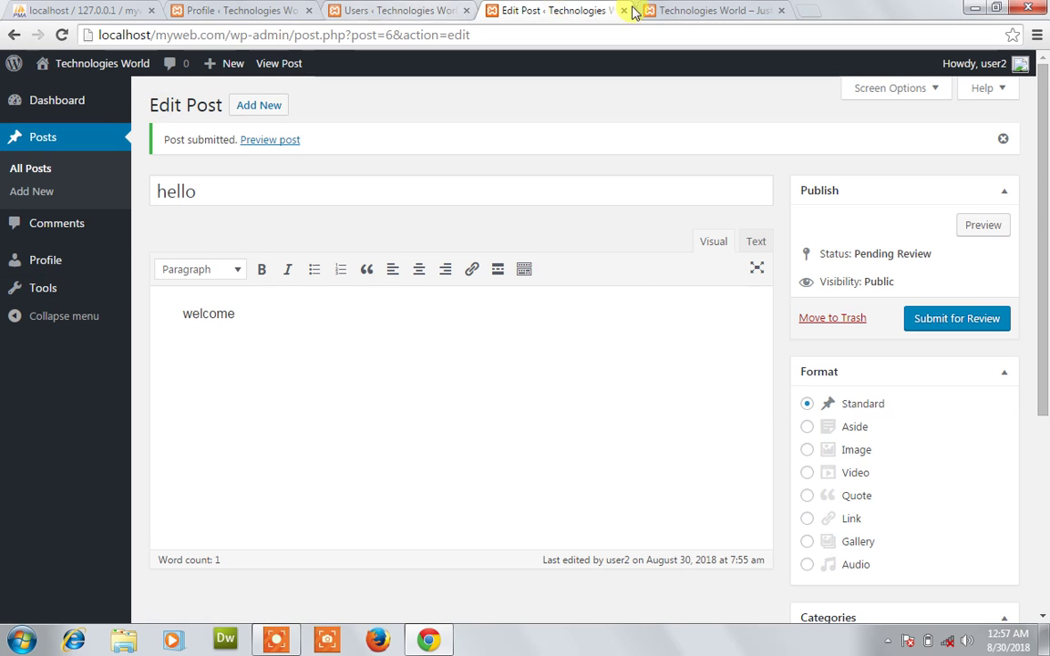
# Cycle through the front page, editor, Profile and Users tabs, ending on the front page.
pyautogui.click(685, 9)
pyautogui.click(574, 11)
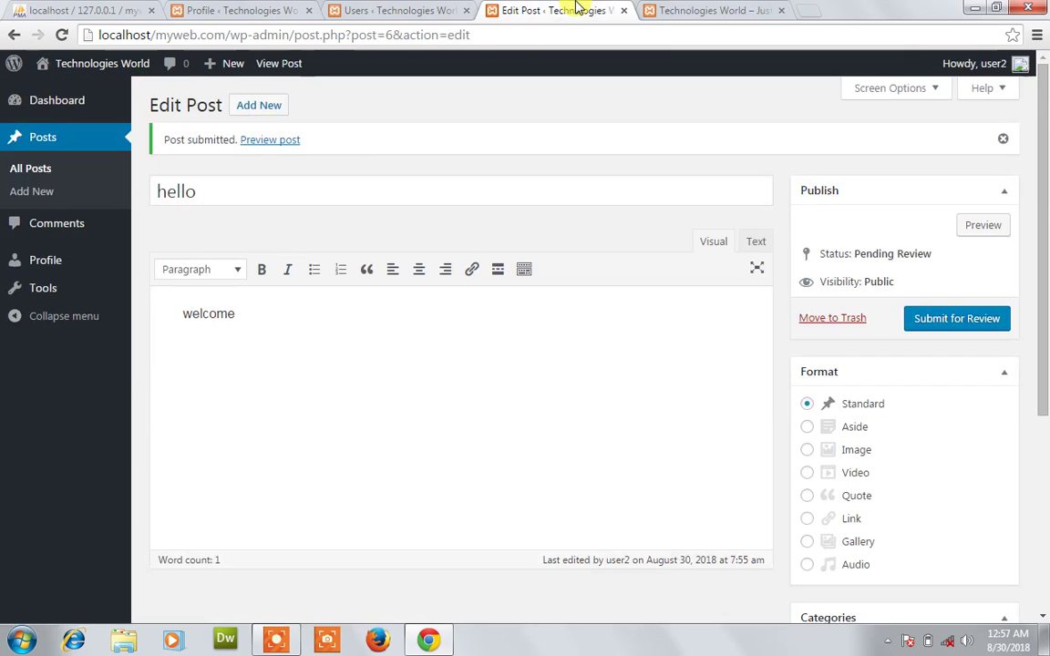
pyautogui.click(258, 11)
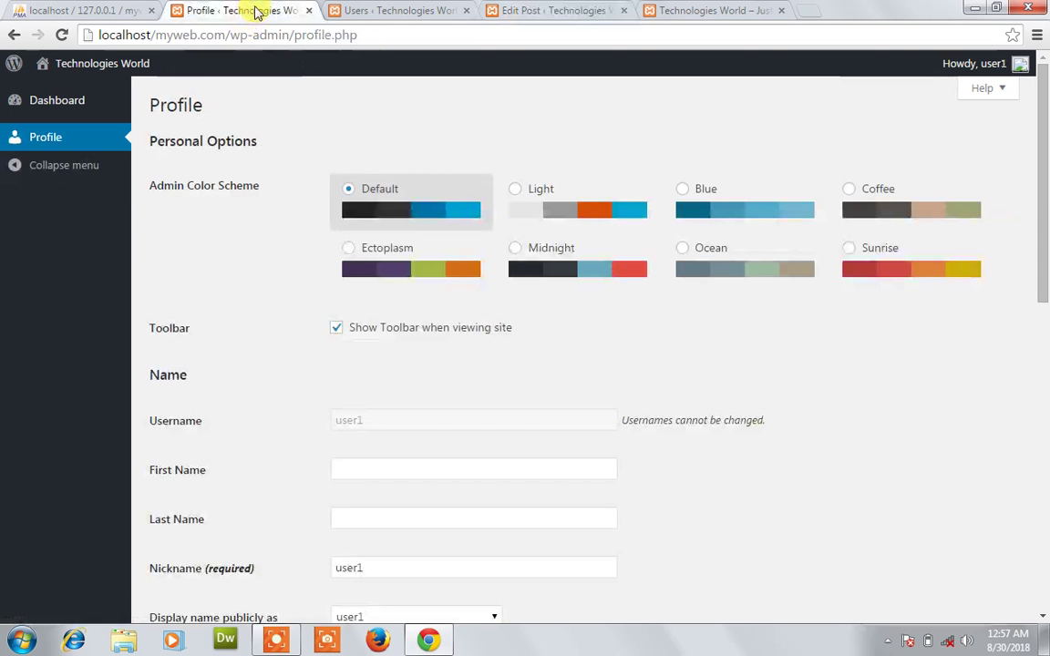
pyautogui.click(357, 9)
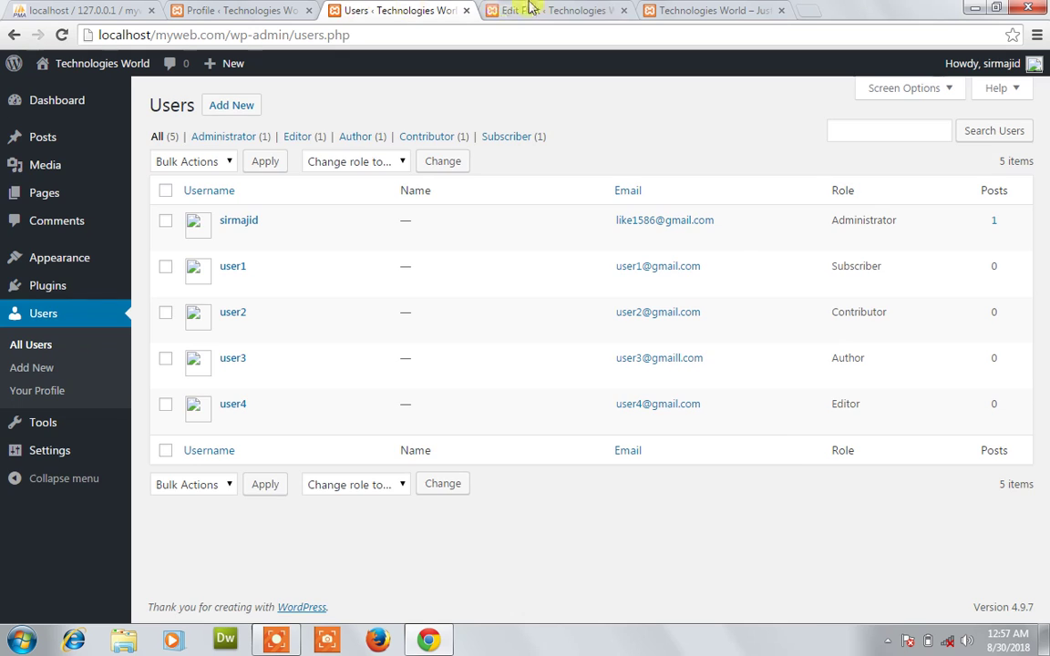
pyautogui.click(528, 10)
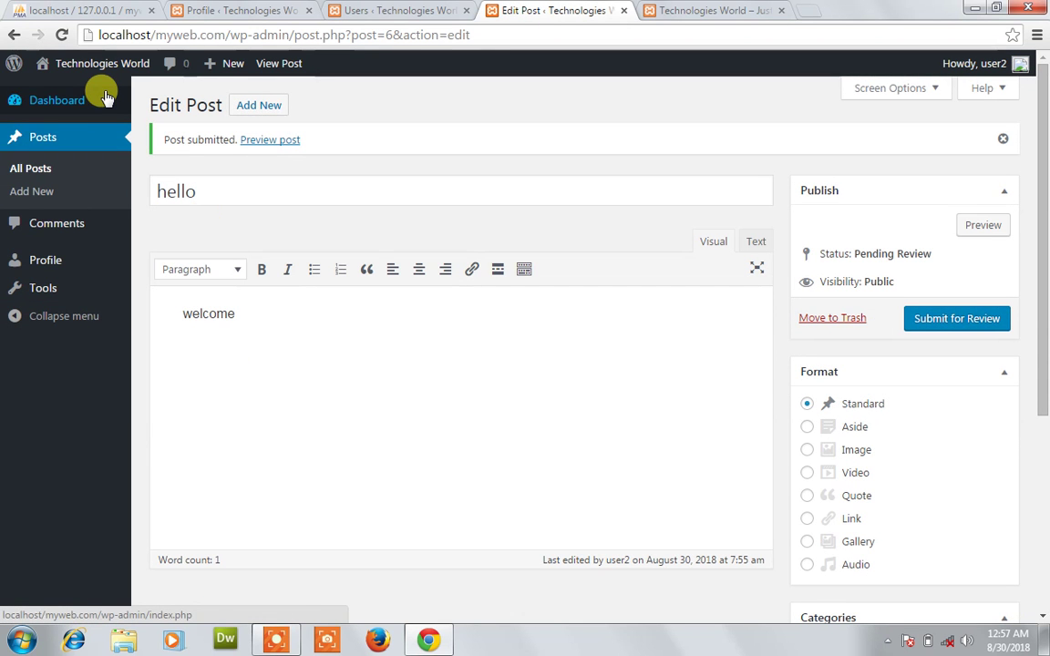
pyautogui.click(649, 7)
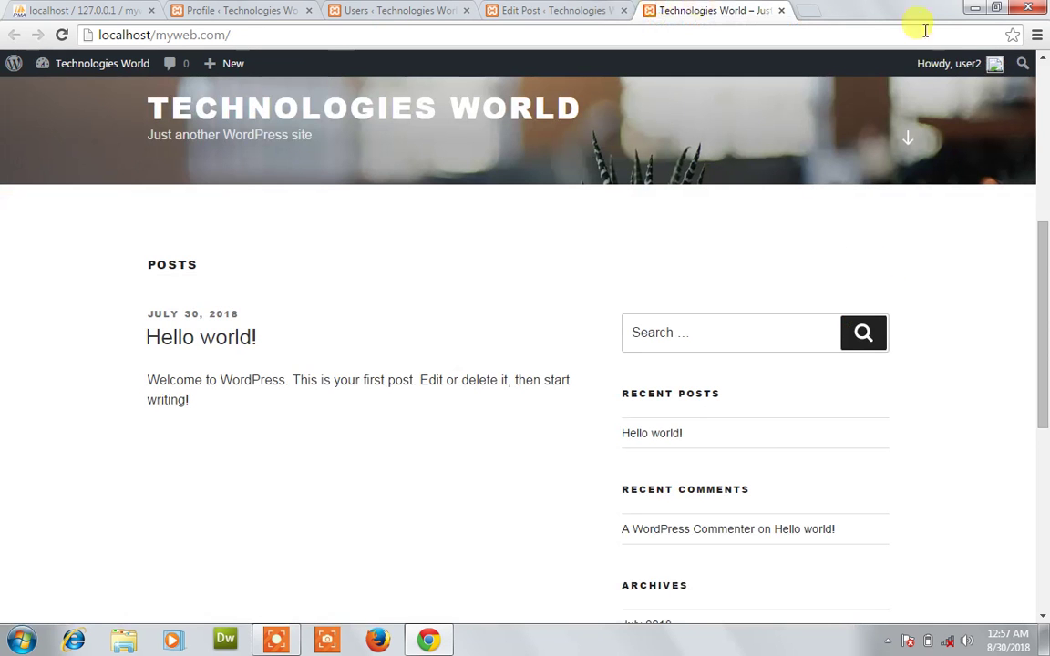
# Log the Contributor out from the front page, then reorder the Profile and Users tabs.
pyautogui.moveTo(950, 69)
pyautogui.click(893, 146)
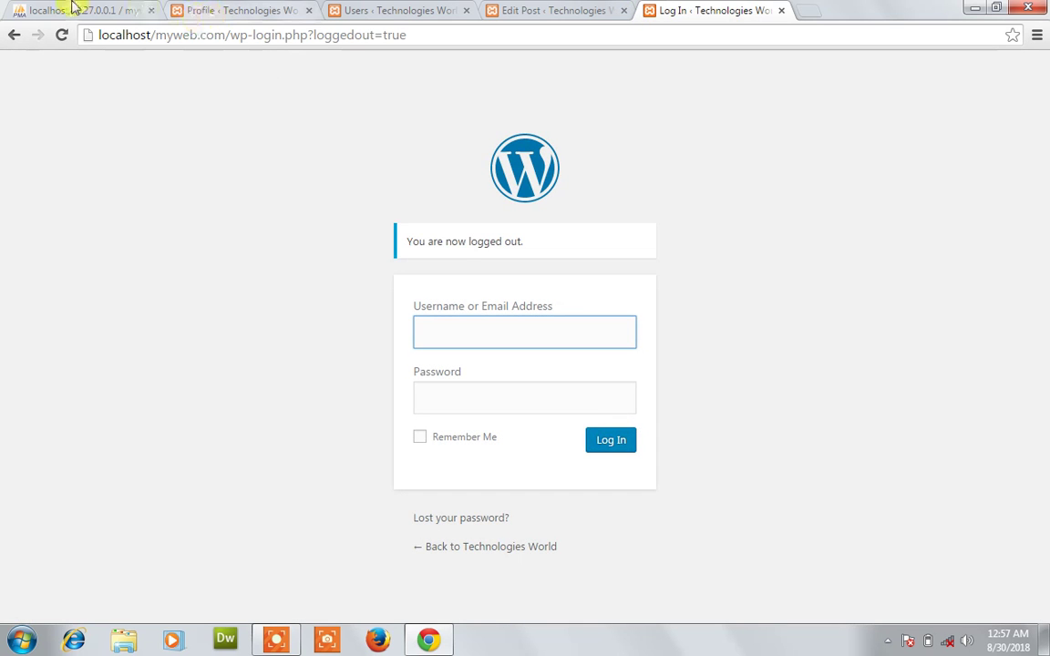
pyautogui.click(230, 11)
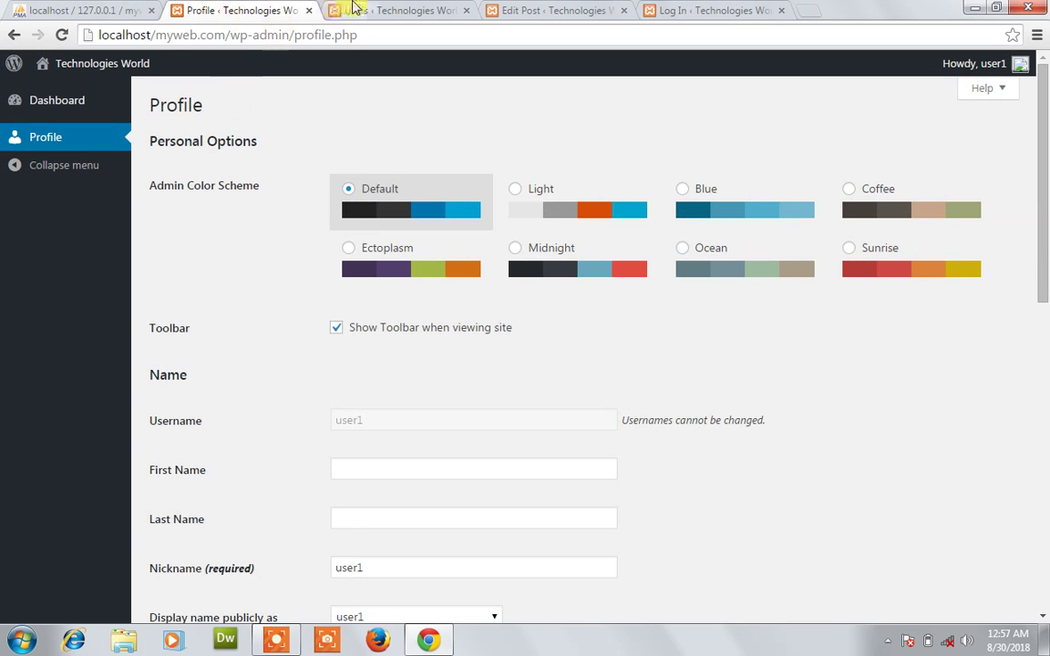
pyautogui.click(342, 9)
pyautogui.moveTo(283, 7); pyautogui.dragTo(382, 7)
pyautogui.click(263, 8)
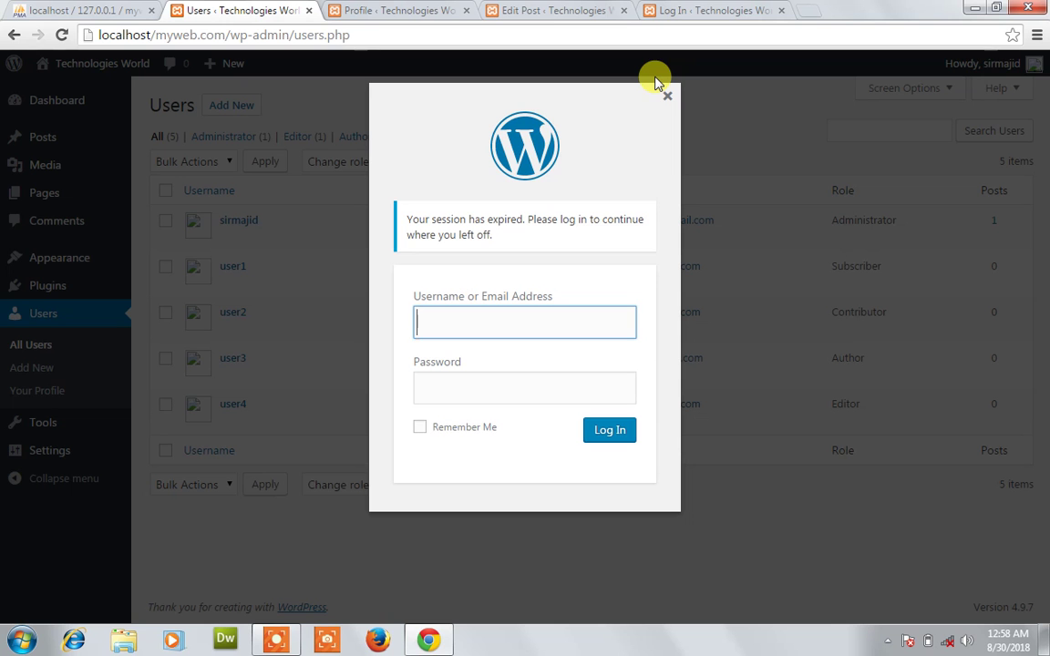
# Dismiss the session-expired prompts on the Users and hello post editor tabs.
pyautogui.click(669, 98)
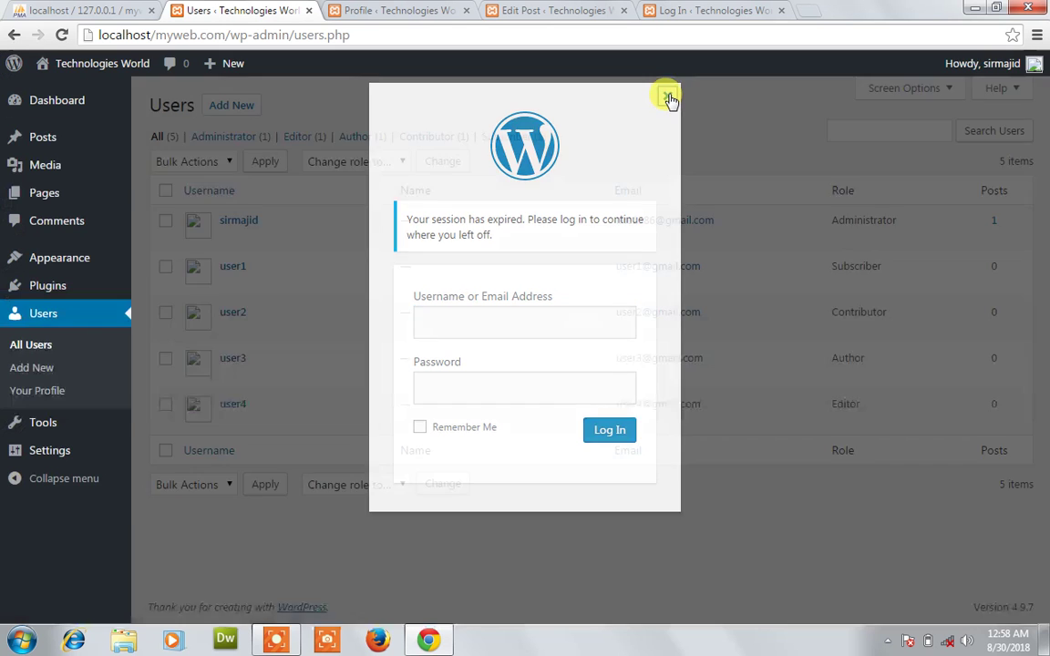
pyautogui.click(674, 8)
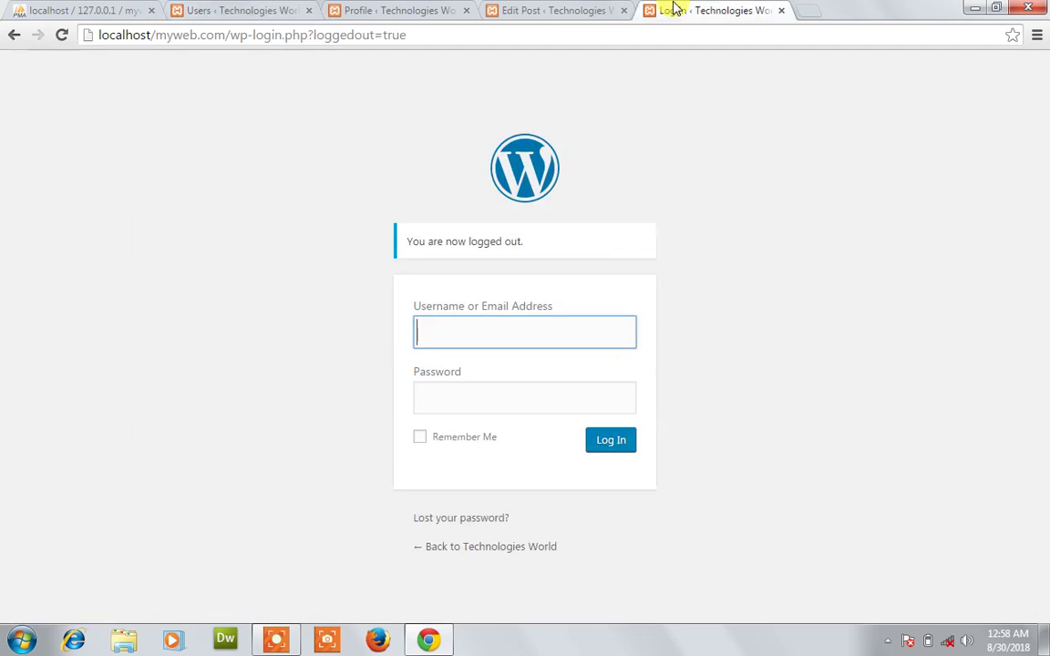
pyautogui.click(620, 7)
pyautogui.click(390, 7)
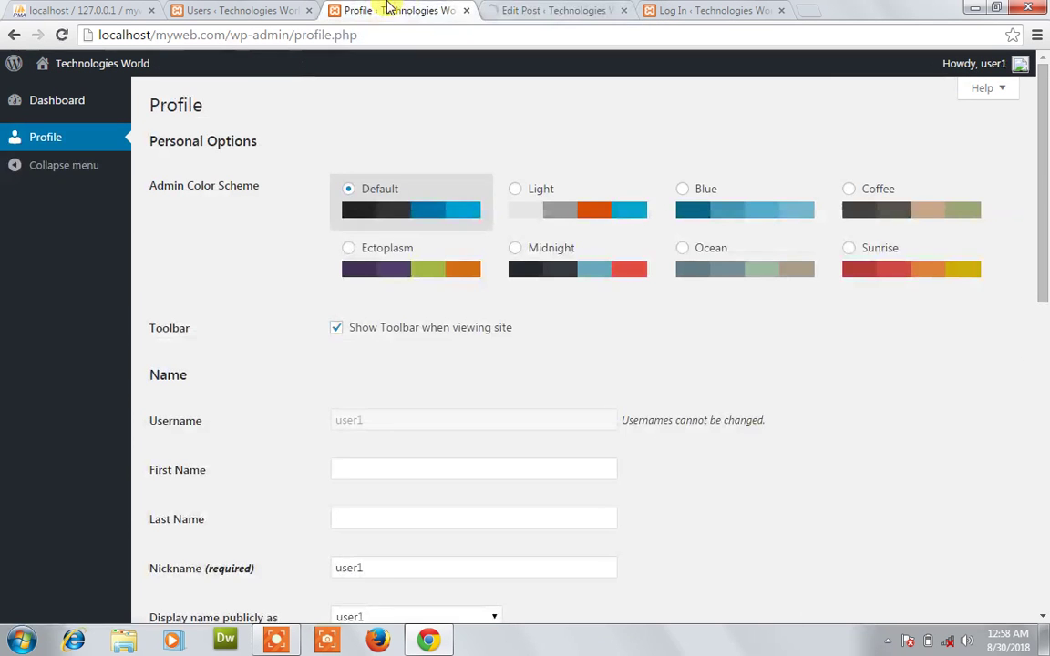
pyautogui.click(292, 10)
pyautogui.click(390, 8)
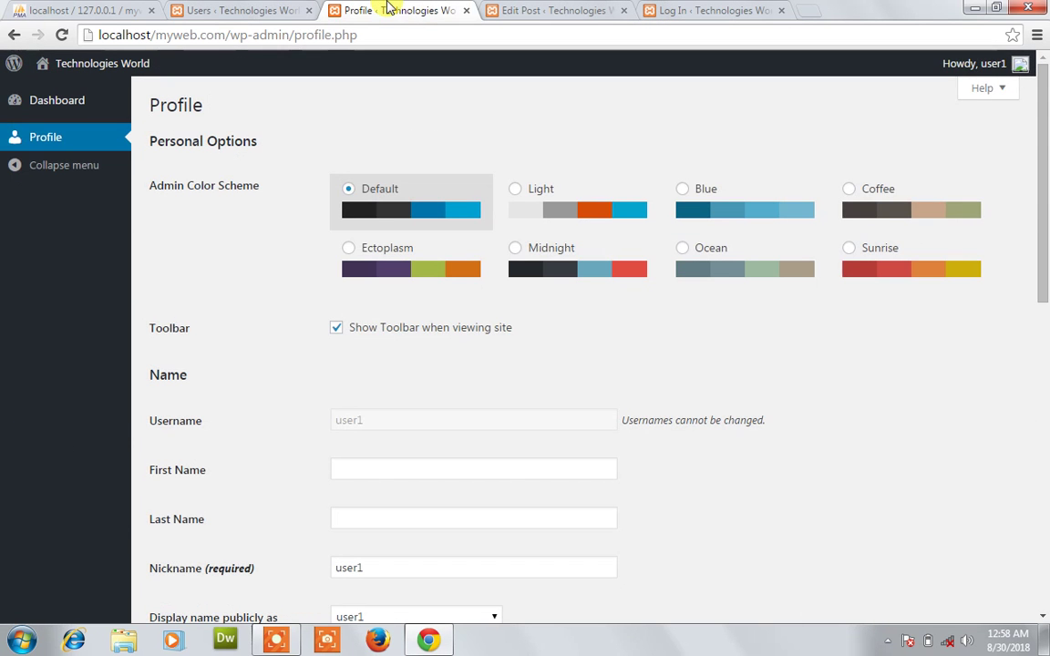
pyautogui.click(510, 9)
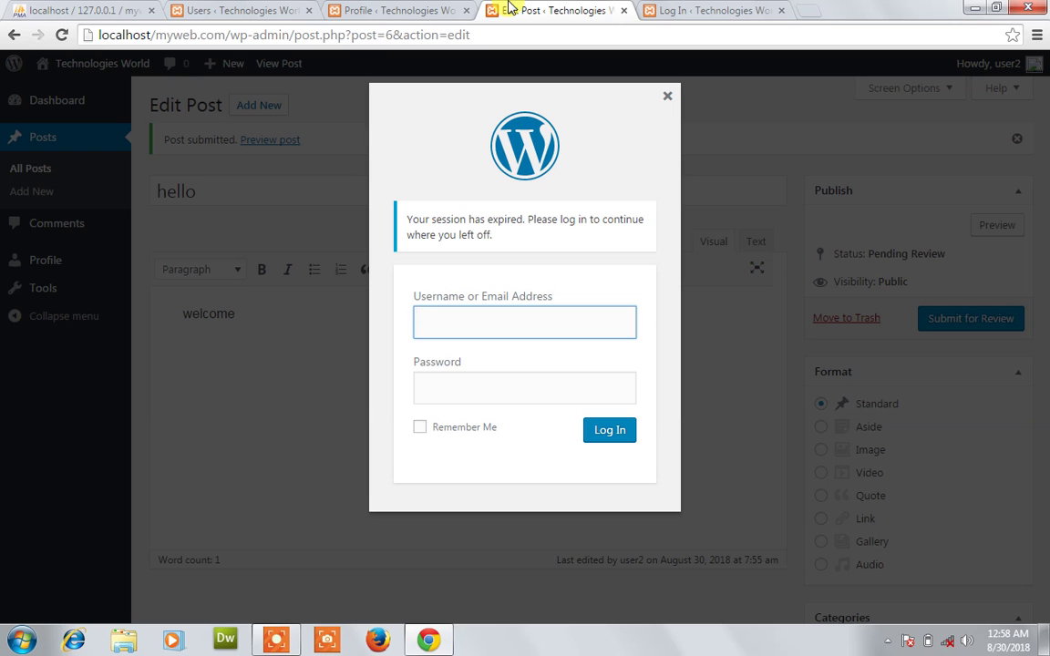
pyautogui.click(667, 96)
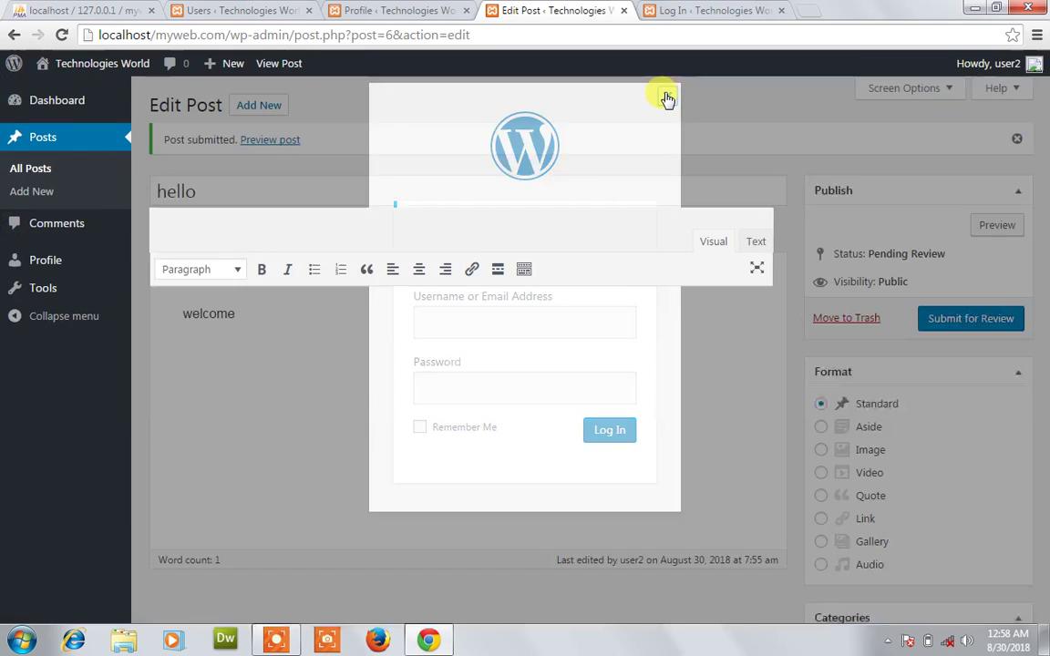
# Log in to WordPress as the Author user3 with the account password.
pyautogui.click(697, 11)
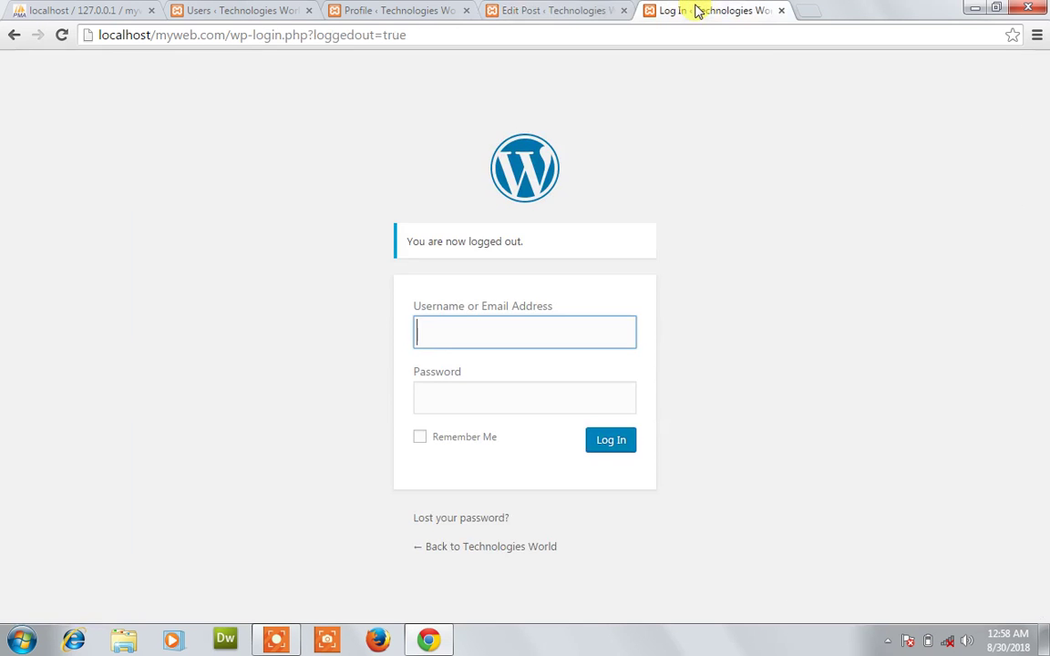
pyautogui.write('user')
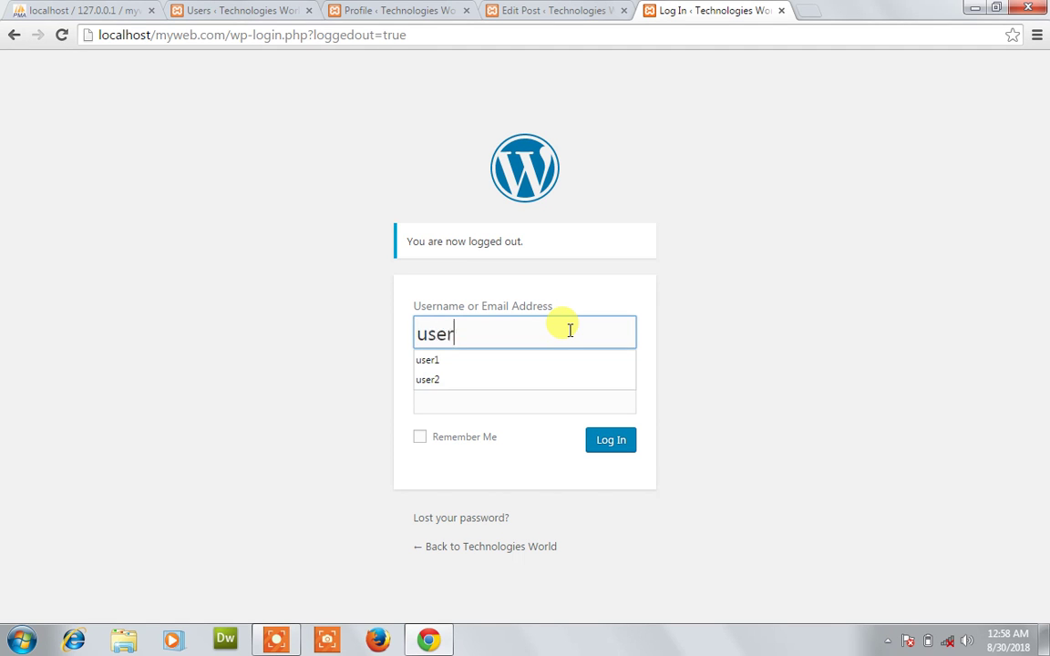
pyautogui.write('3')
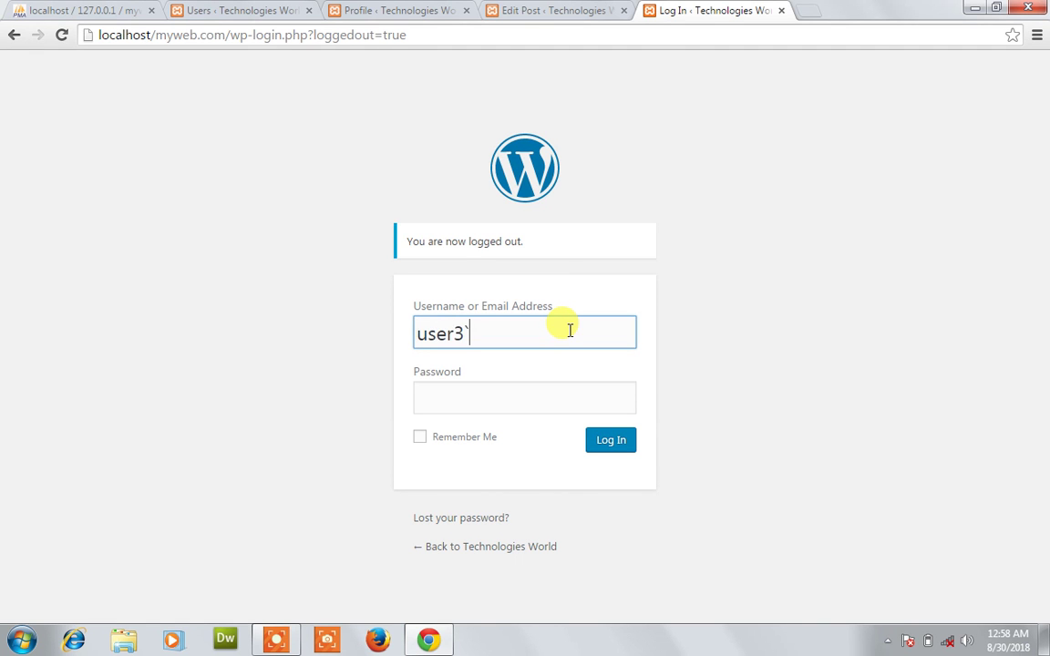
pyautogui.press('Tab')
pyautogui.write('12345')
pyautogui.click(627, 445)
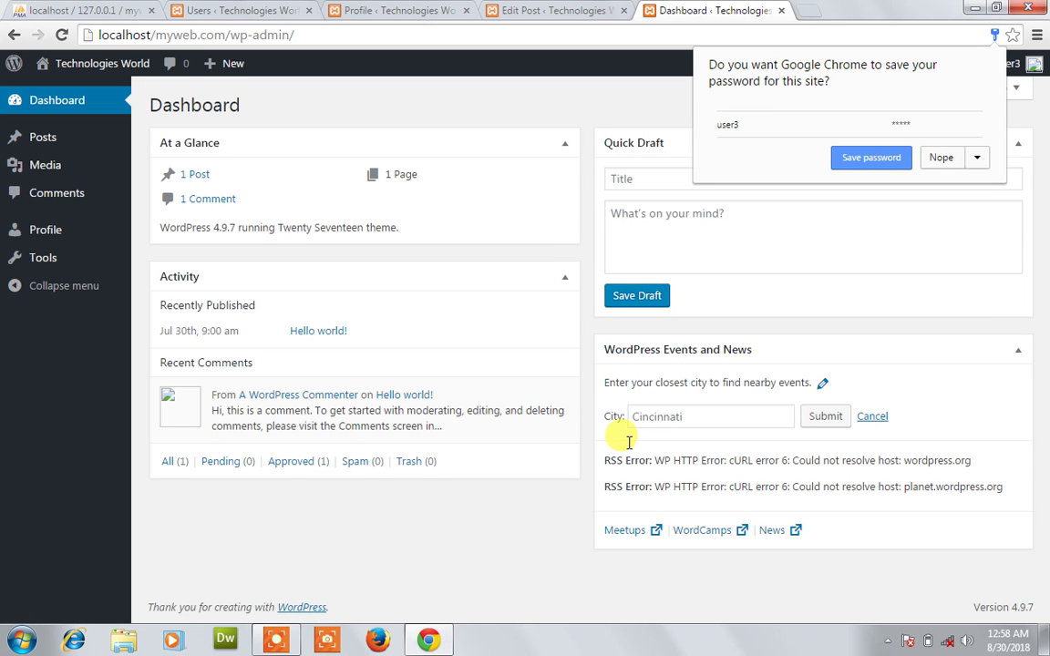
# Dismiss Chrome's save-password offer and go to user3's Dashboard tab.
pyautogui.click(534, 10)
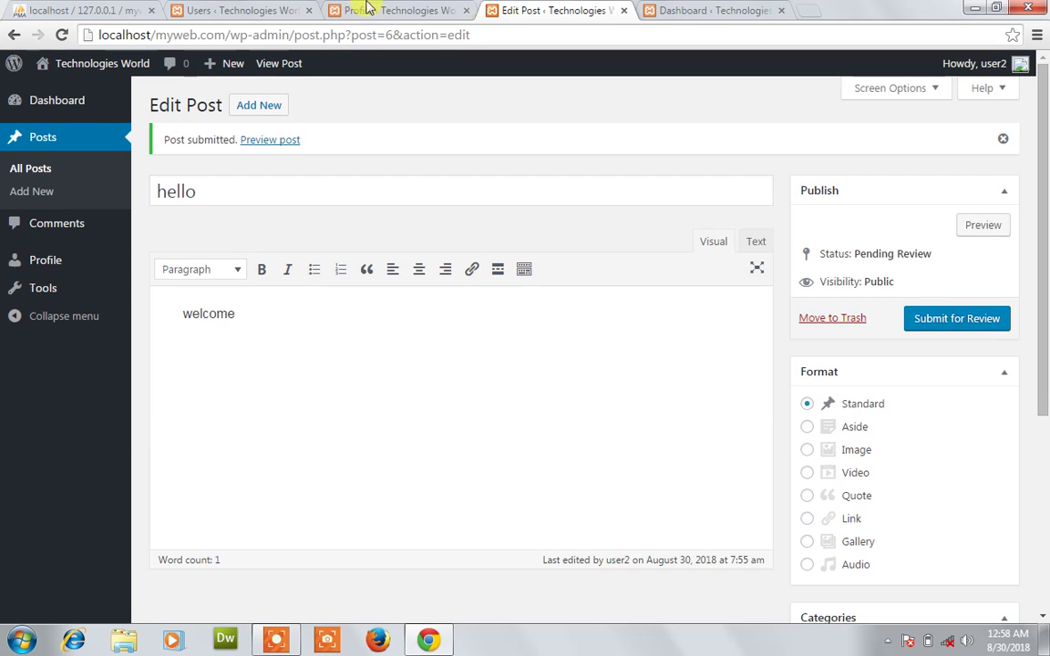
pyautogui.click(366, 9)
pyautogui.click(208, 9)
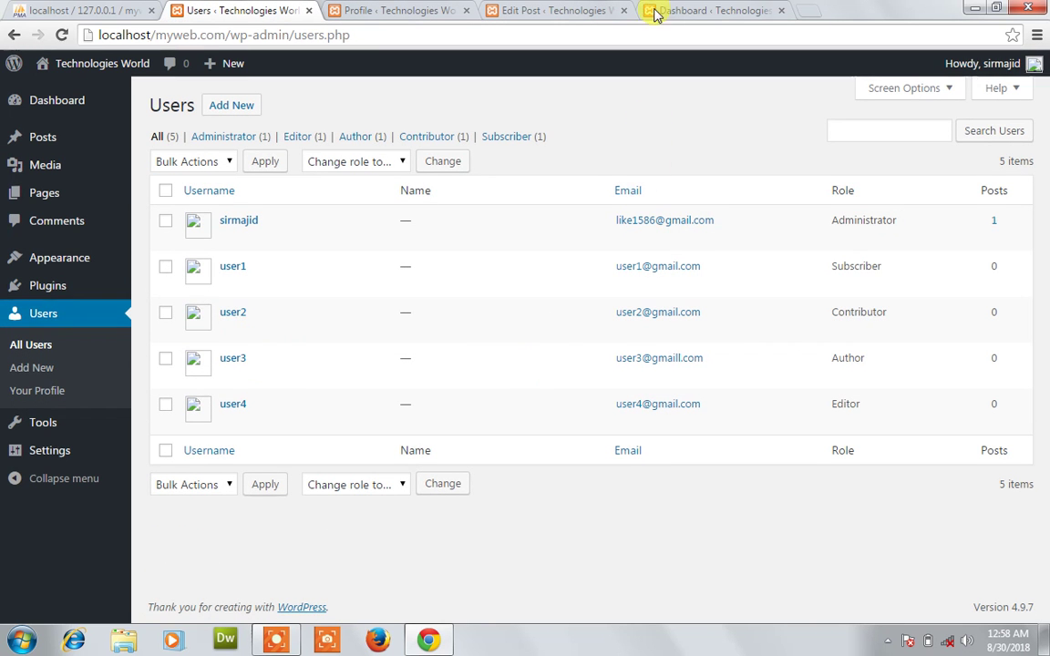
pyautogui.click(702, 10)
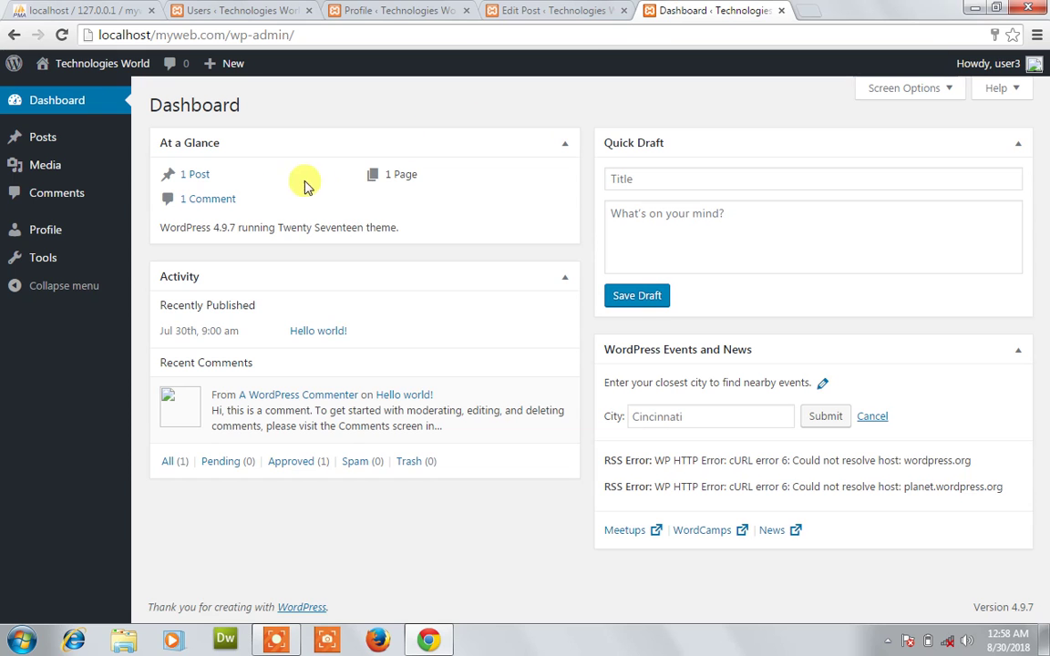
# Start a new post and title it 'Wordpress', fixing the mistyped title.
pyautogui.moveTo(53, 172)
pyautogui.moveTo(50, 141)
pyautogui.click(164, 163)
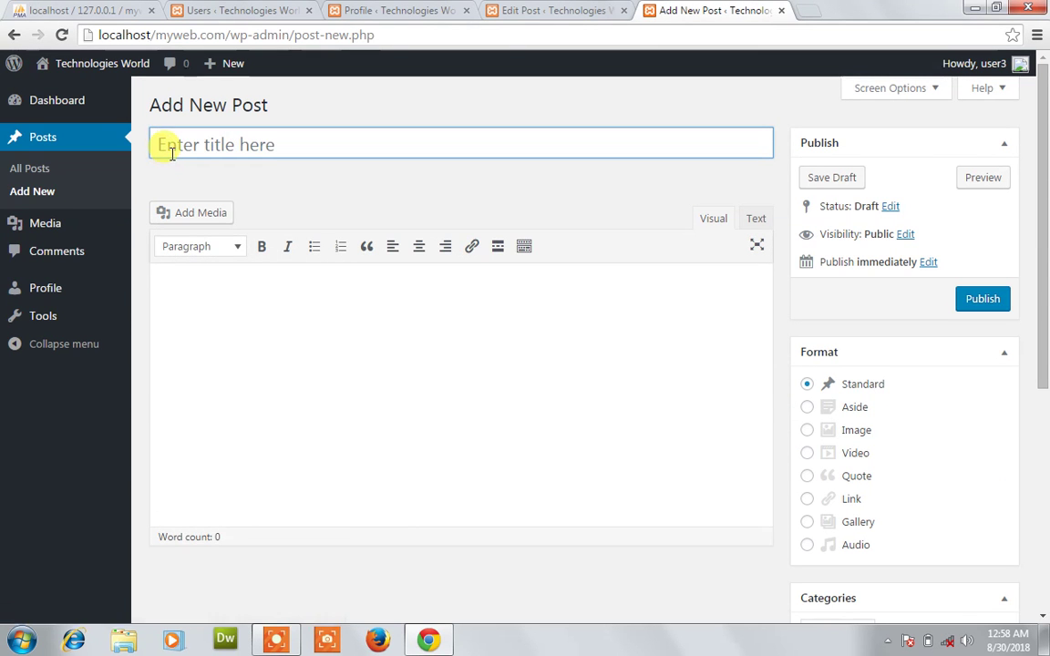
pyautogui.press('BackSpace')
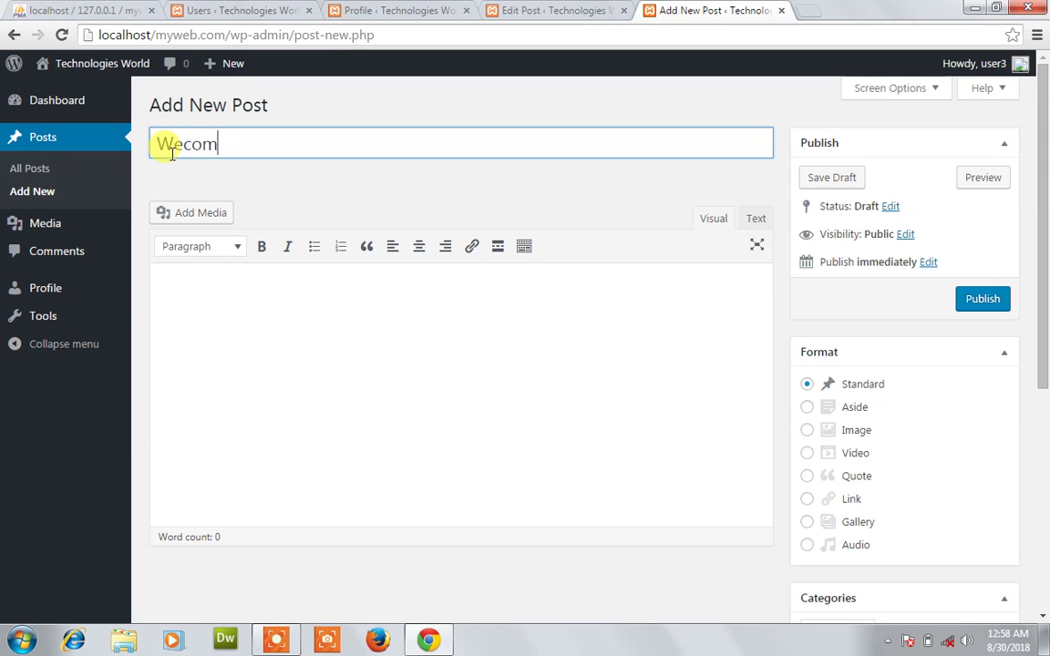
pyautogui.write('P')
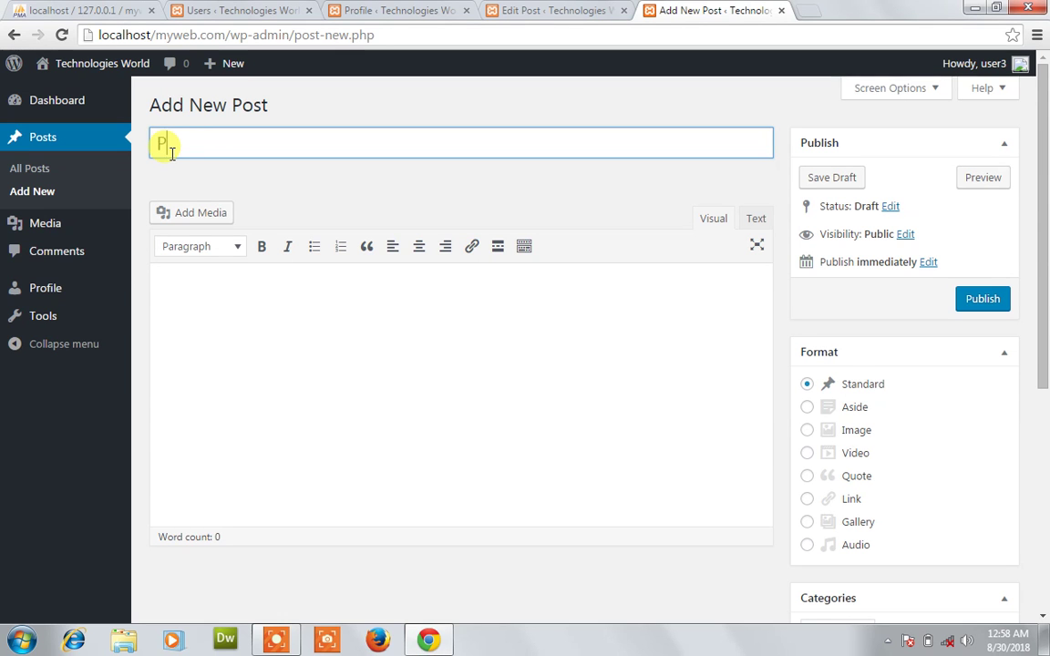
pyautogui.write('GH')
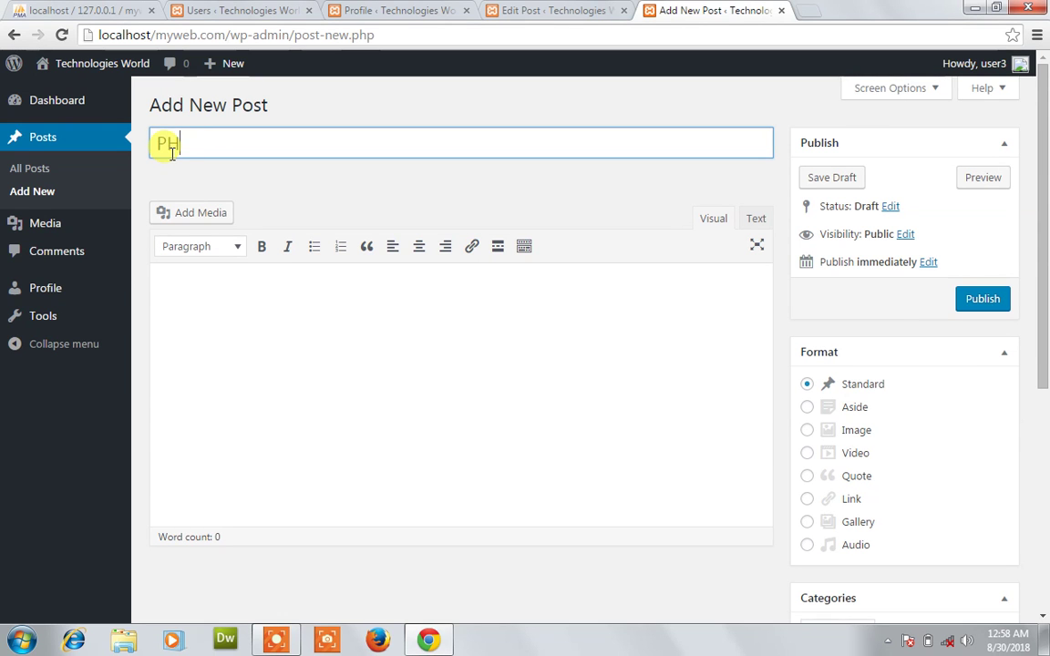
pyautogui.press('BackSpace')
pyautogui.press('BackSpace')
pyautogui.write('Wor')
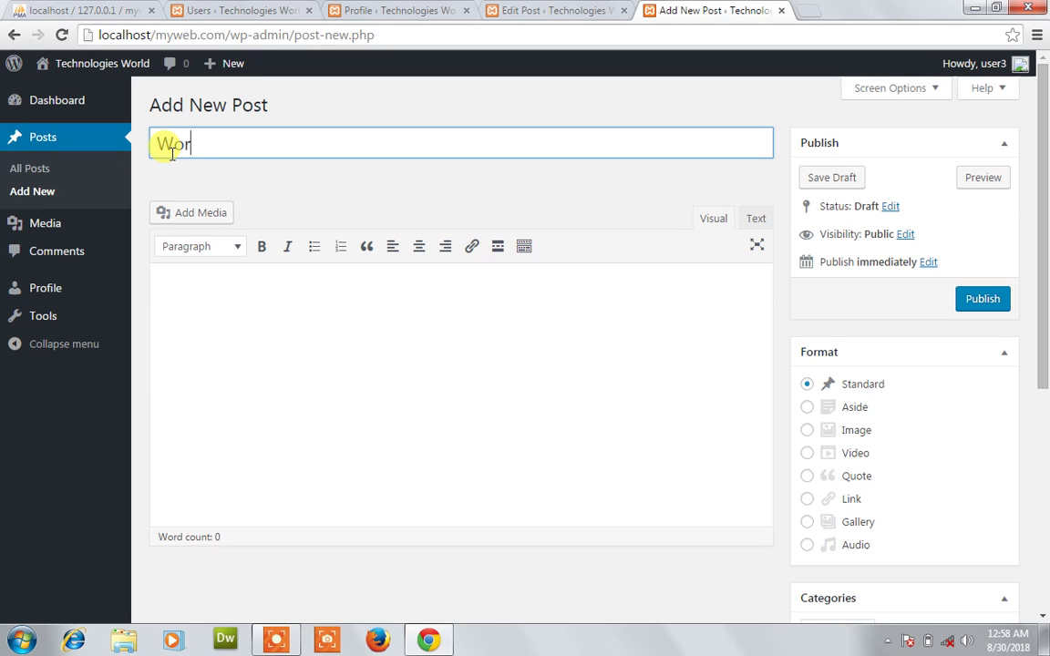
pyautogui.write('dpress')
# Write 'welcome to wordpress' in the post body, then check the users list and return to the draft.
pyautogui.click(216, 279)
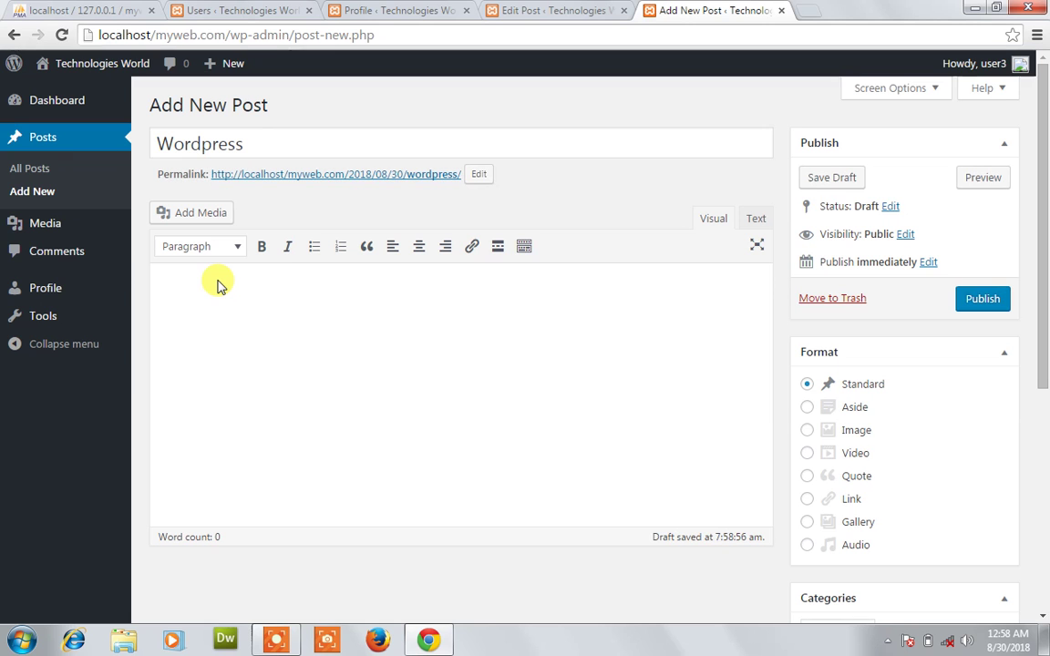
pyautogui.write('welco')
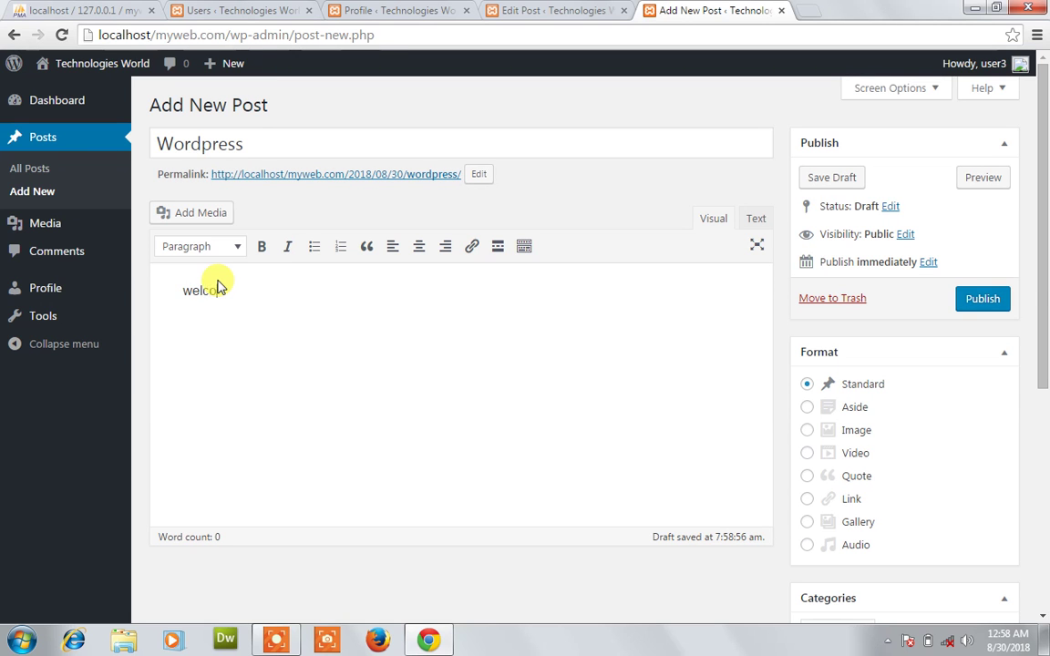
pyautogui.write('me to wordpress')
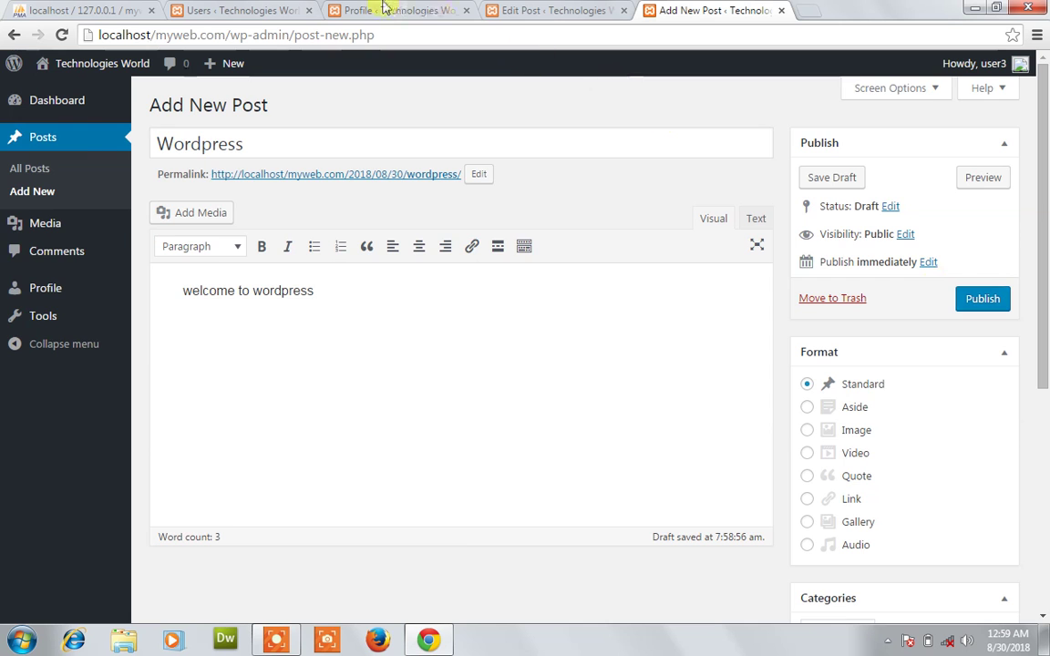
pyautogui.click(261, 7)
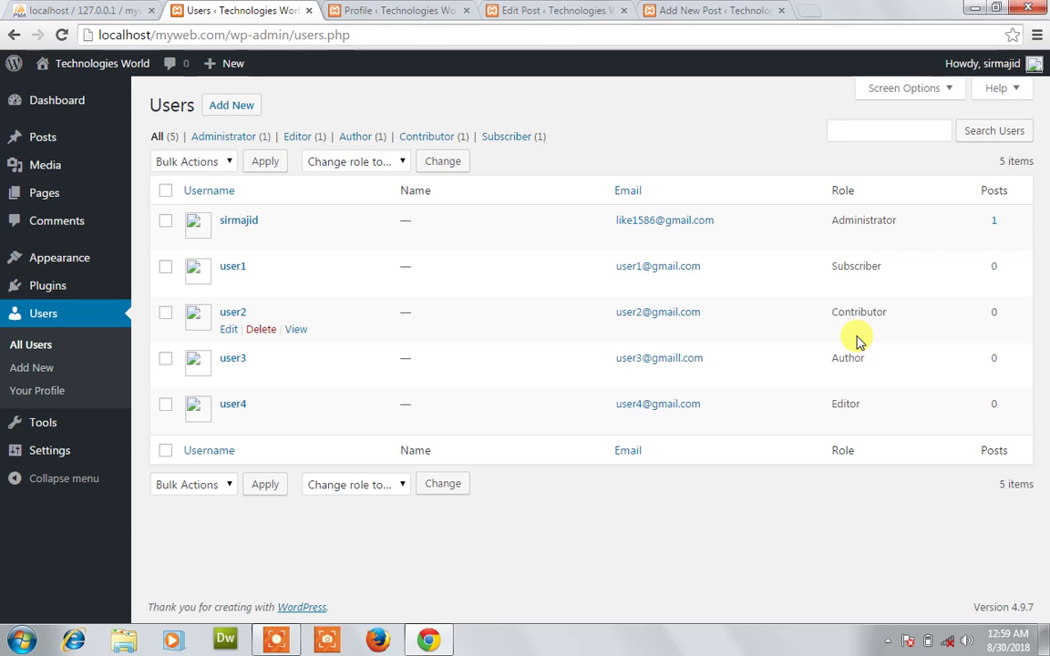
pyautogui.click(697, 11)
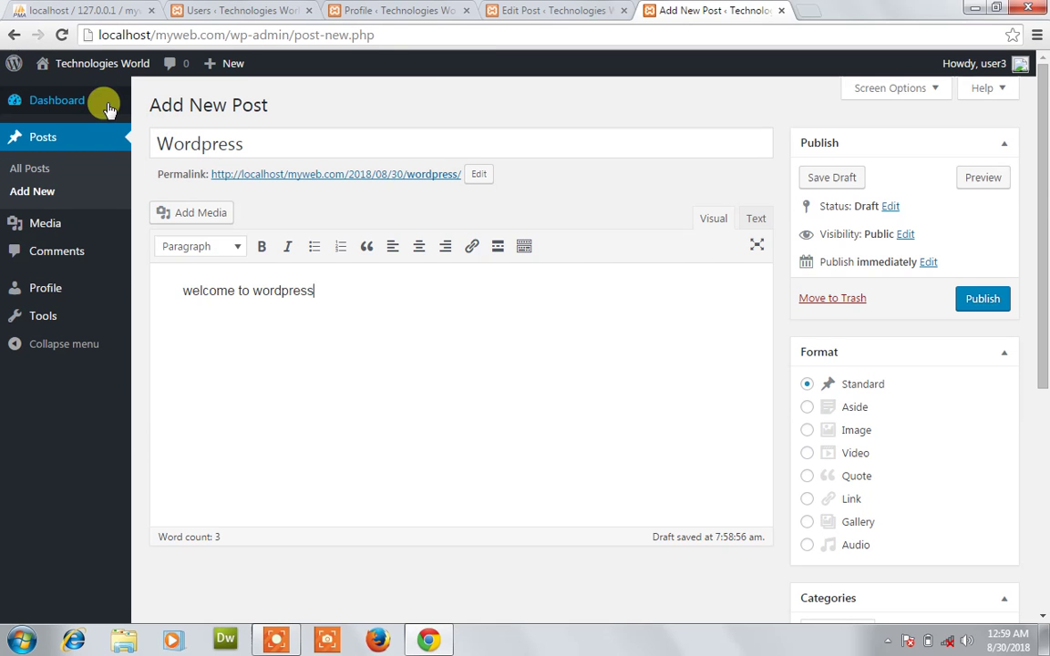
pyautogui.moveTo(70, 223)
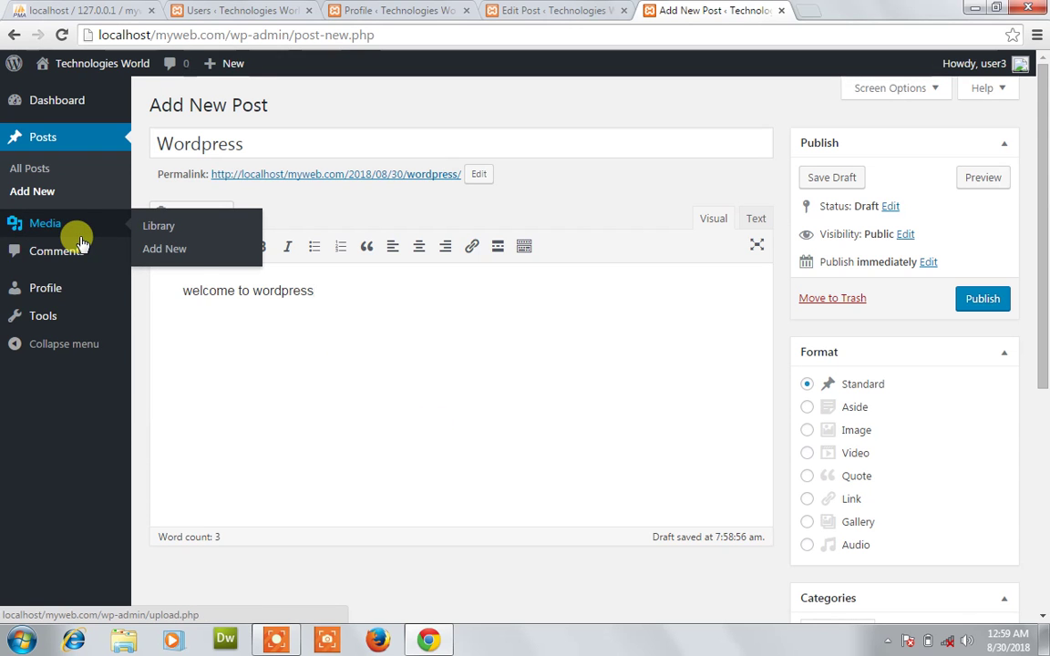
pyautogui.click(967, 304)
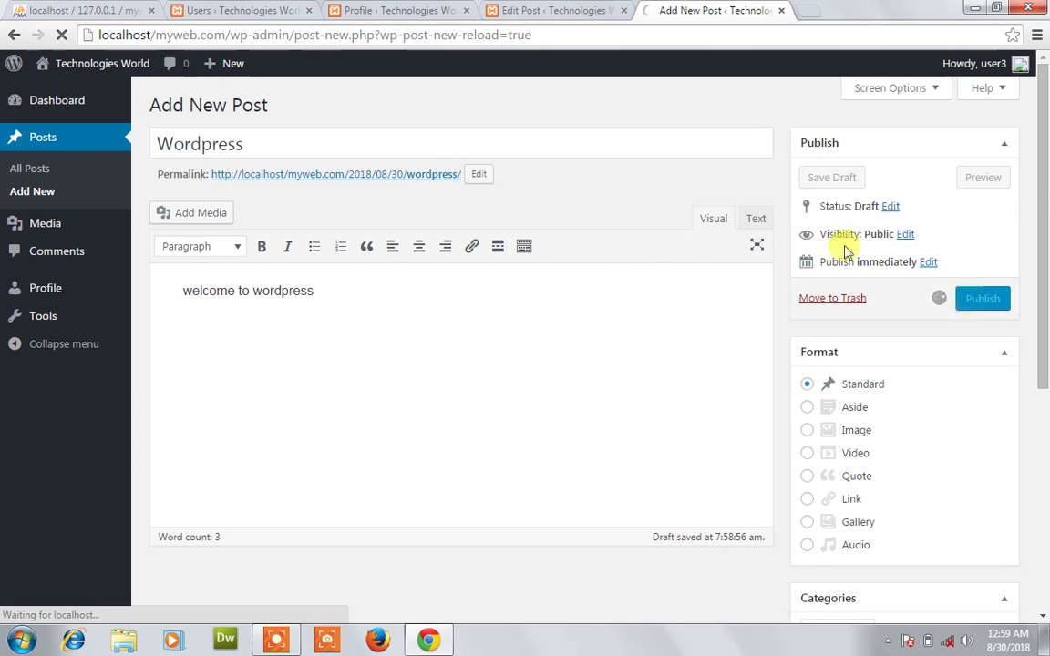
pyautogui.click(537, 9)
pyautogui.click(643, 9)
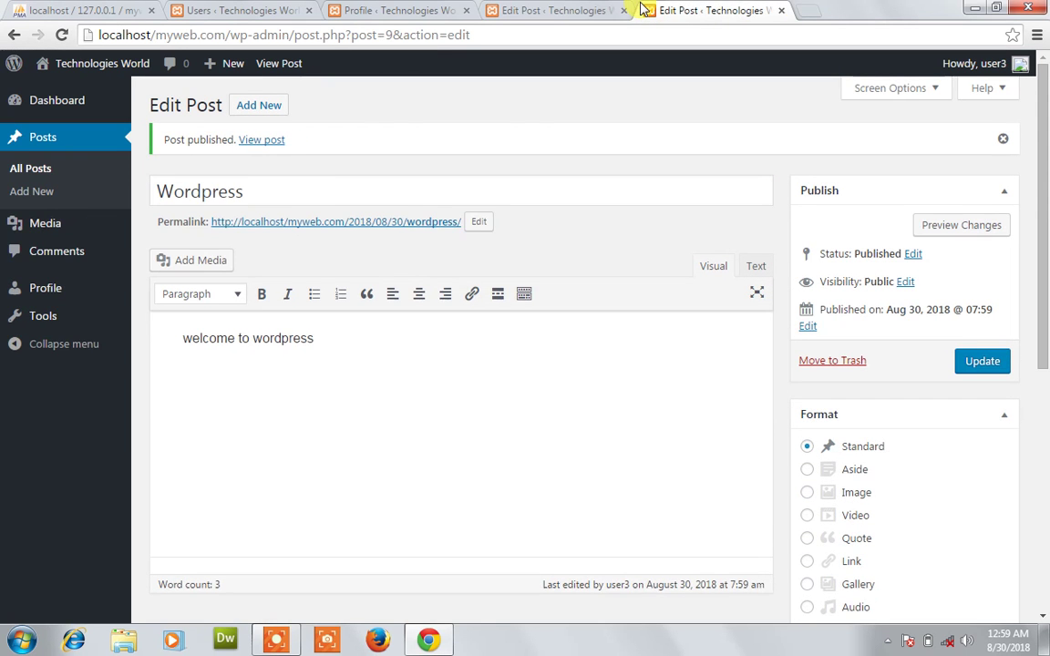
pyautogui.click(546, 9)
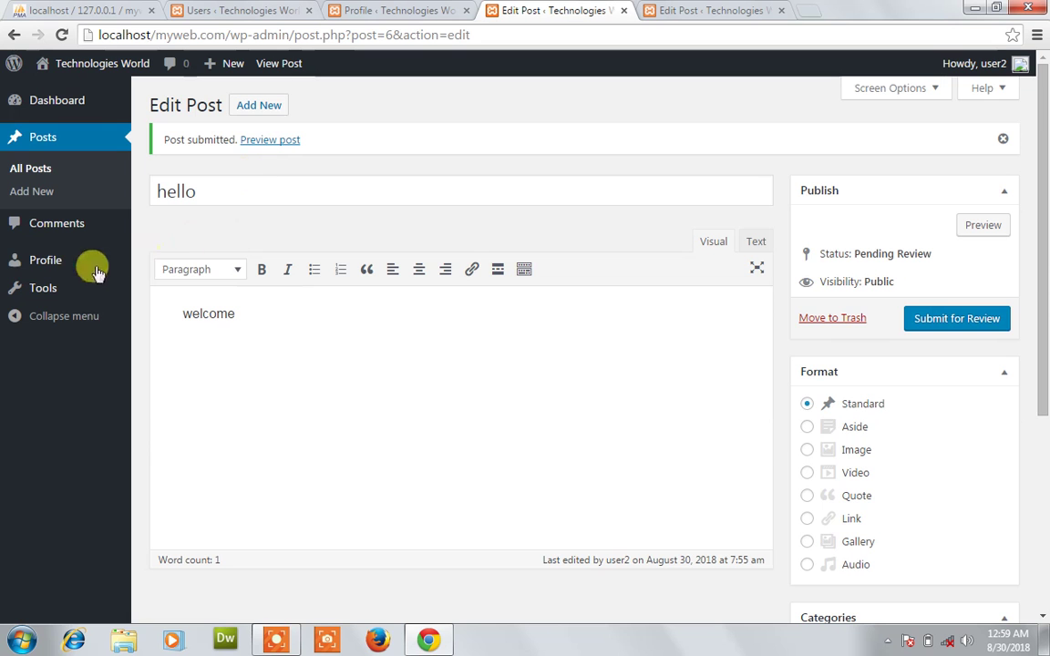
pyautogui.click(216, 11)
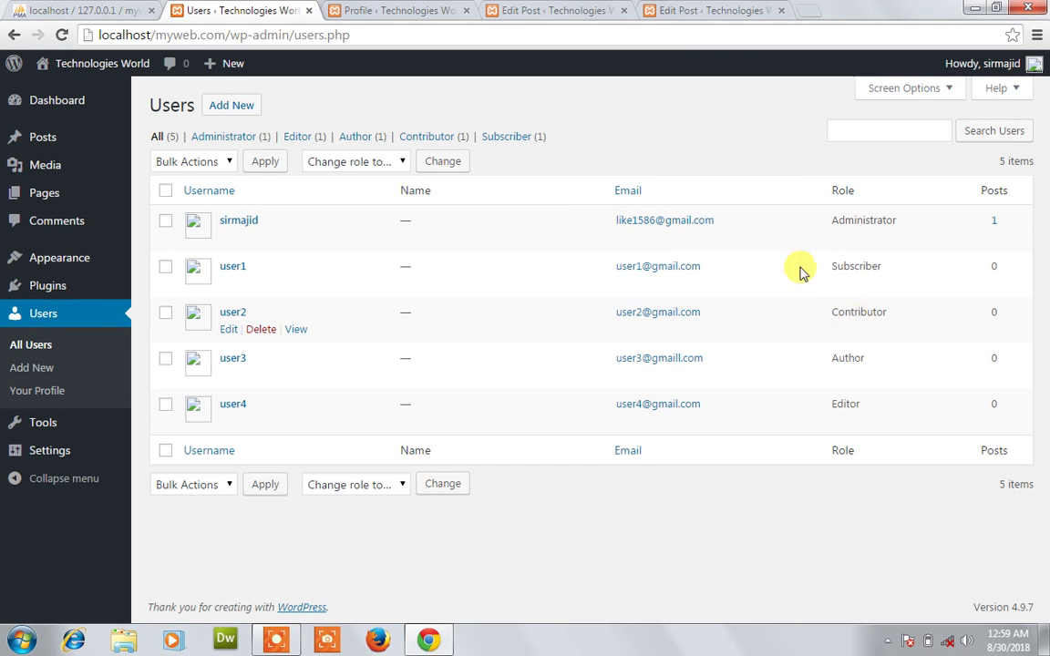
pyautogui.click(507, 11)
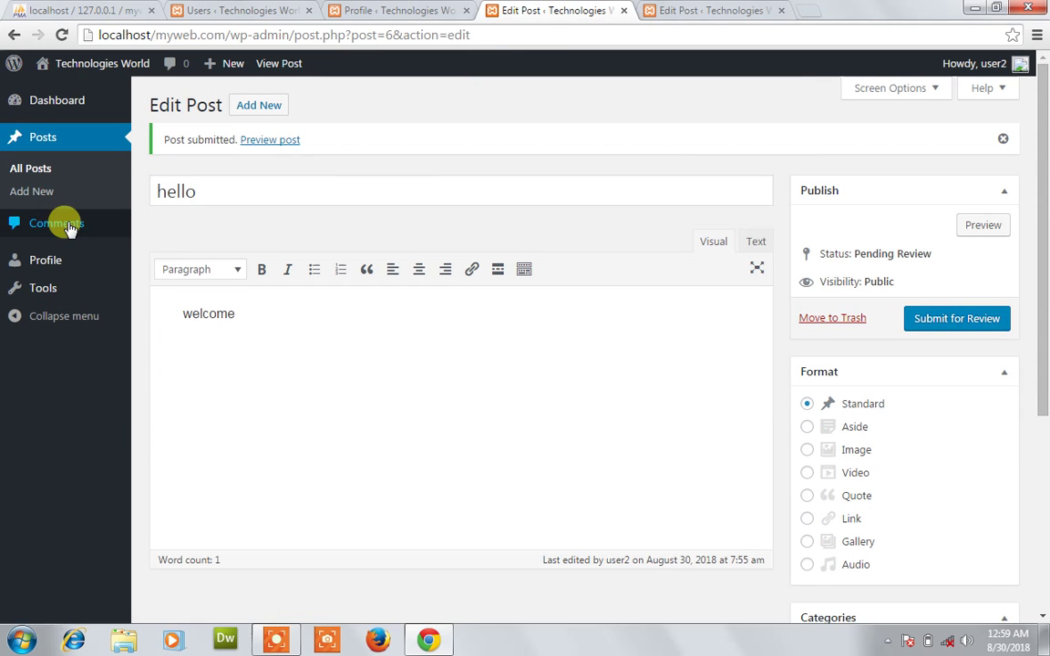
pyautogui.click(714, 13)
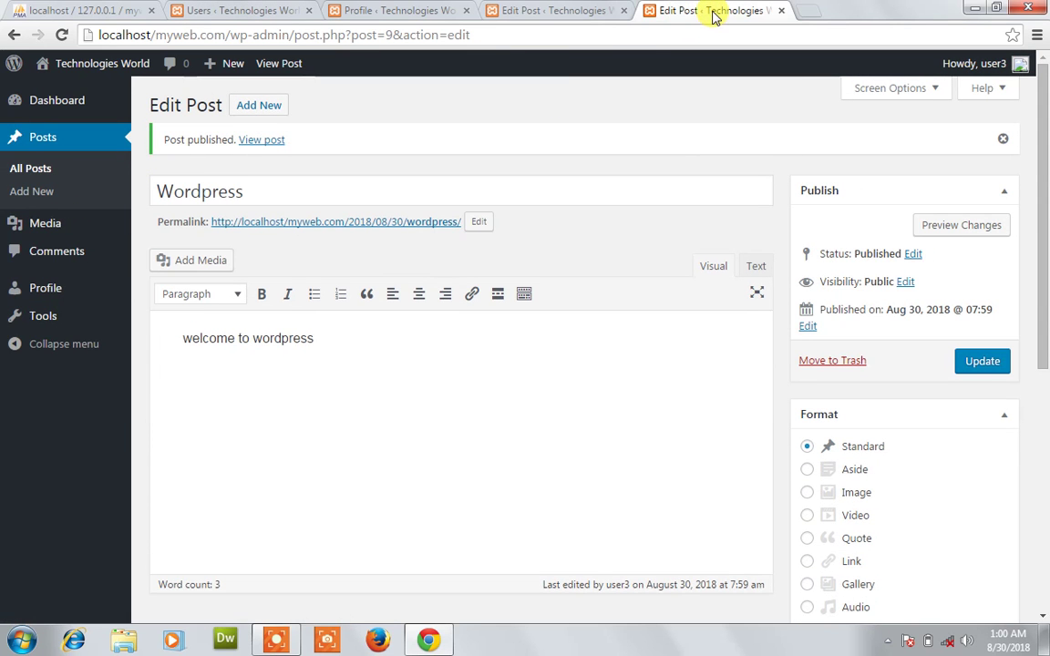
pyautogui.click(273, 11)
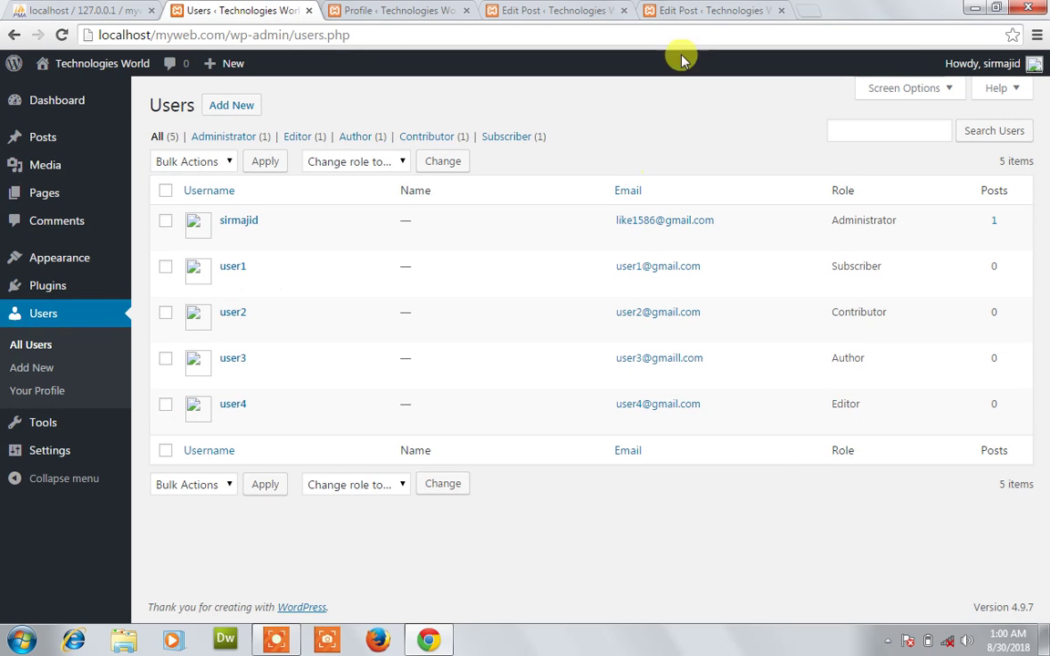
pyautogui.click(649, 10)
pyautogui.moveTo(43, 228)
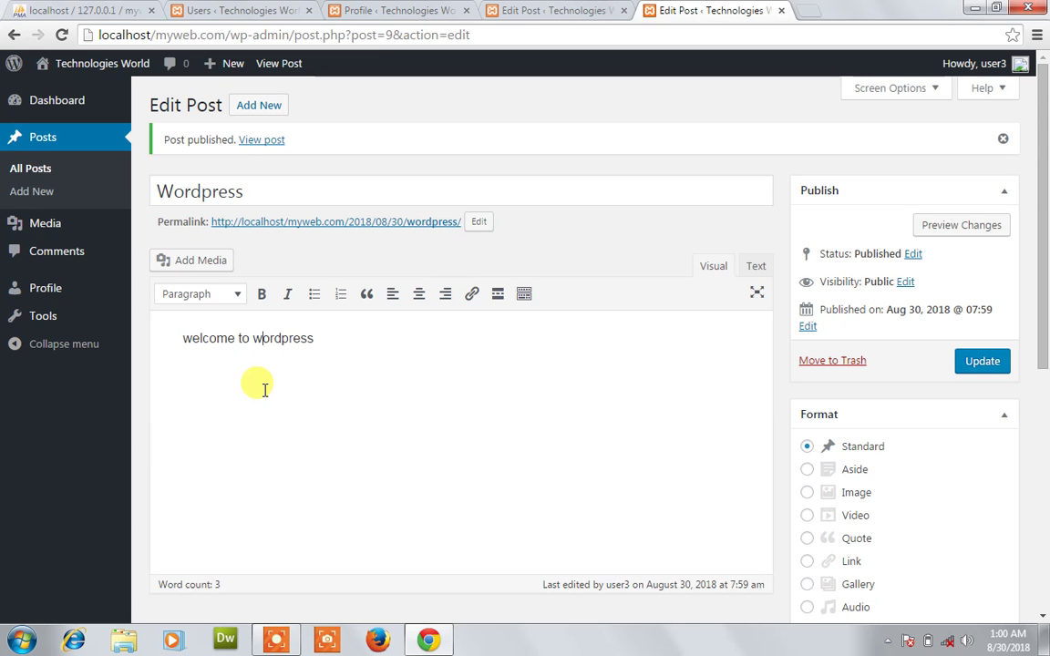
pyautogui.click(520, 11)
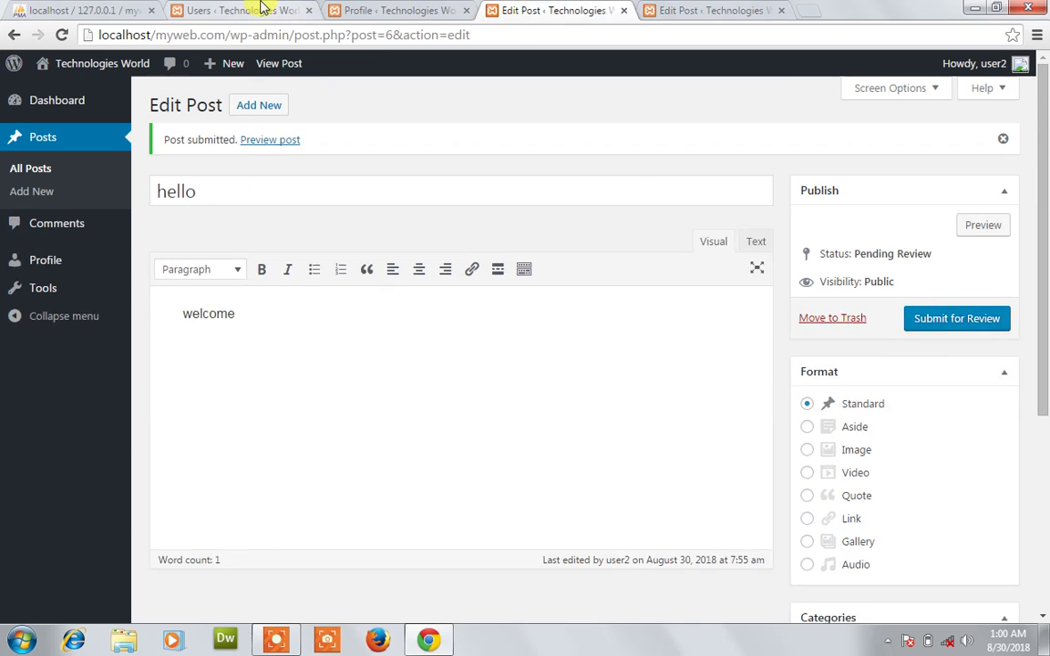
pyautogui.click(262, 8)
pyautogui.click(367, 9)
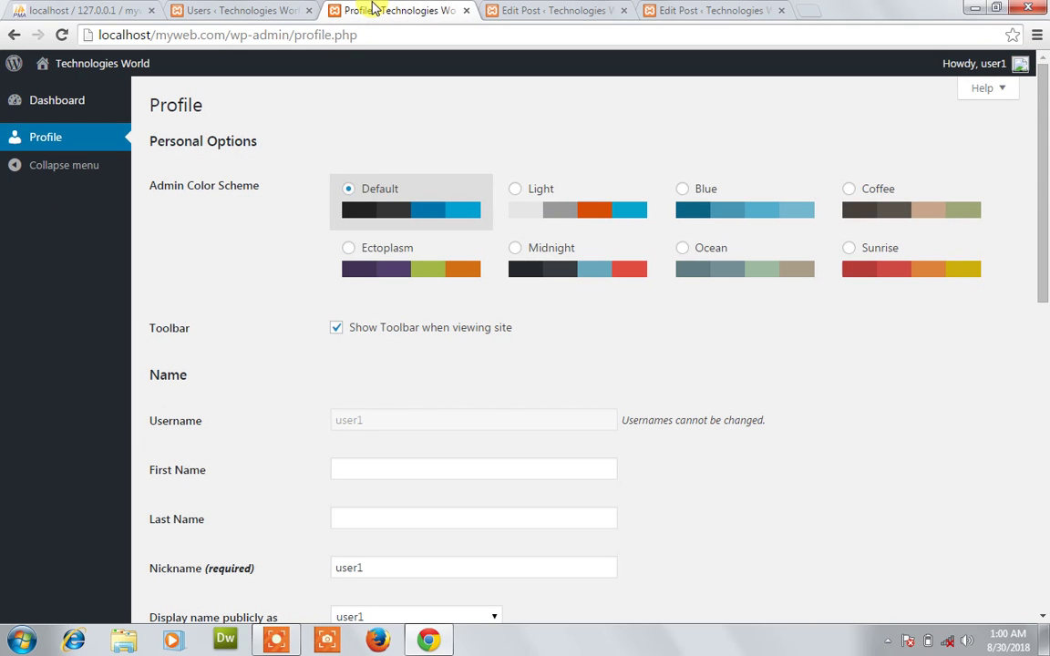
pyautogui.click(520, 9)
pyautogui.click(690, 10)
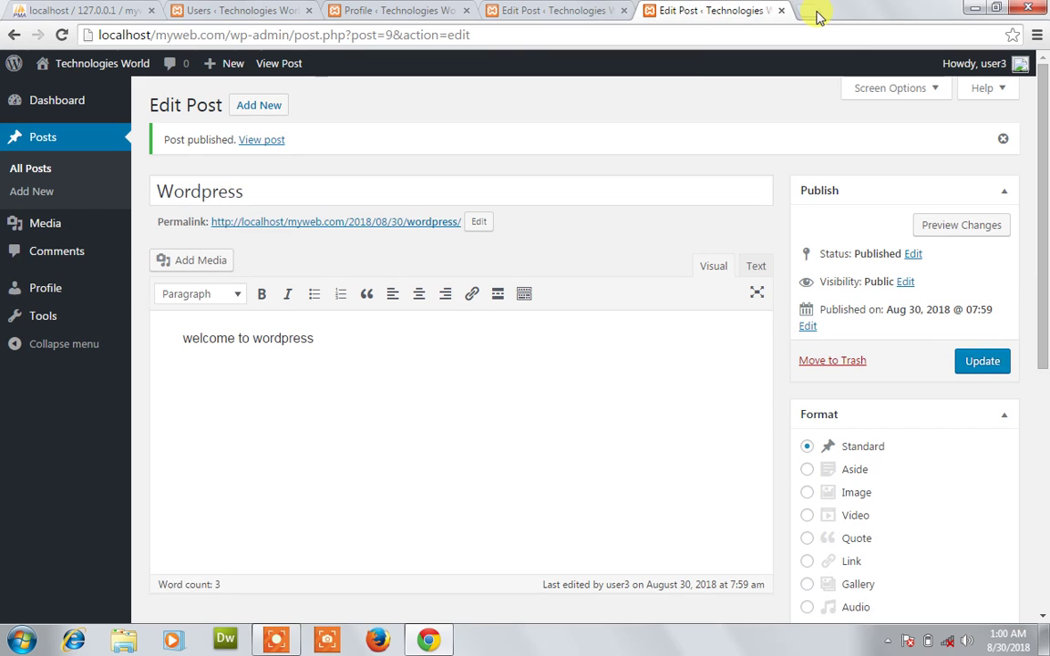
# Open the public site through Visit Site in a new tab.
pyautogui.rightClick(274, 142)
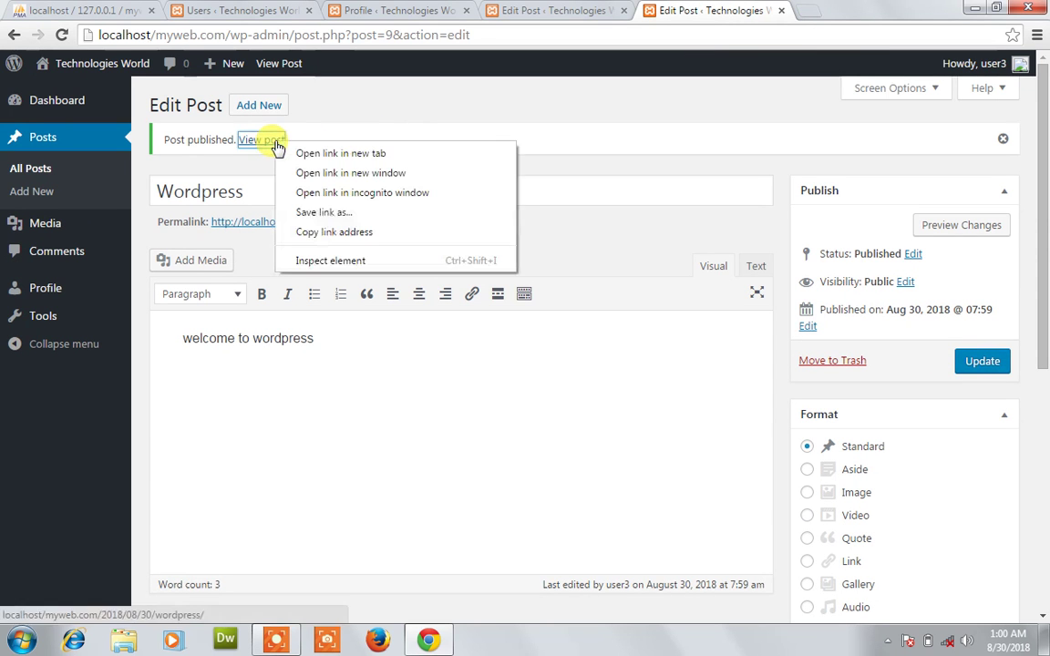
pyautogui.click(551, 110)
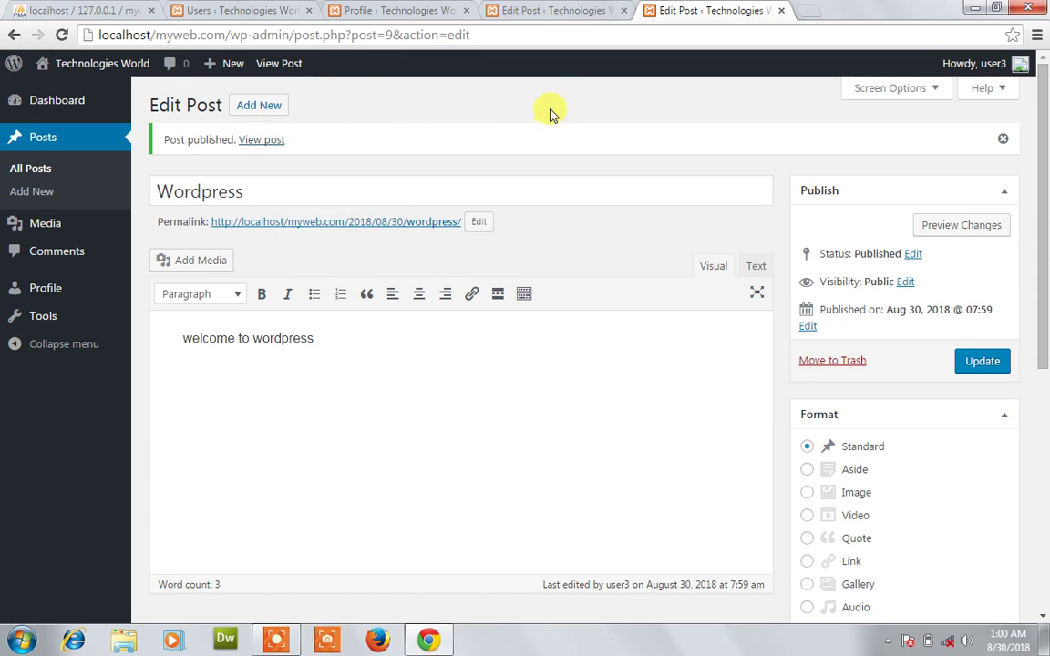
pyautogui.moveTo(136, 66)
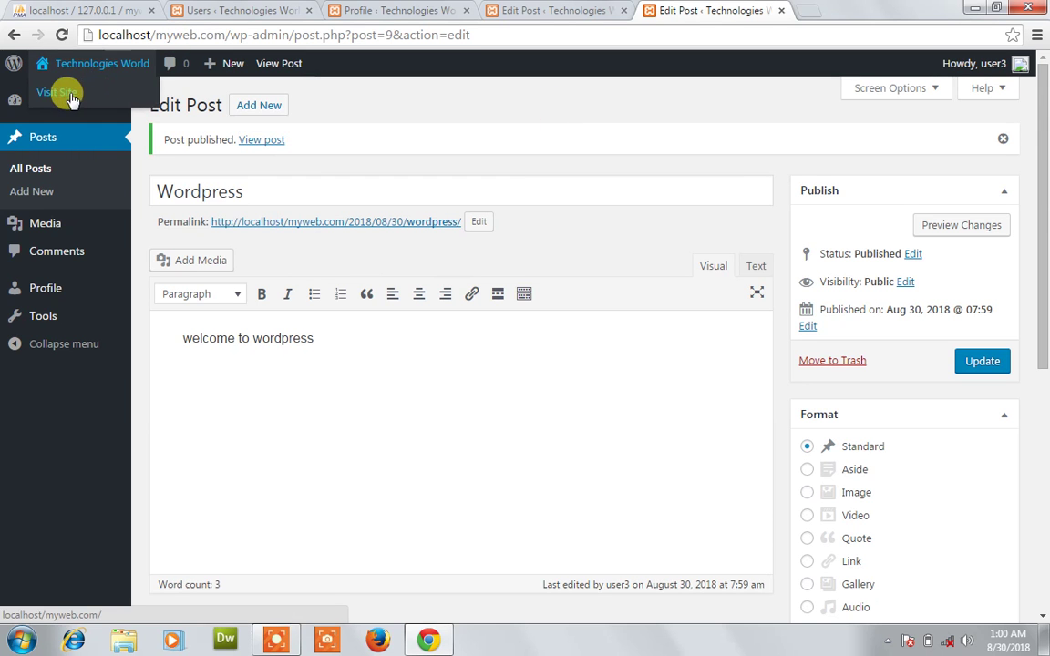
pyautogui.rightClick(71, 95)
pyautogui.click(135, 106)
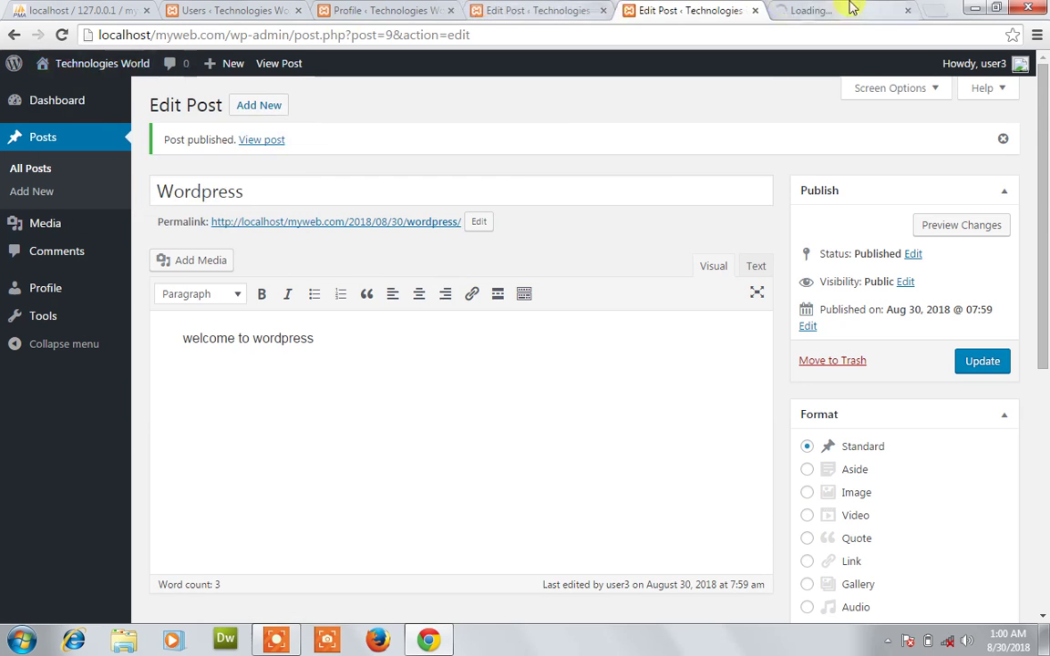
pyautogui.click(850, 7)
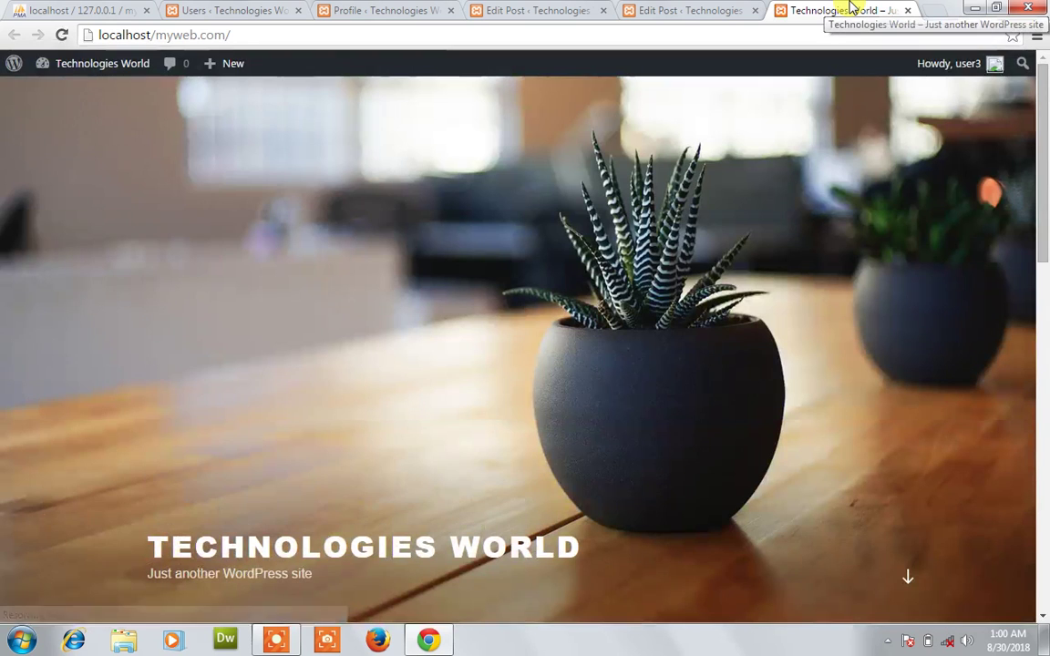
# Scroll the front page to confirm the Wordpress post is listed, then return to the editor.
pyautogui.moveTo(1042, 111); pyautogui.dragTo(1040, 323)
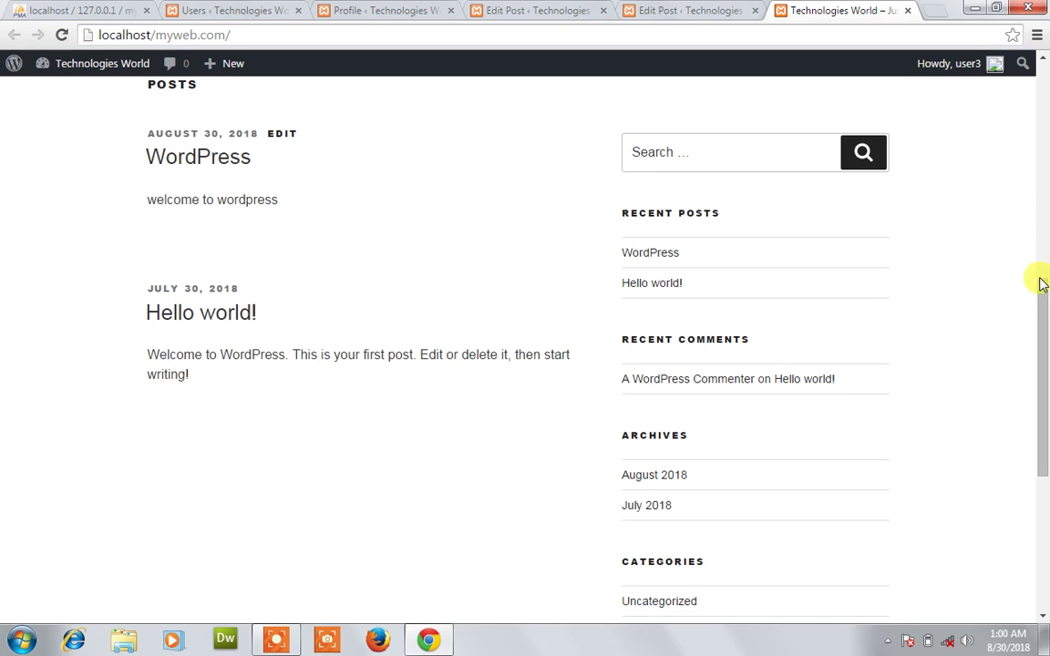
pyautogui.moveTo(276, 636)
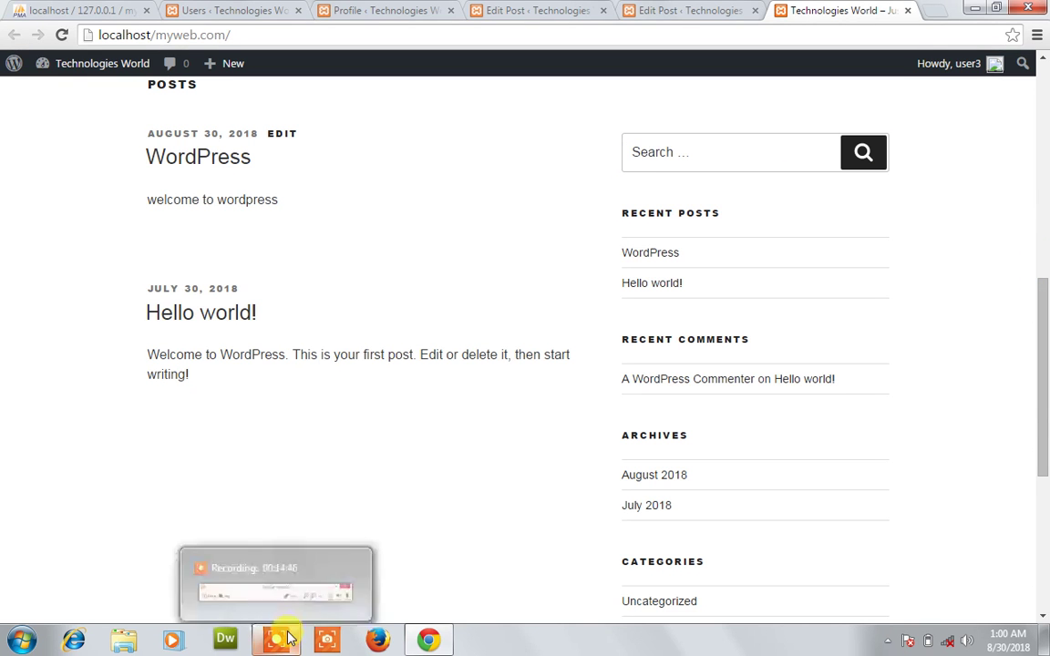
pyautogui.moveTo(1041, 344); pyautogui.dragTo(1041, 127)
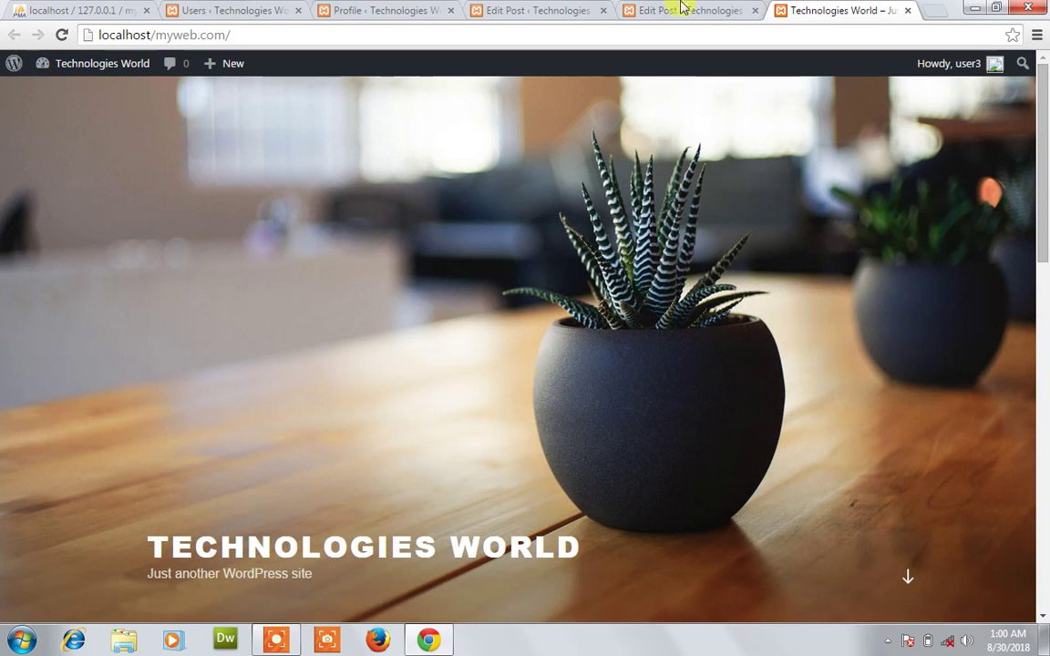
pyautogui.click(685, 9)
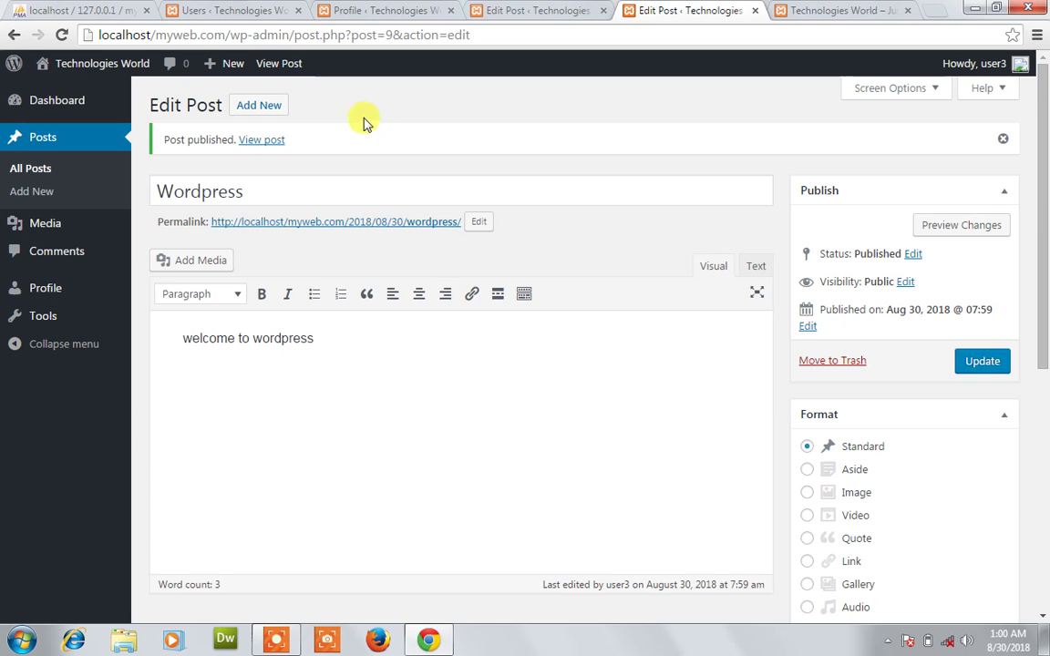
# Log user3 out from the public site tab via the Howdy menu.
pyautogui.click(804, 9)
pyautogui.moveTo(954, 68)
pyautogui.click(893, 148)
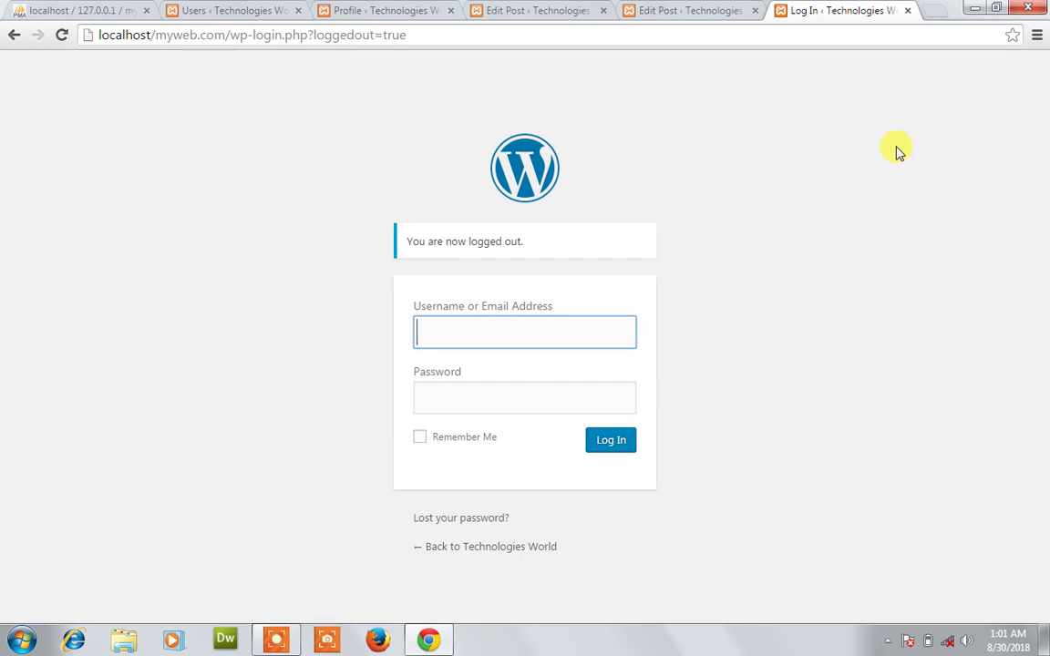
# Sign in as the Editor user4 and bring up user4's Dashboard after reordering the tabs.
pyautogui.write('user4')
pyautogui.press('Tab')
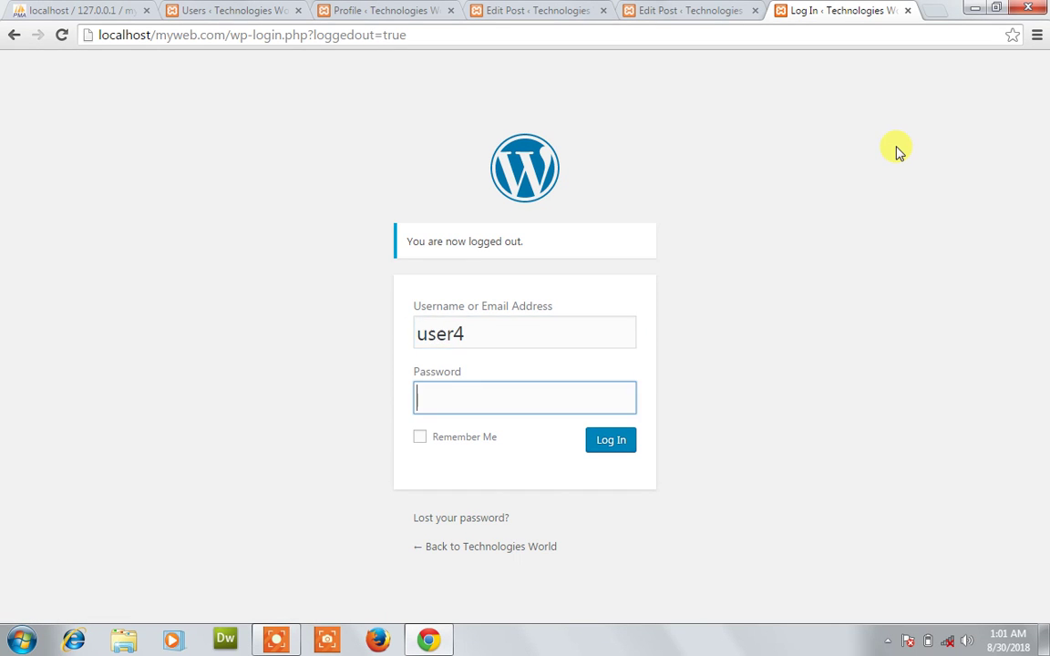
pyautogui.press('Return')
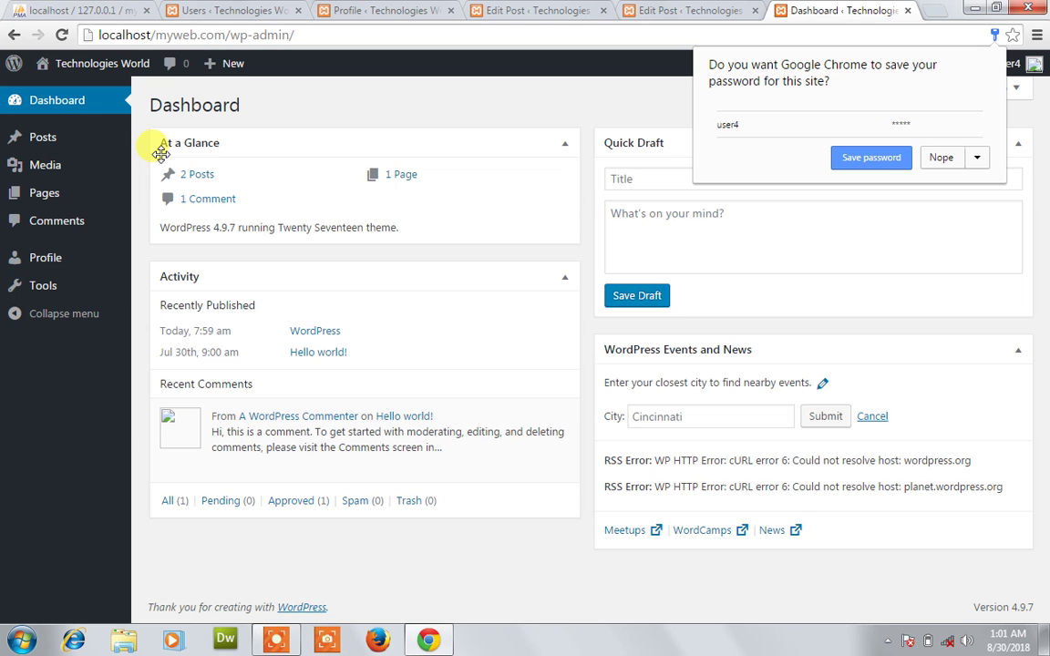
pyautogui.click(685, 10)
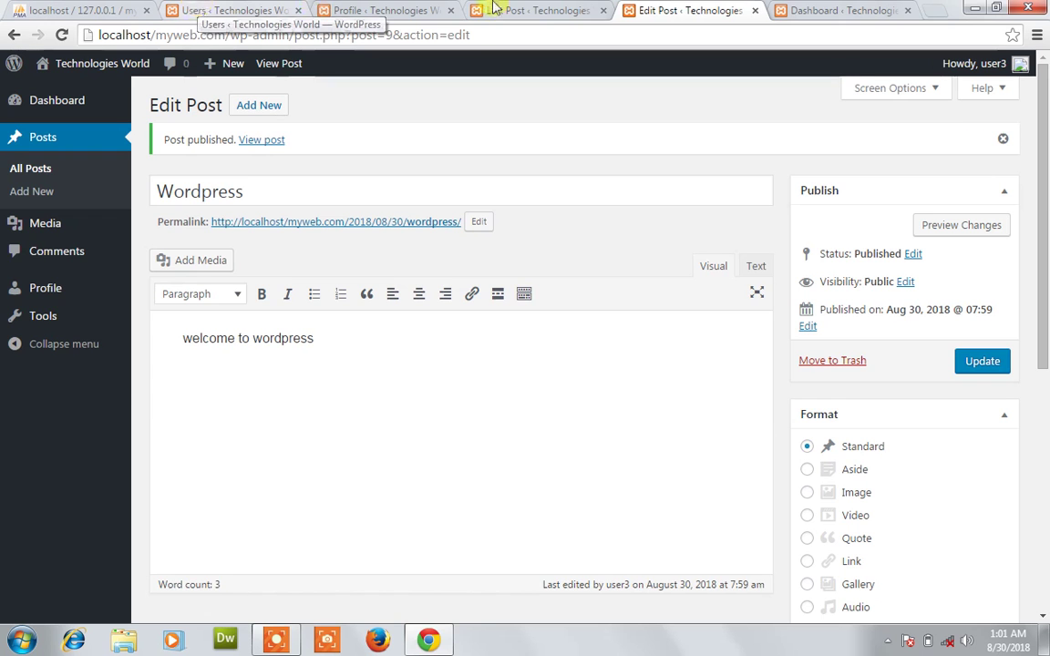
pyautogui.moveTo(492, 7); pyautogui.dragTo(638, 8)
pyautogui.click(806, 9)
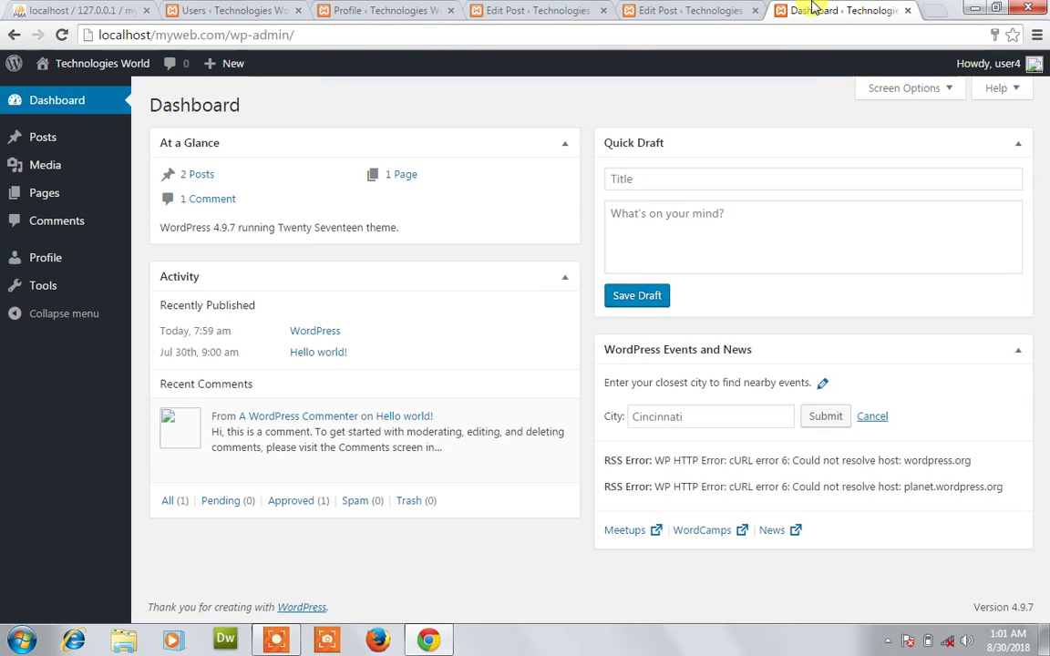
pyautogui.click(208, 10)
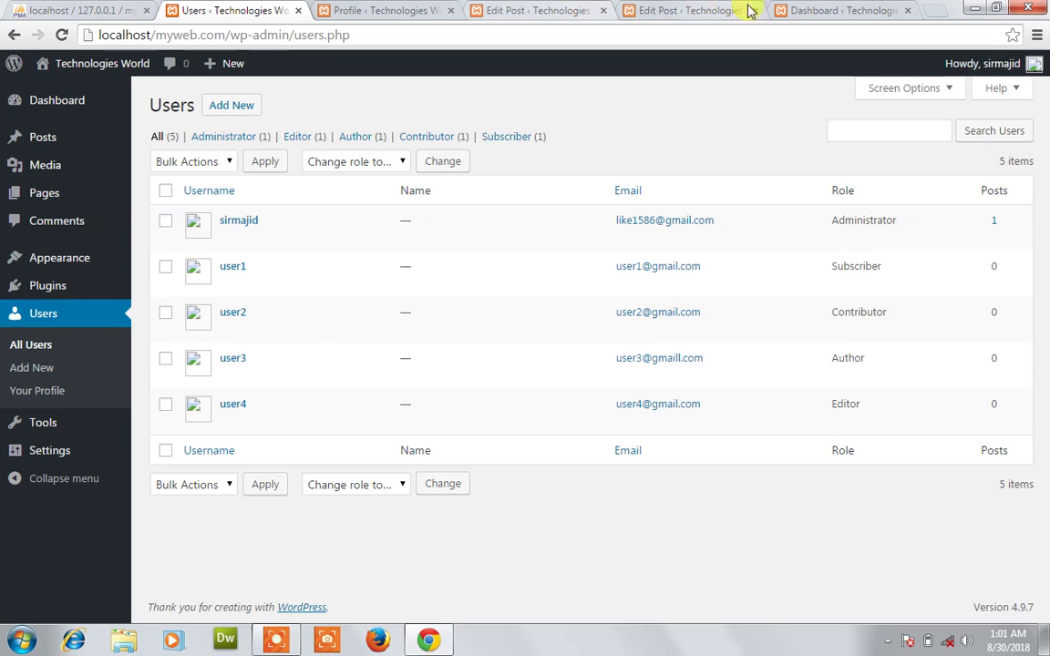
pyautogui.click(828, 9)
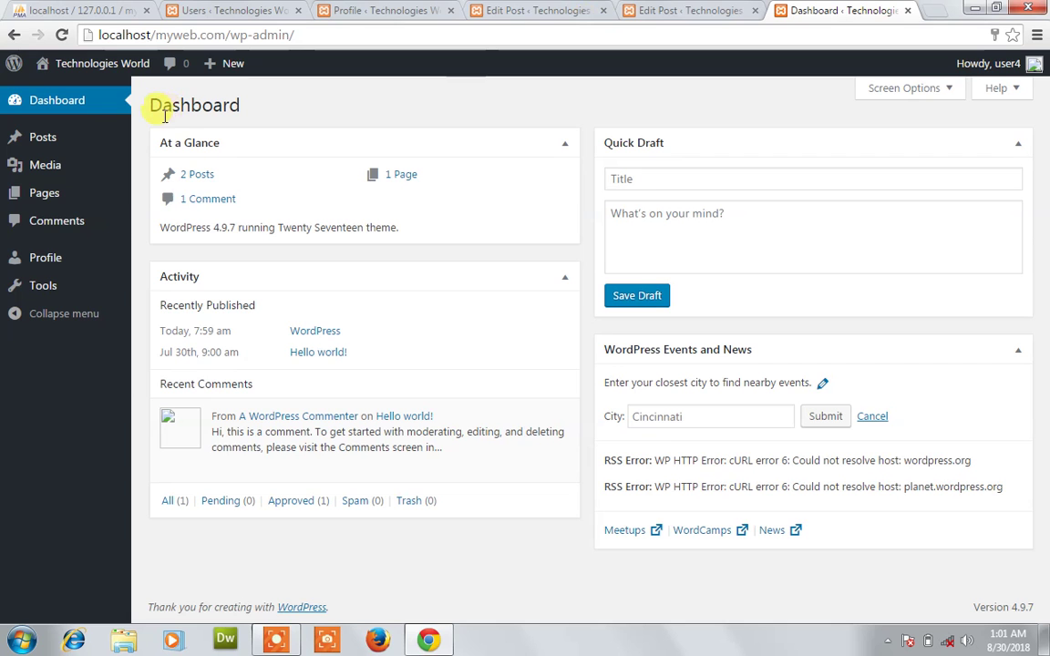
pyautogui.moveTo(49, 207)
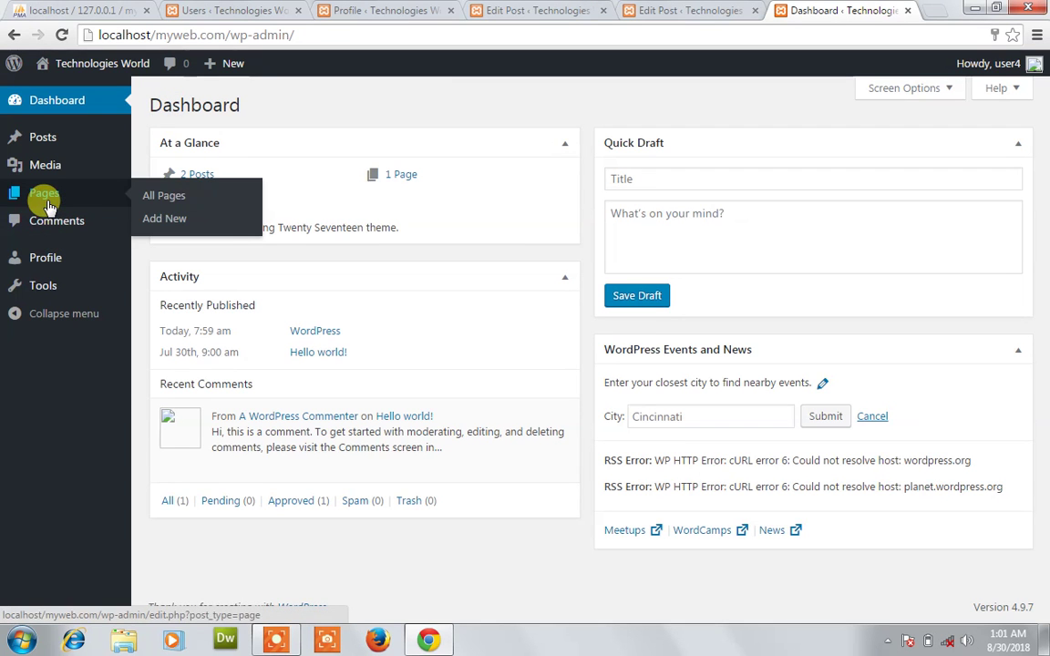
pyautogui.moveTo(52, 180)
pyautogui.moveTo(50, 139)
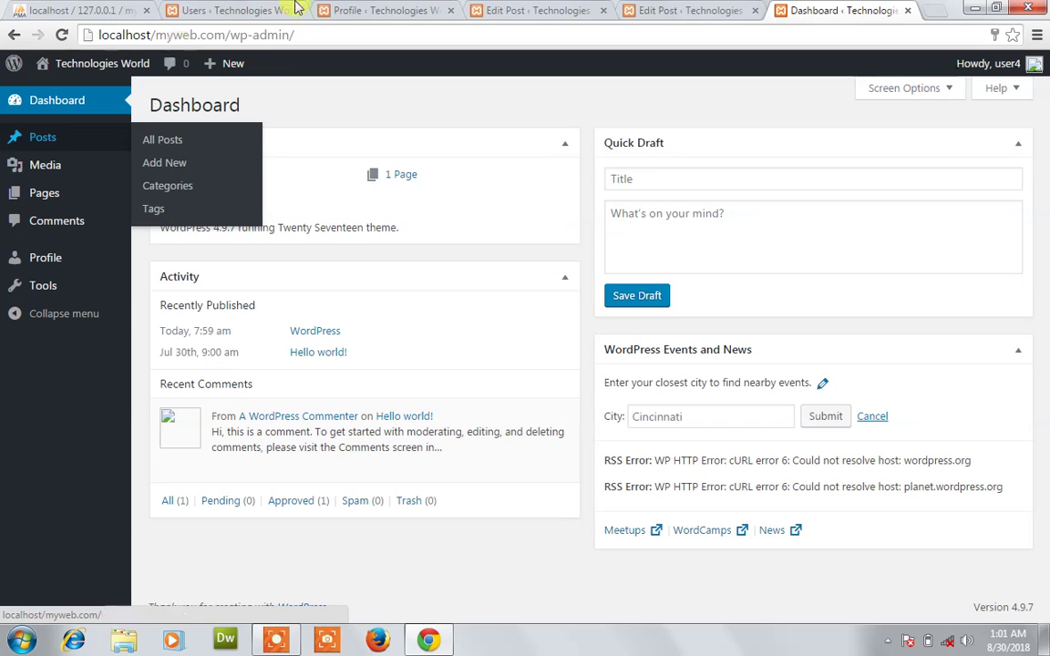
pyautogui.click(258, 7)
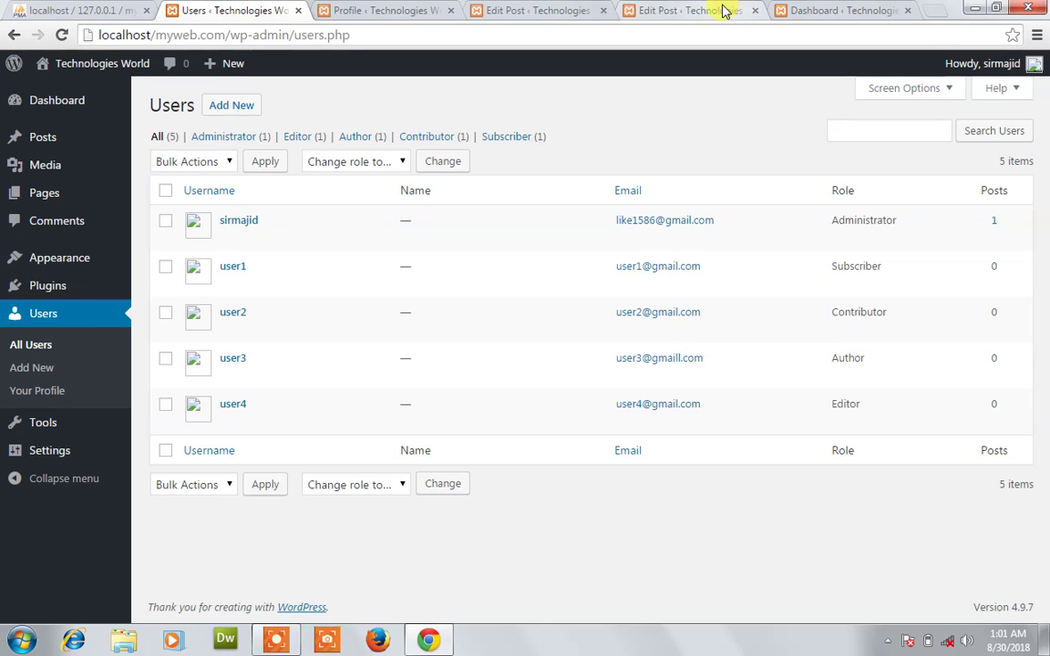
pyautogui.click(837, 10)
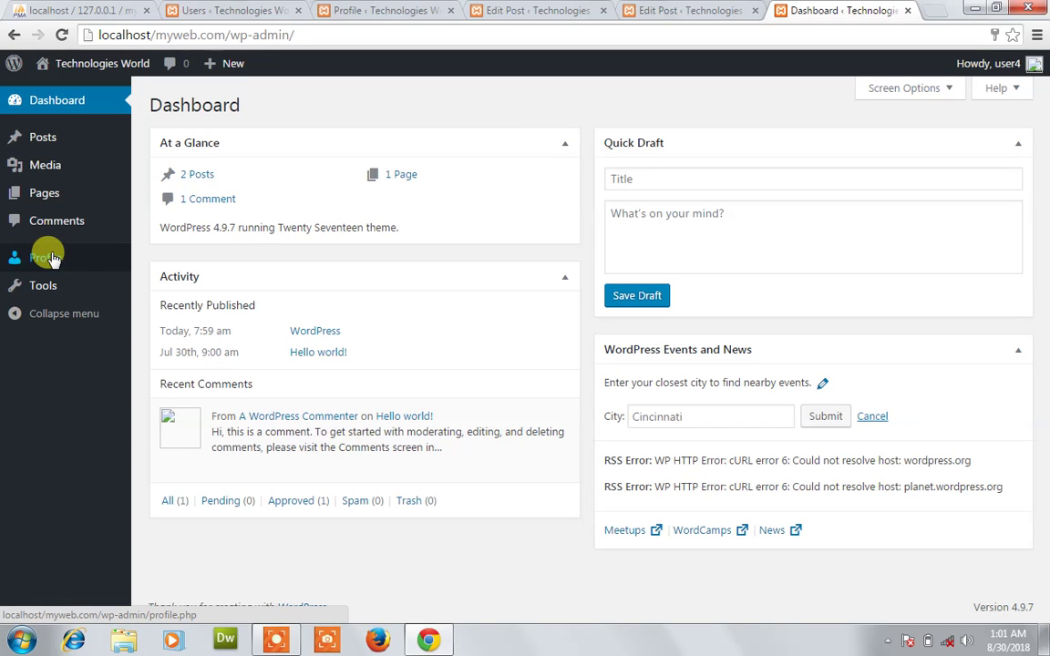
pyautogui.click(225, 10)
pyautogui.moveTo(27, 262)
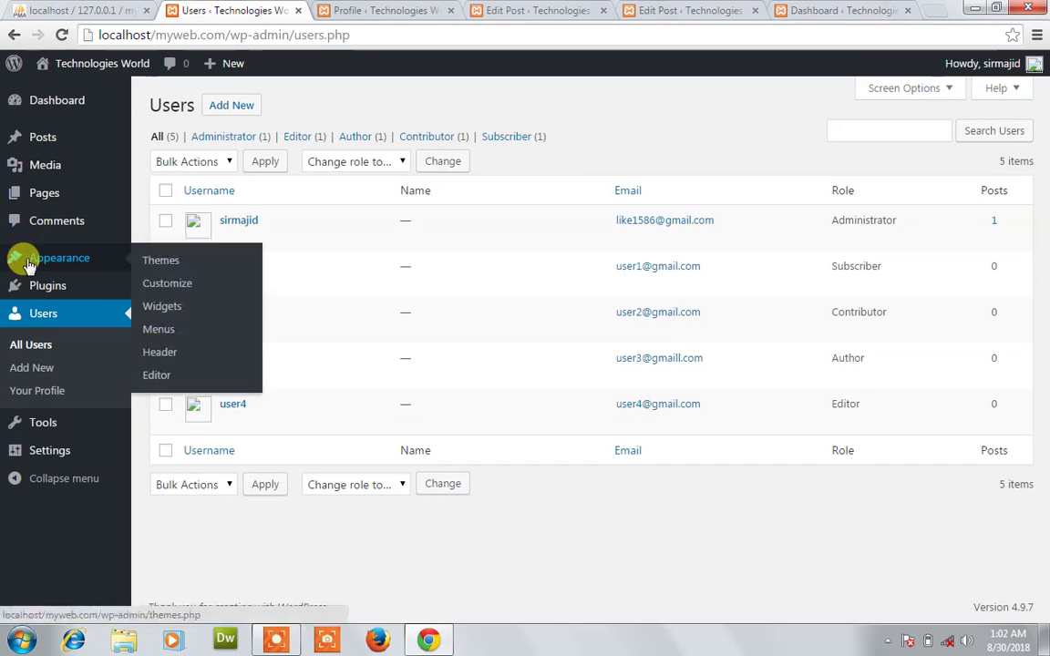
pyautogui.moveTo(37, 287)
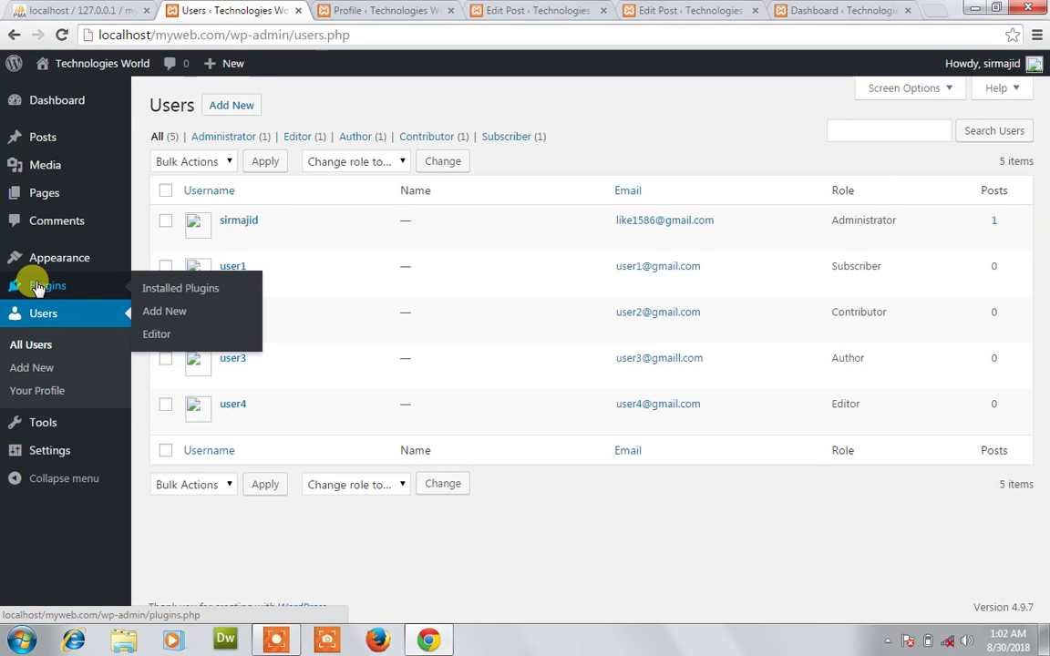
pyautogui.click(371, 8)
pyautogui.click(516, 9)
pyautogui.click(630, 8)
pyautogui.click(831, 9)
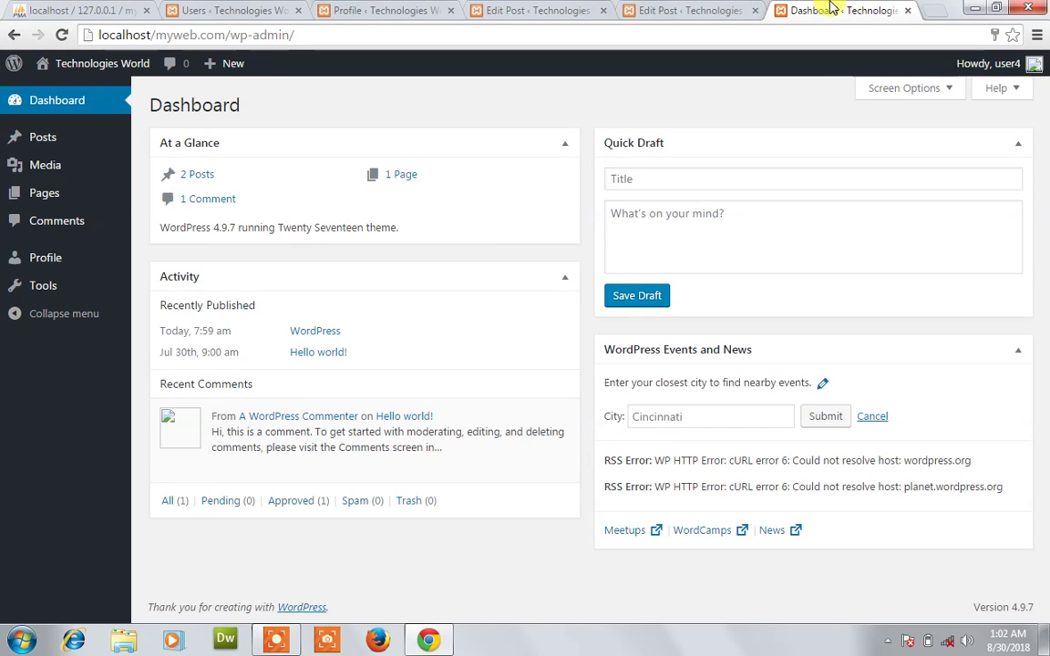